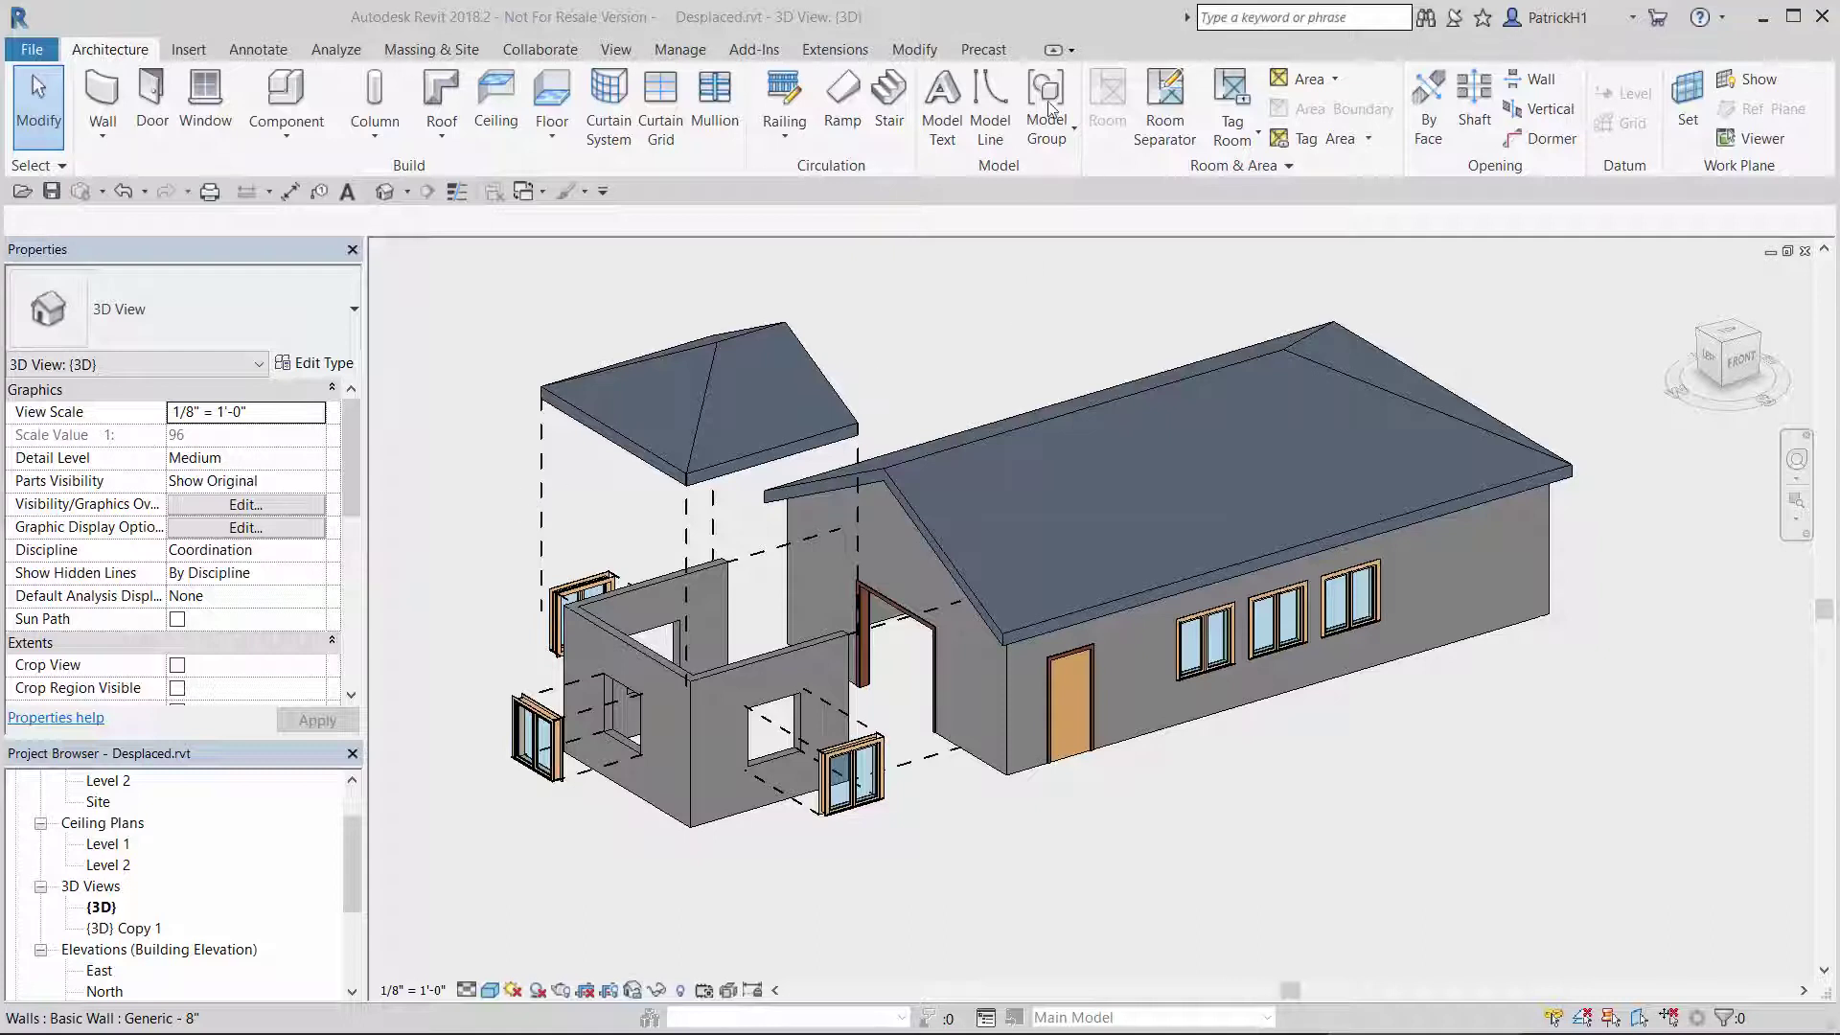
Displace the first long-side-wall window, dragging it out from the wall and upward.
{"action": "left_click", "coordinate": [916, 50]}
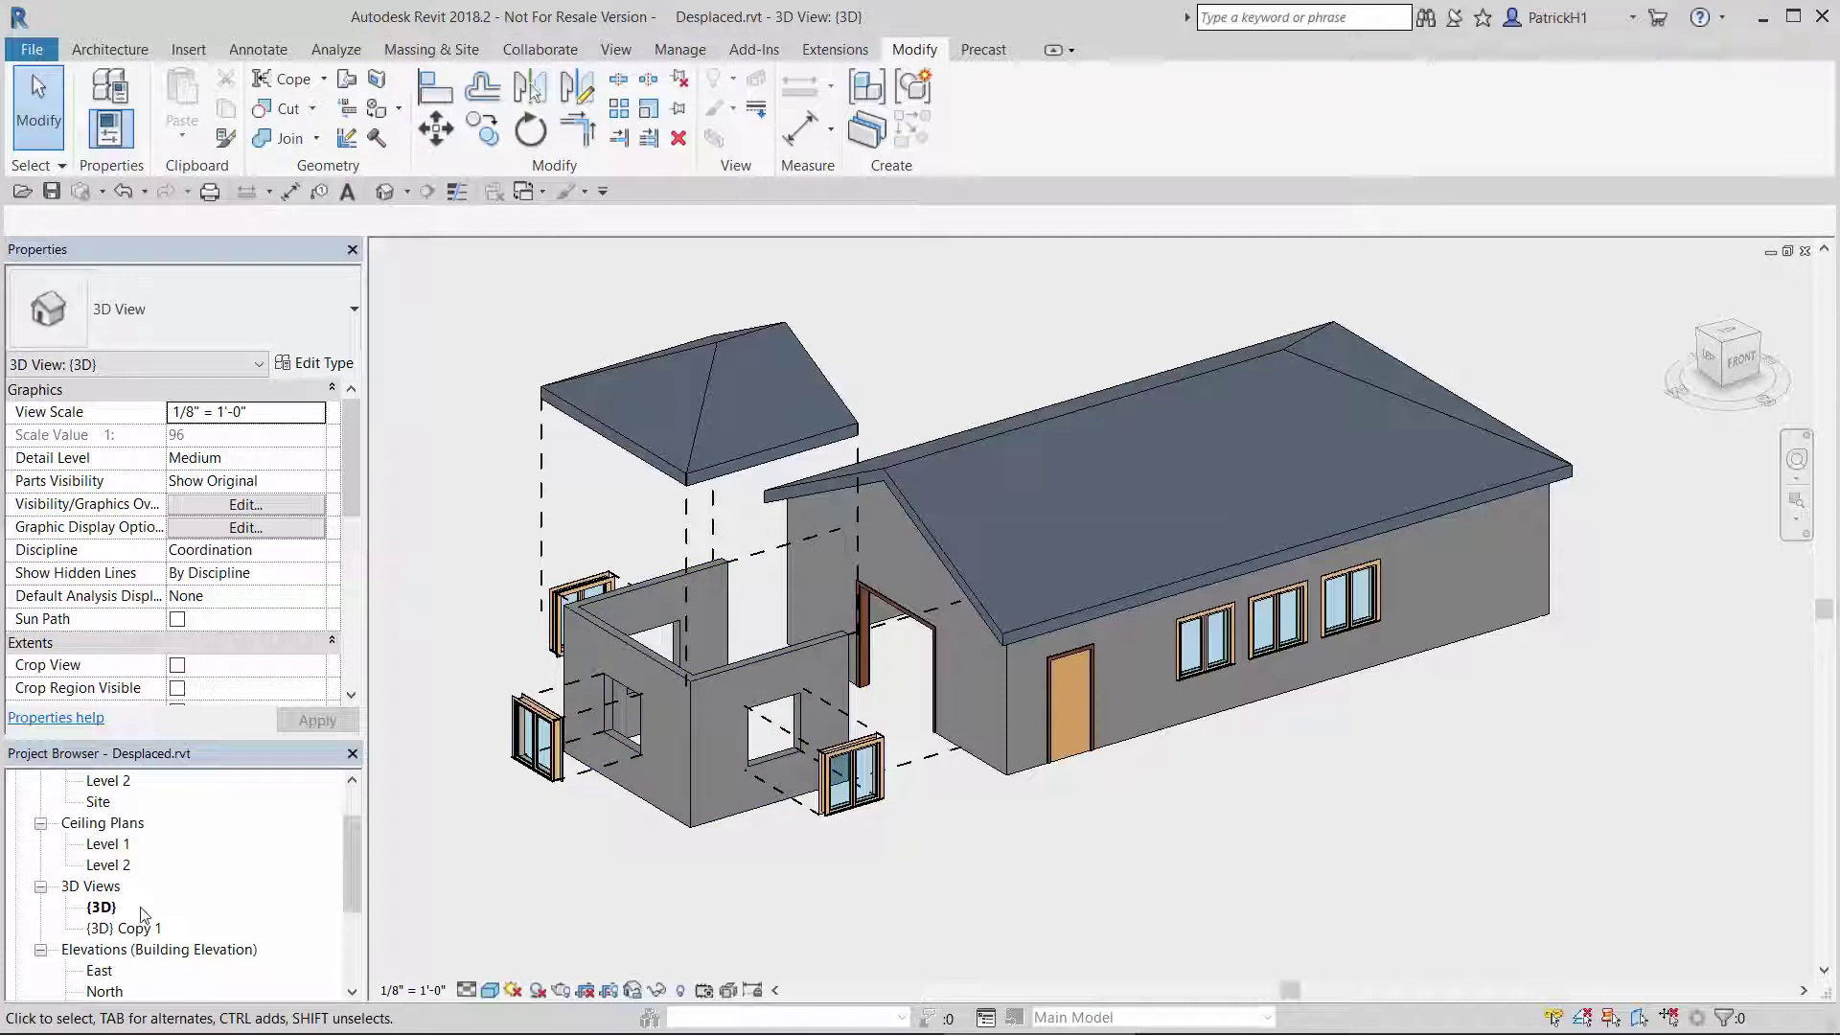
{"action": "scroll", "coordinate": [1000, 874], "scroll_direction": "up", "scroll_amount": 1}
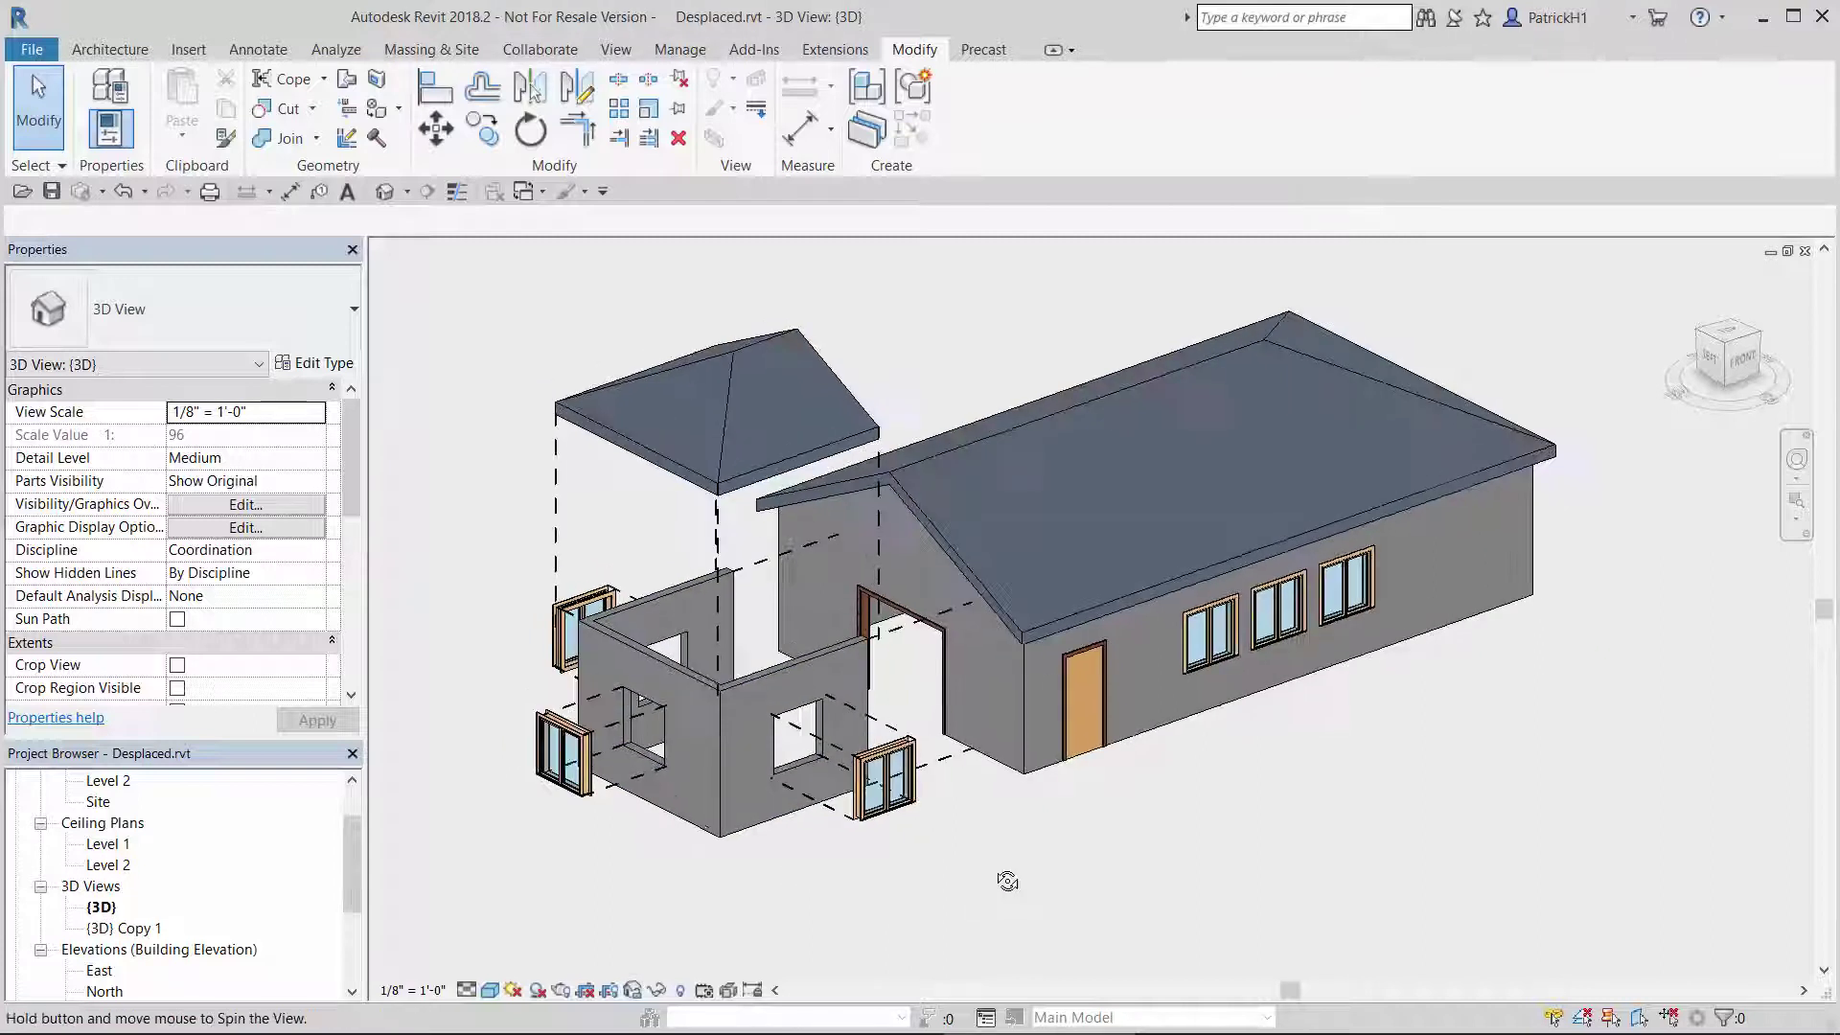
{"action": "middle_click_drag", "start_coordinate": [1059, 862], "coordinate": [1160, 852]}
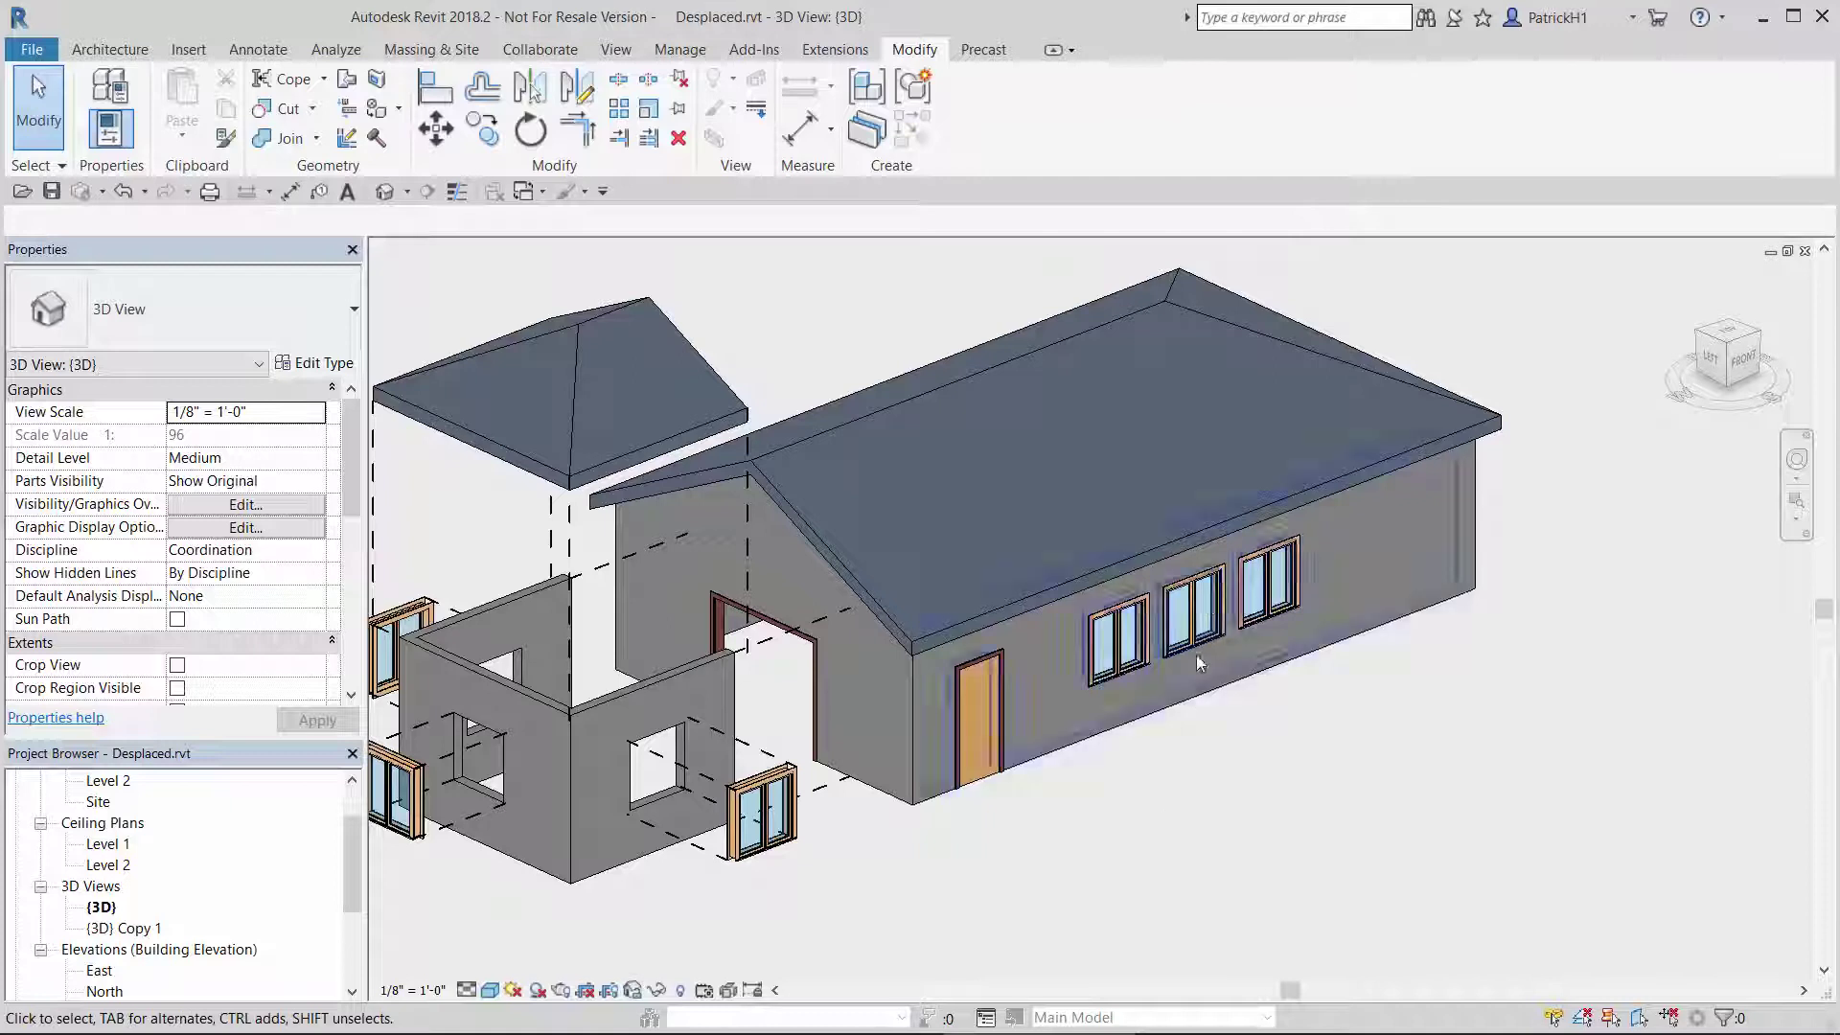
{"action": "left_click", "coordinate": [1127, 655]}
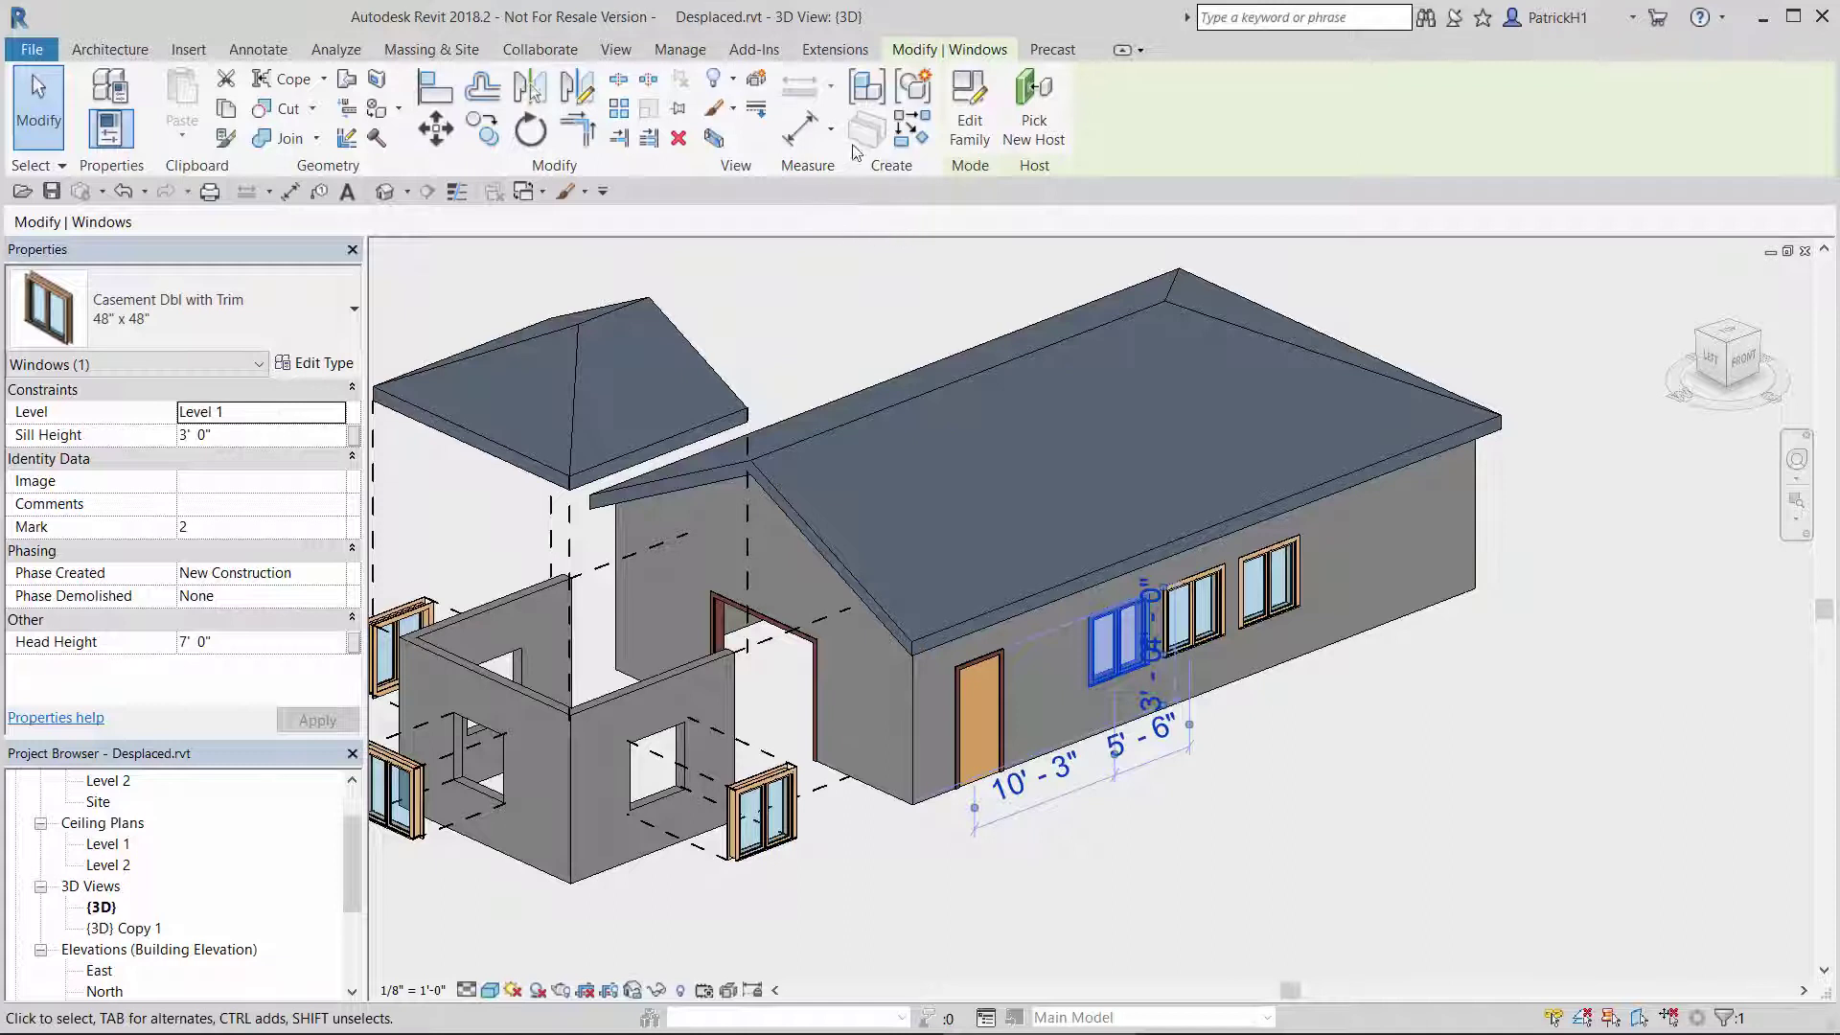
{"action": "left_click", "coordinate": [757, 80]}
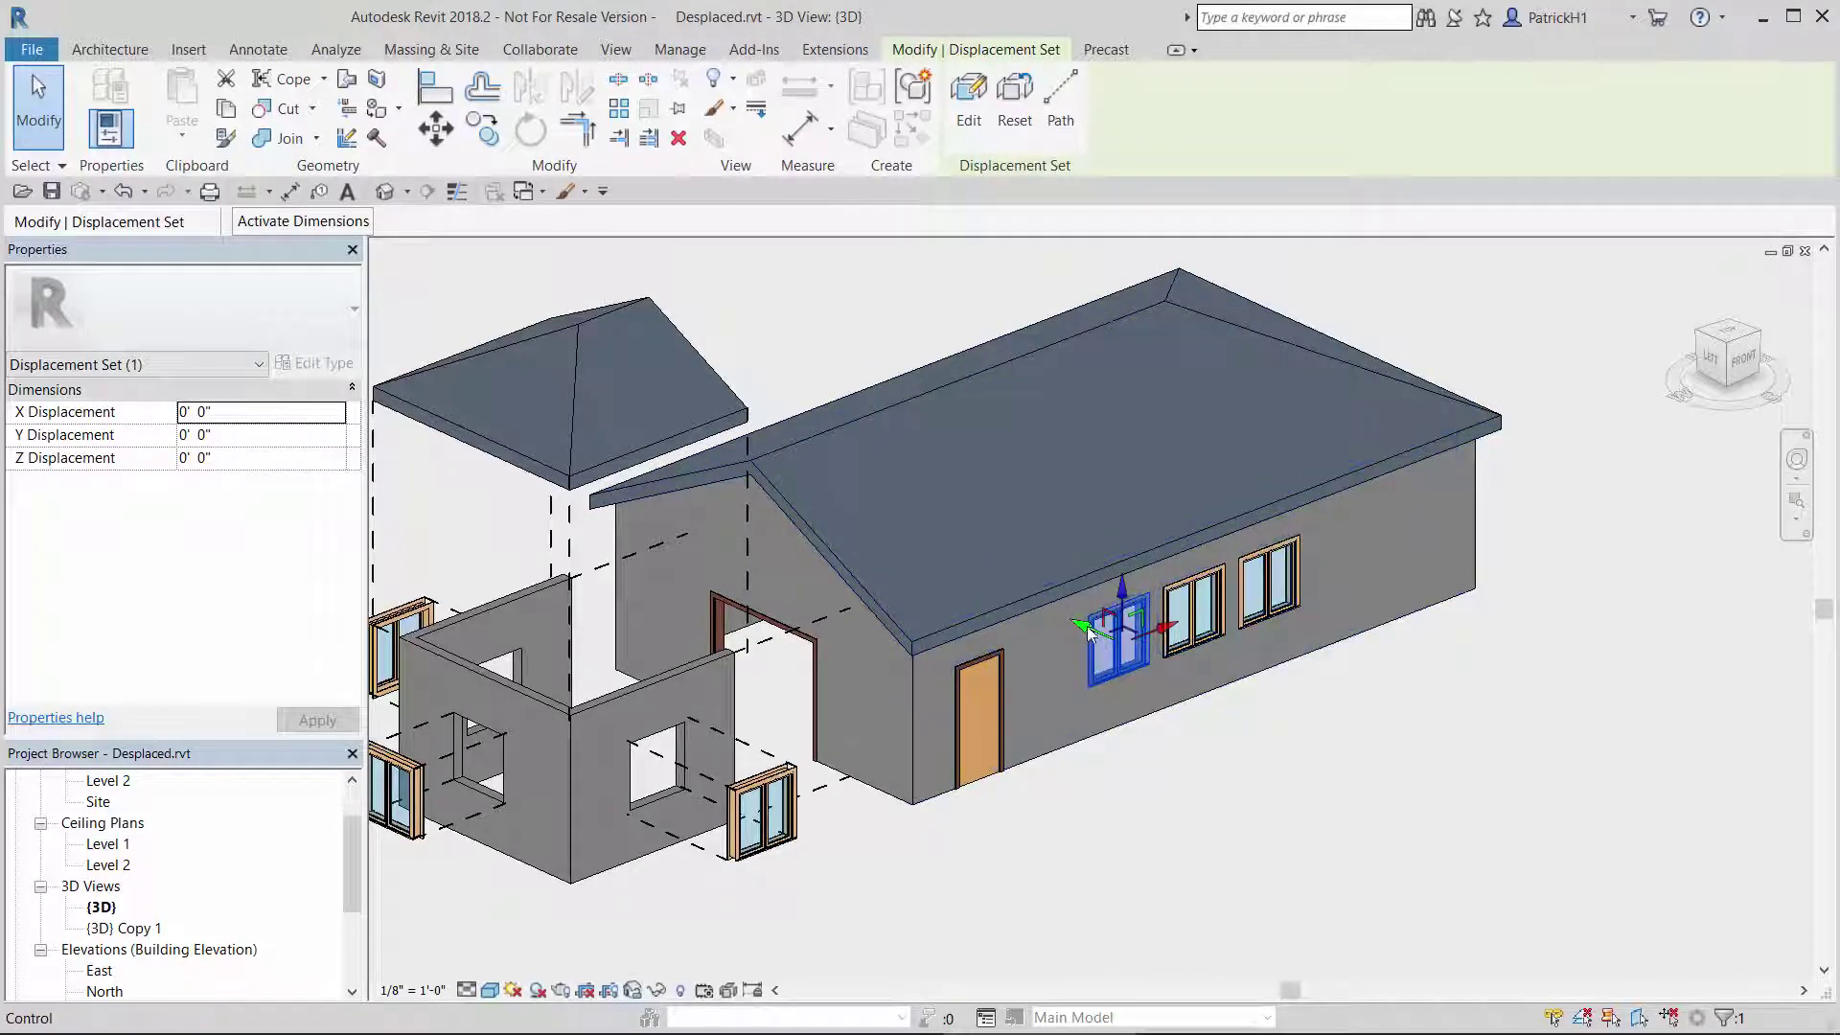
{"action": "left_click_drag", "start_coordinate": [1089, 633], "coordinate": [1305, 794]}
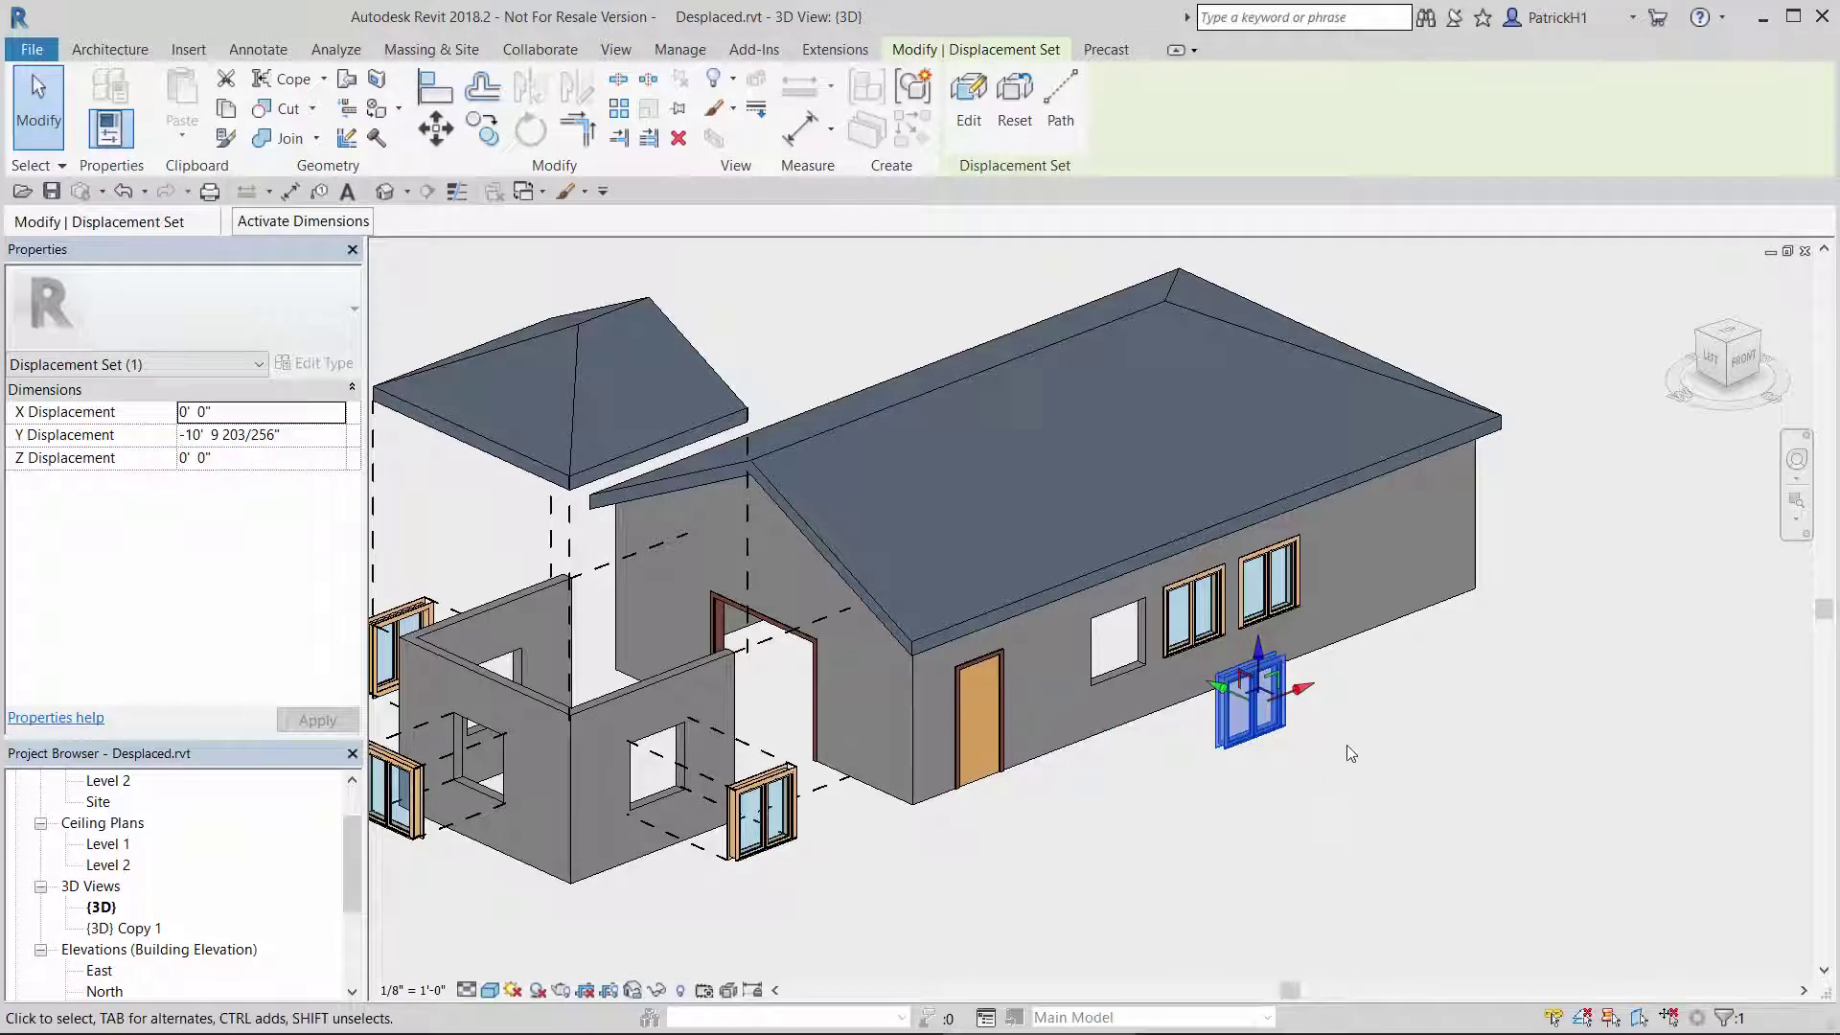
{"action": "left_click_drag", "start_coordinate": [1259, 655], "coordinate": [1253, 579]}
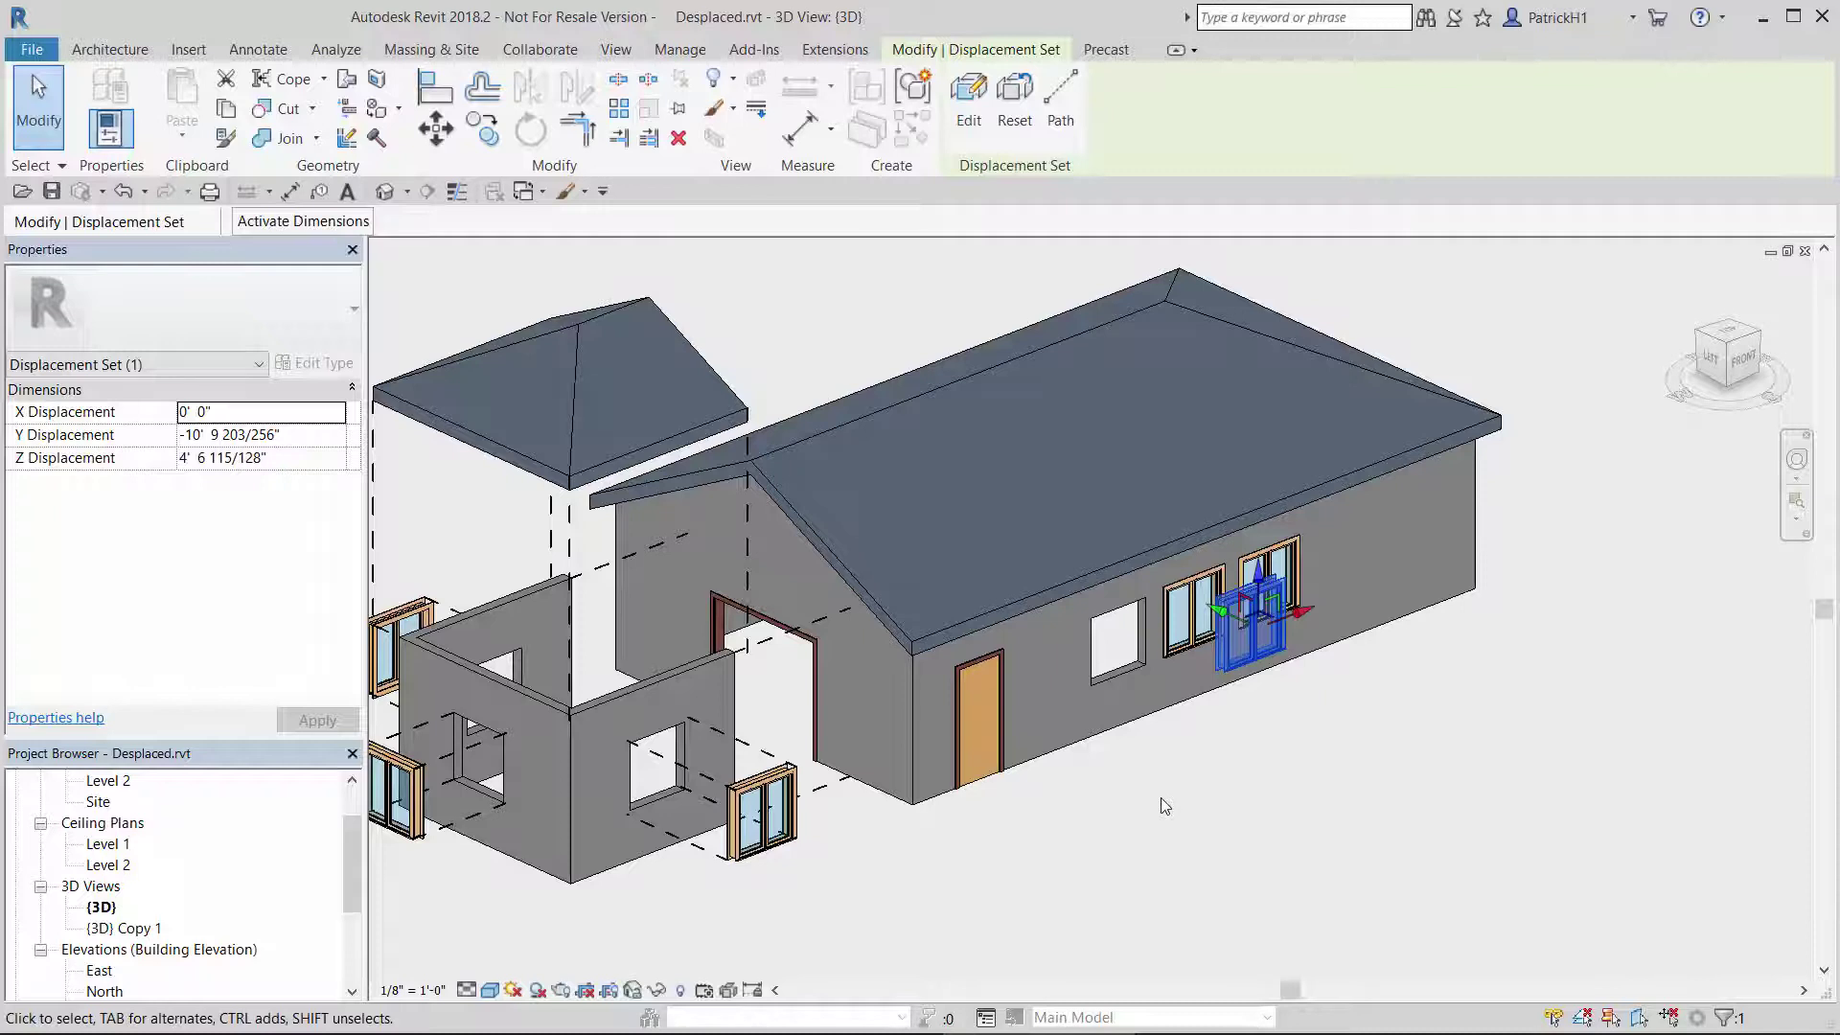
{"action": "middle_click_drag", "start_coordinate": [1164, 805], "coordinate": [1268, 801], "text": "shift"}
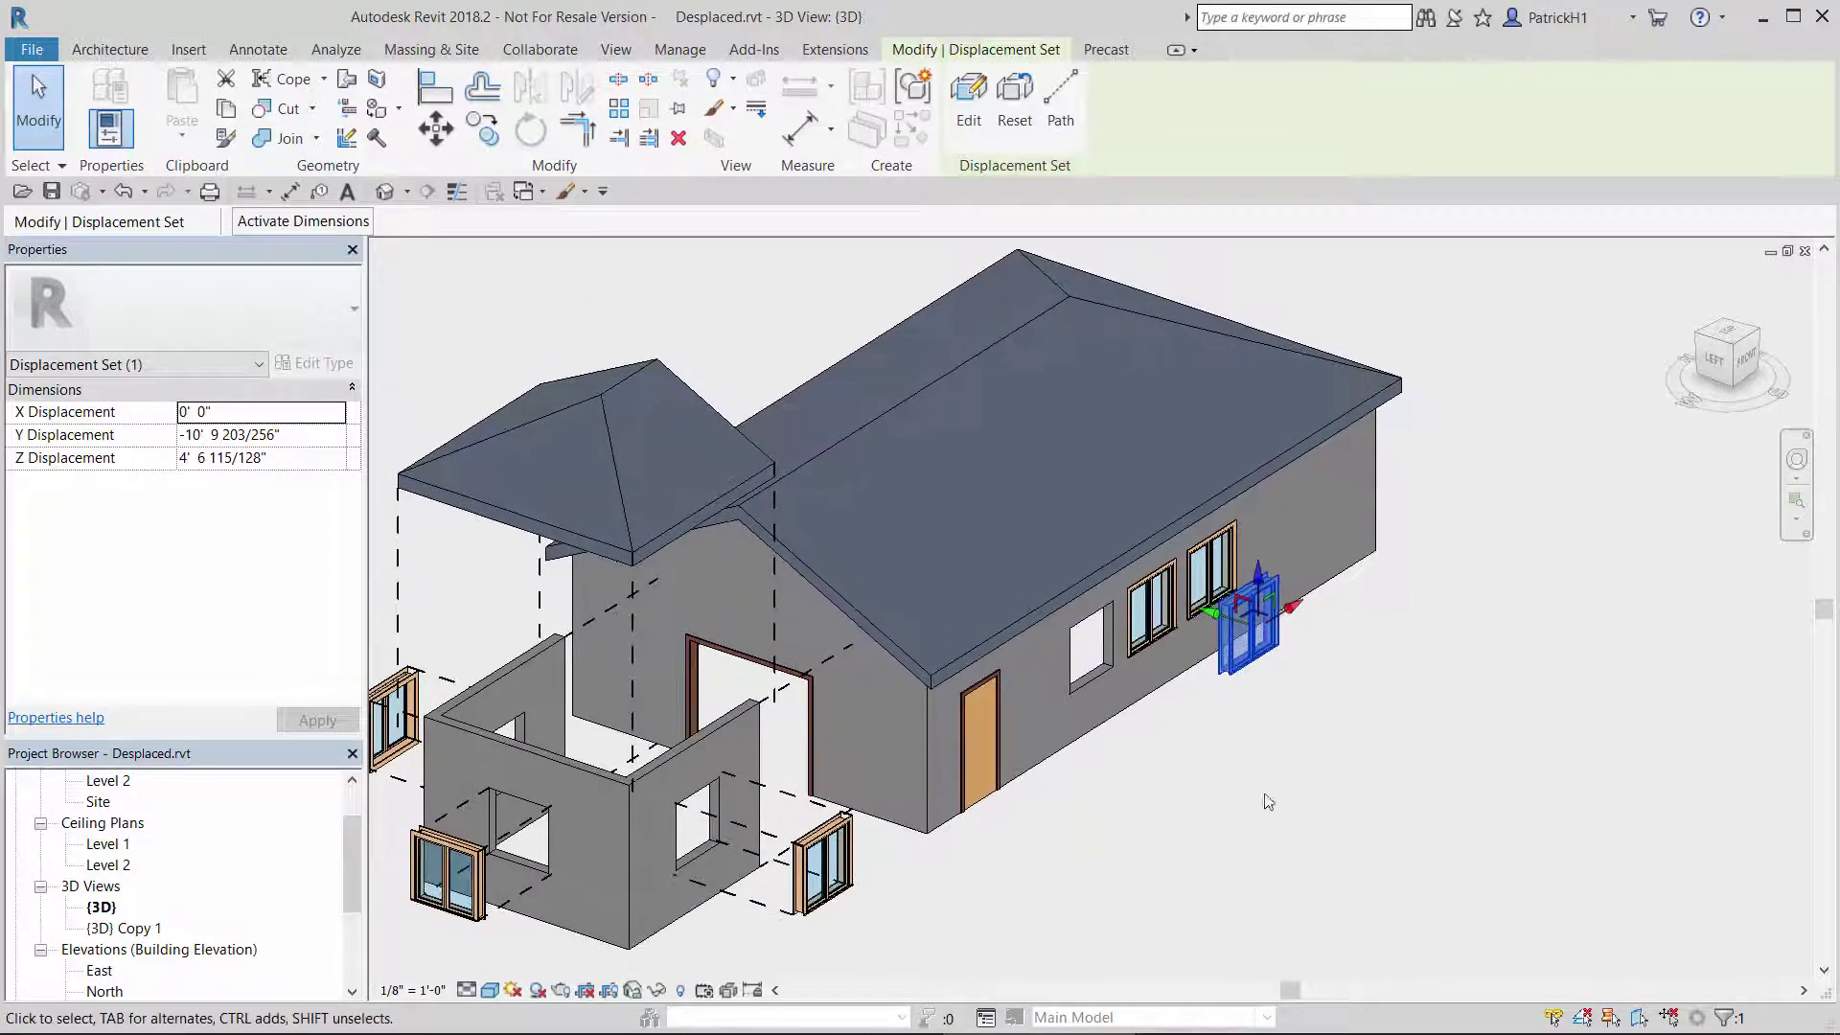
Edit the window's displacement set to add the second and third side-wall windows.
{"action": "left_click", "coordinate": [1514, 456]}
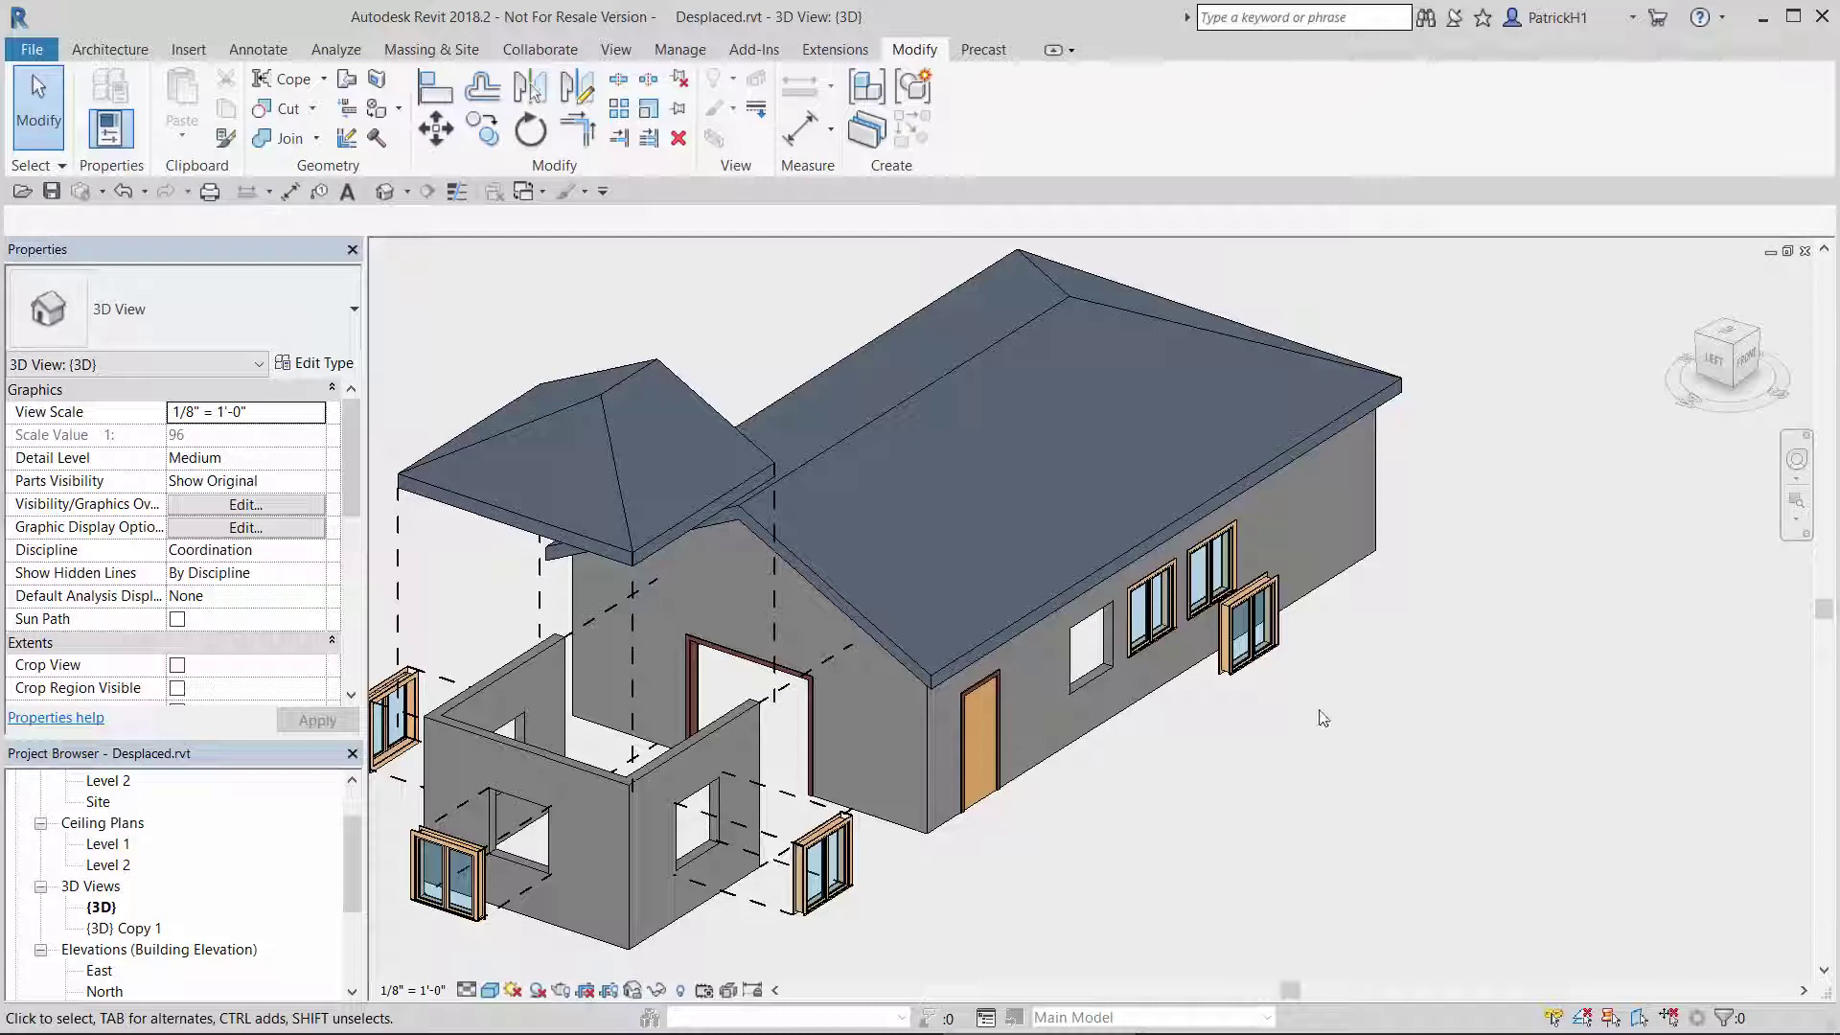
{"action": "left_click", "coordinate": [1259, 665]}
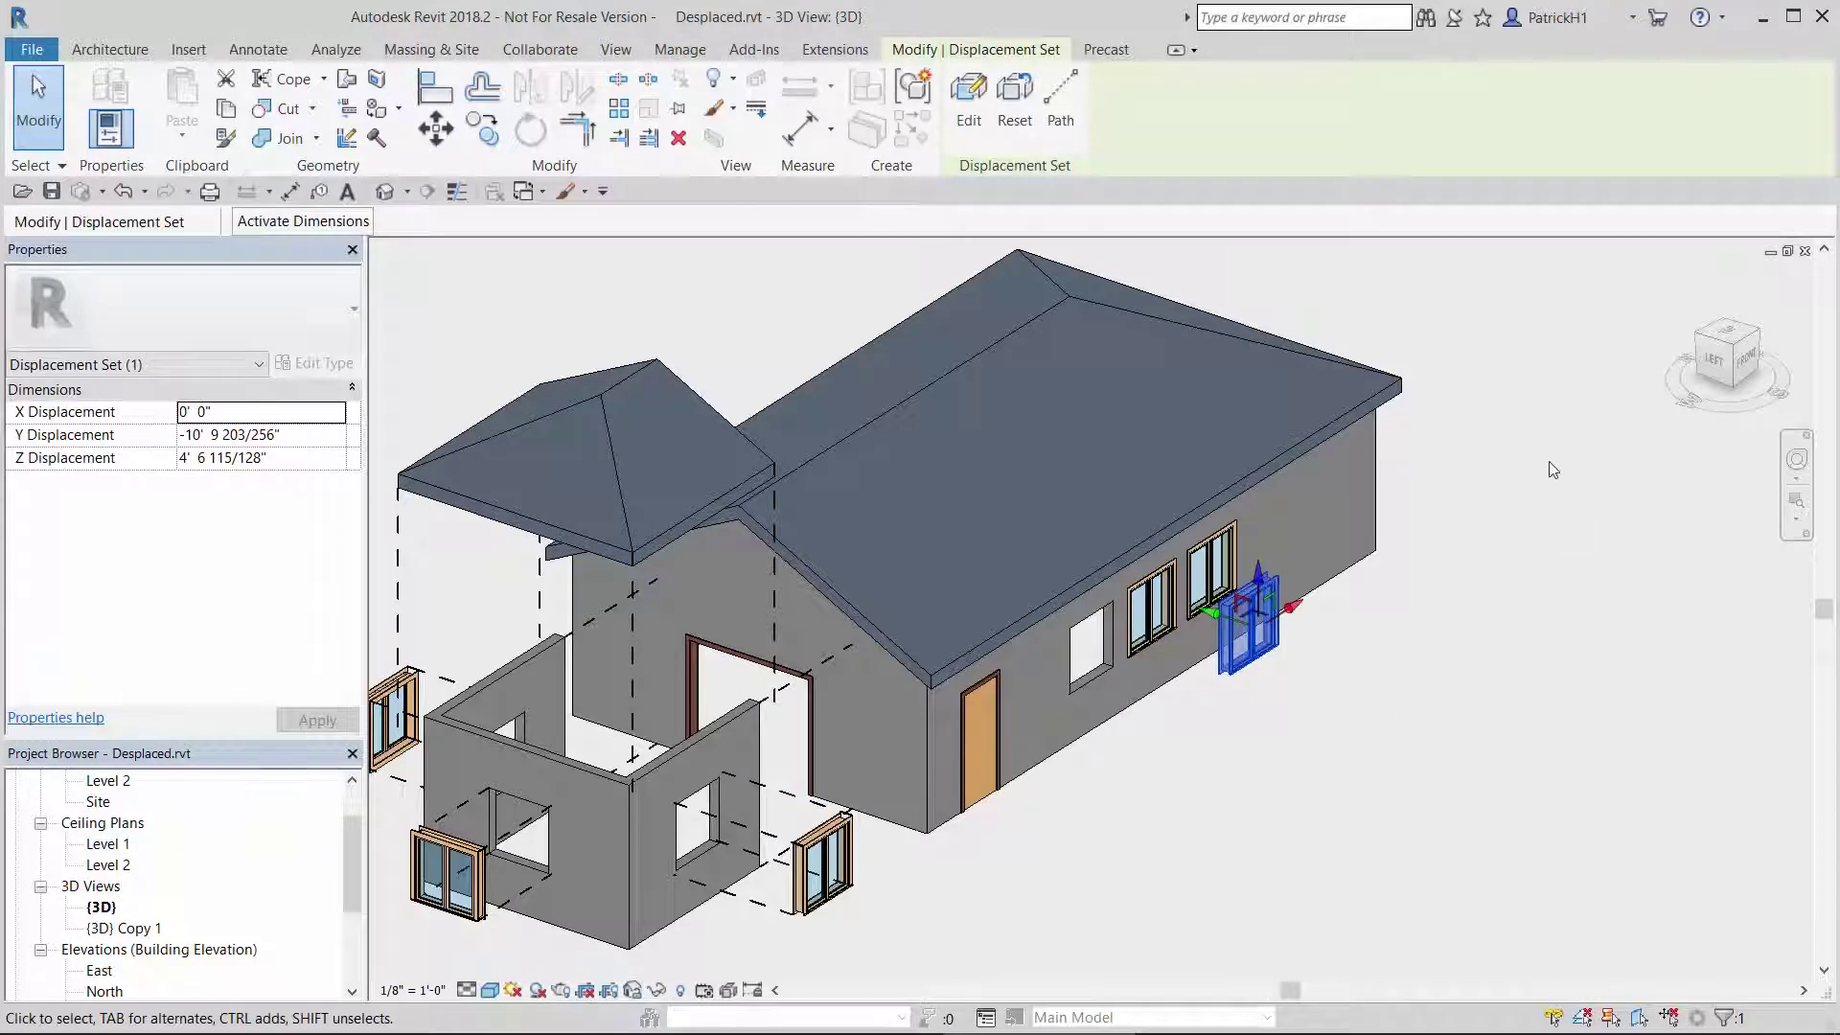
{"action": "left_click", "coordinate": [978, 107]}
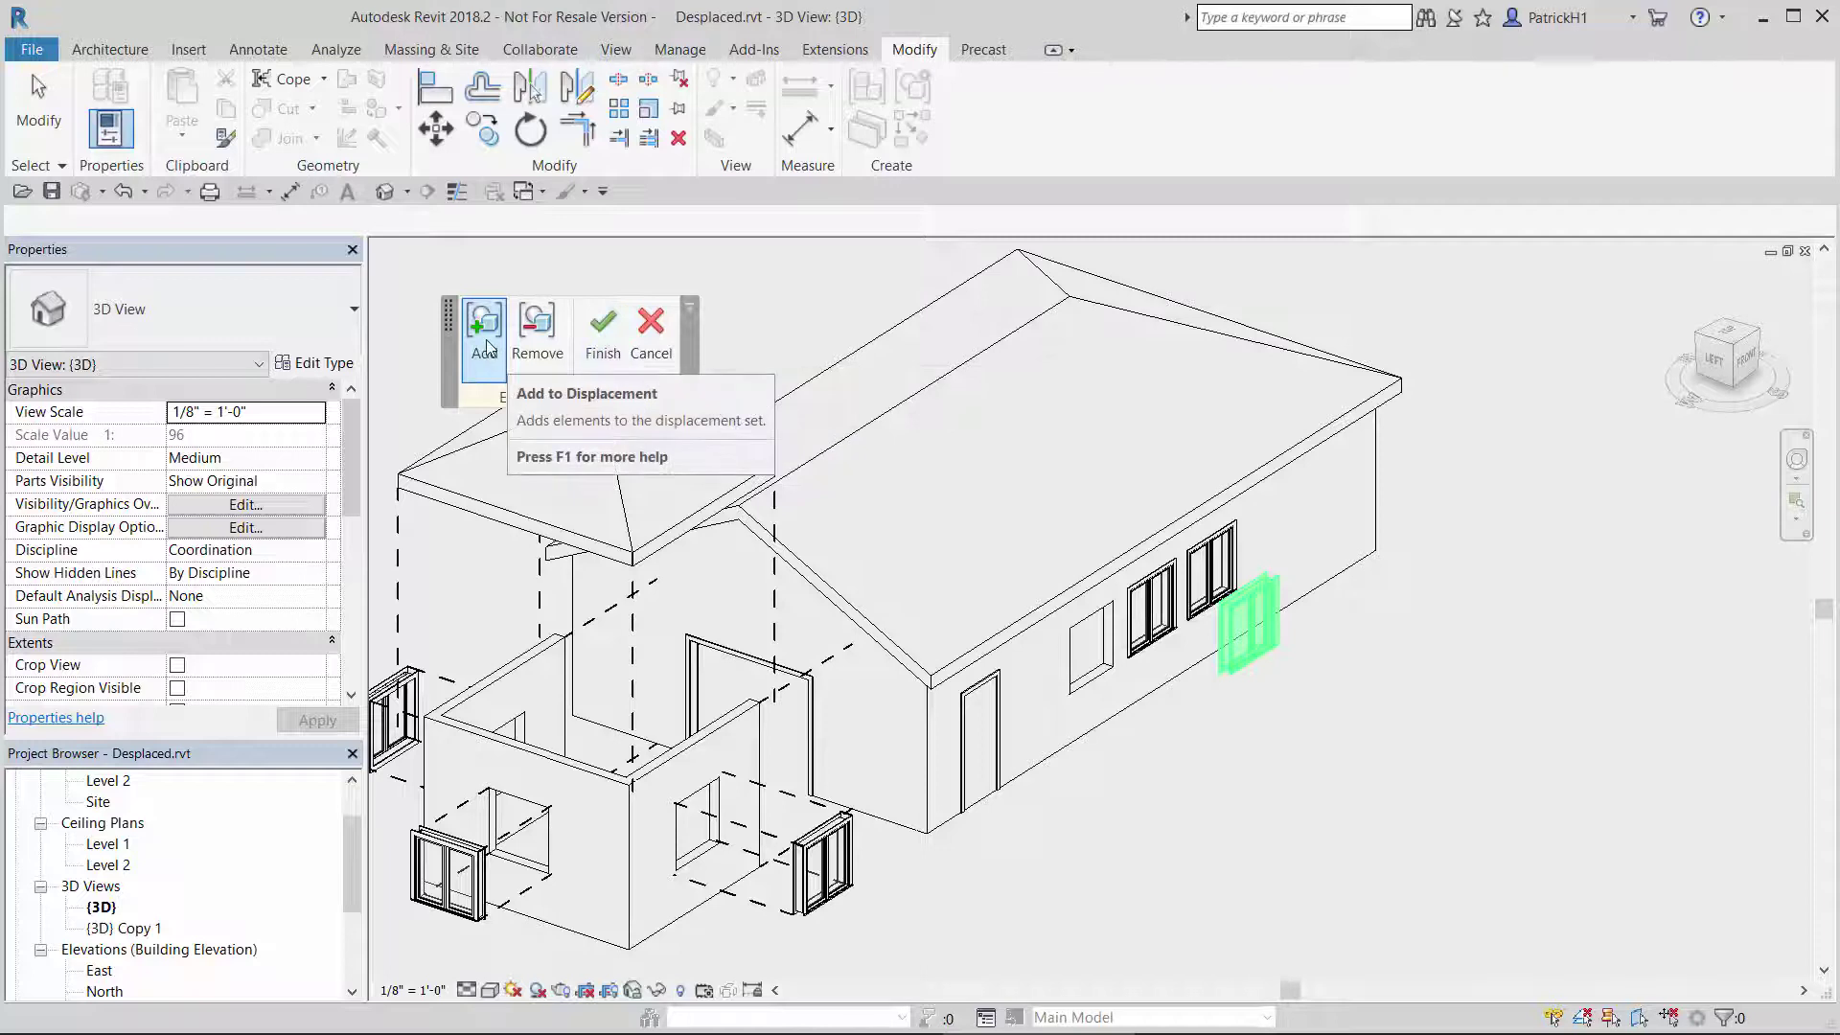
{"action": "left_click", "coordinate": [1150, 629]}
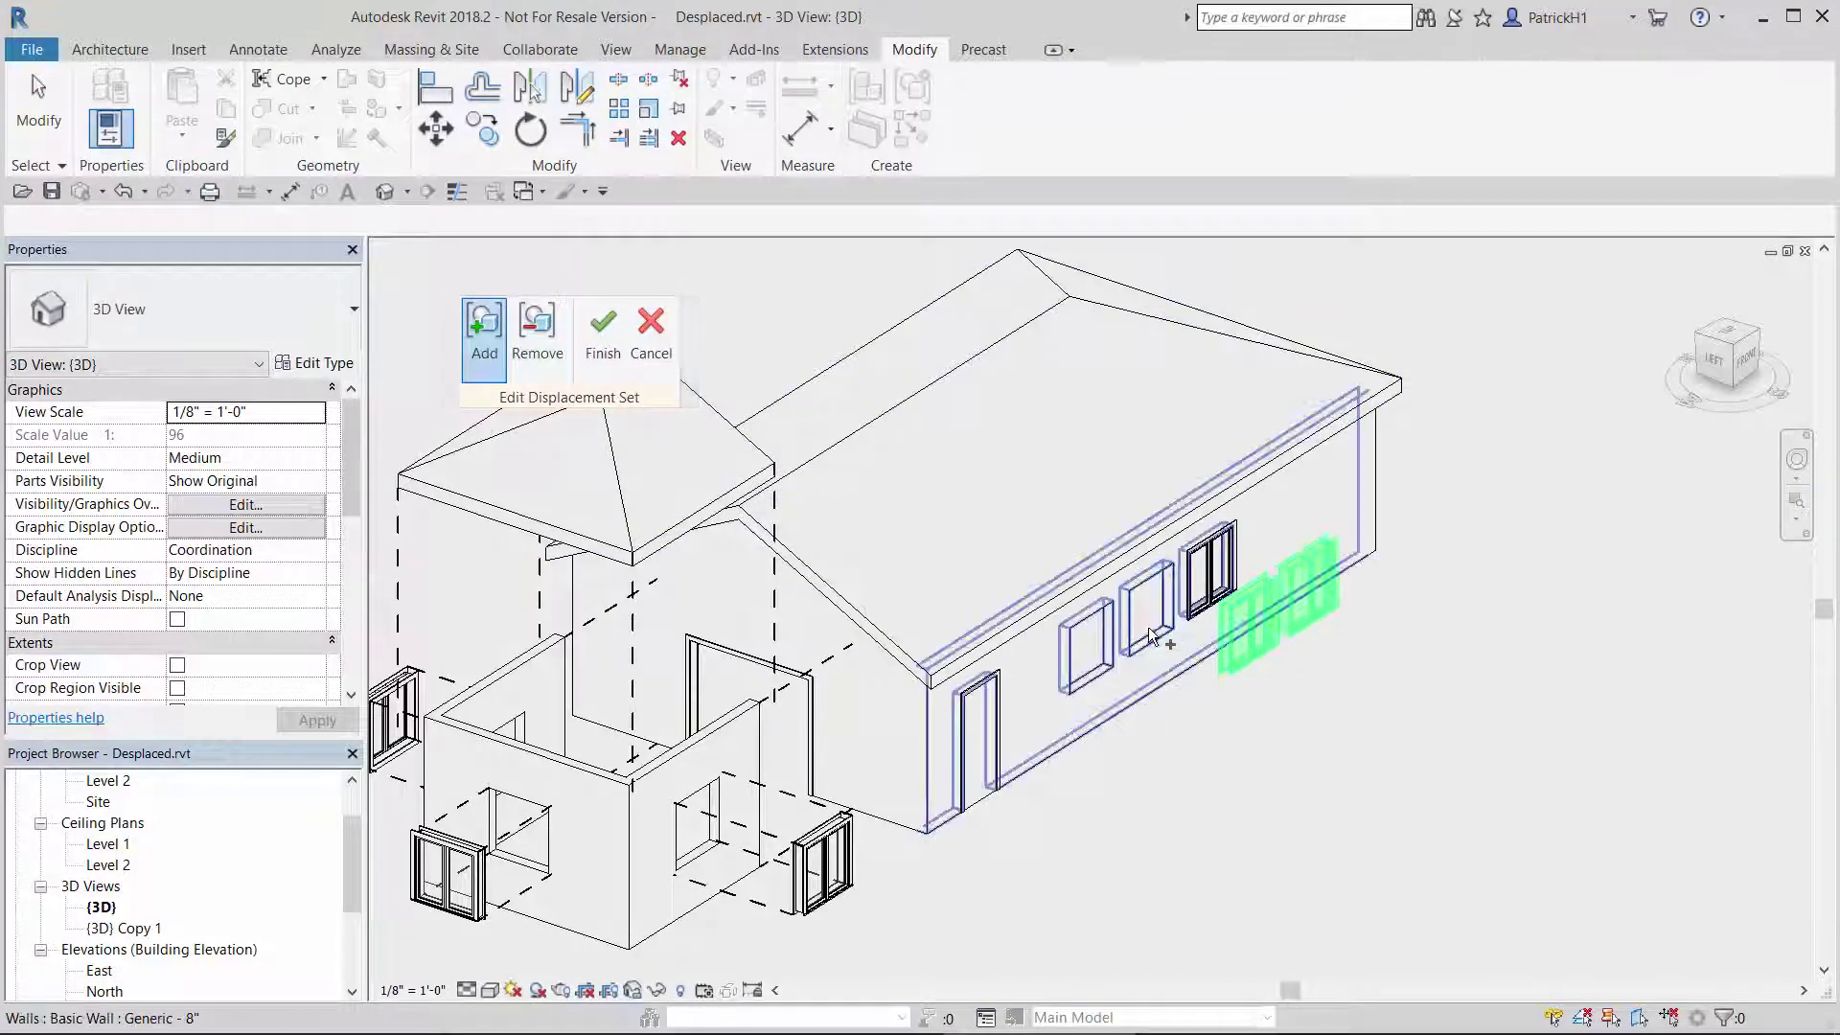
{"action": "left_click", "coordinate": [1210, 564]}
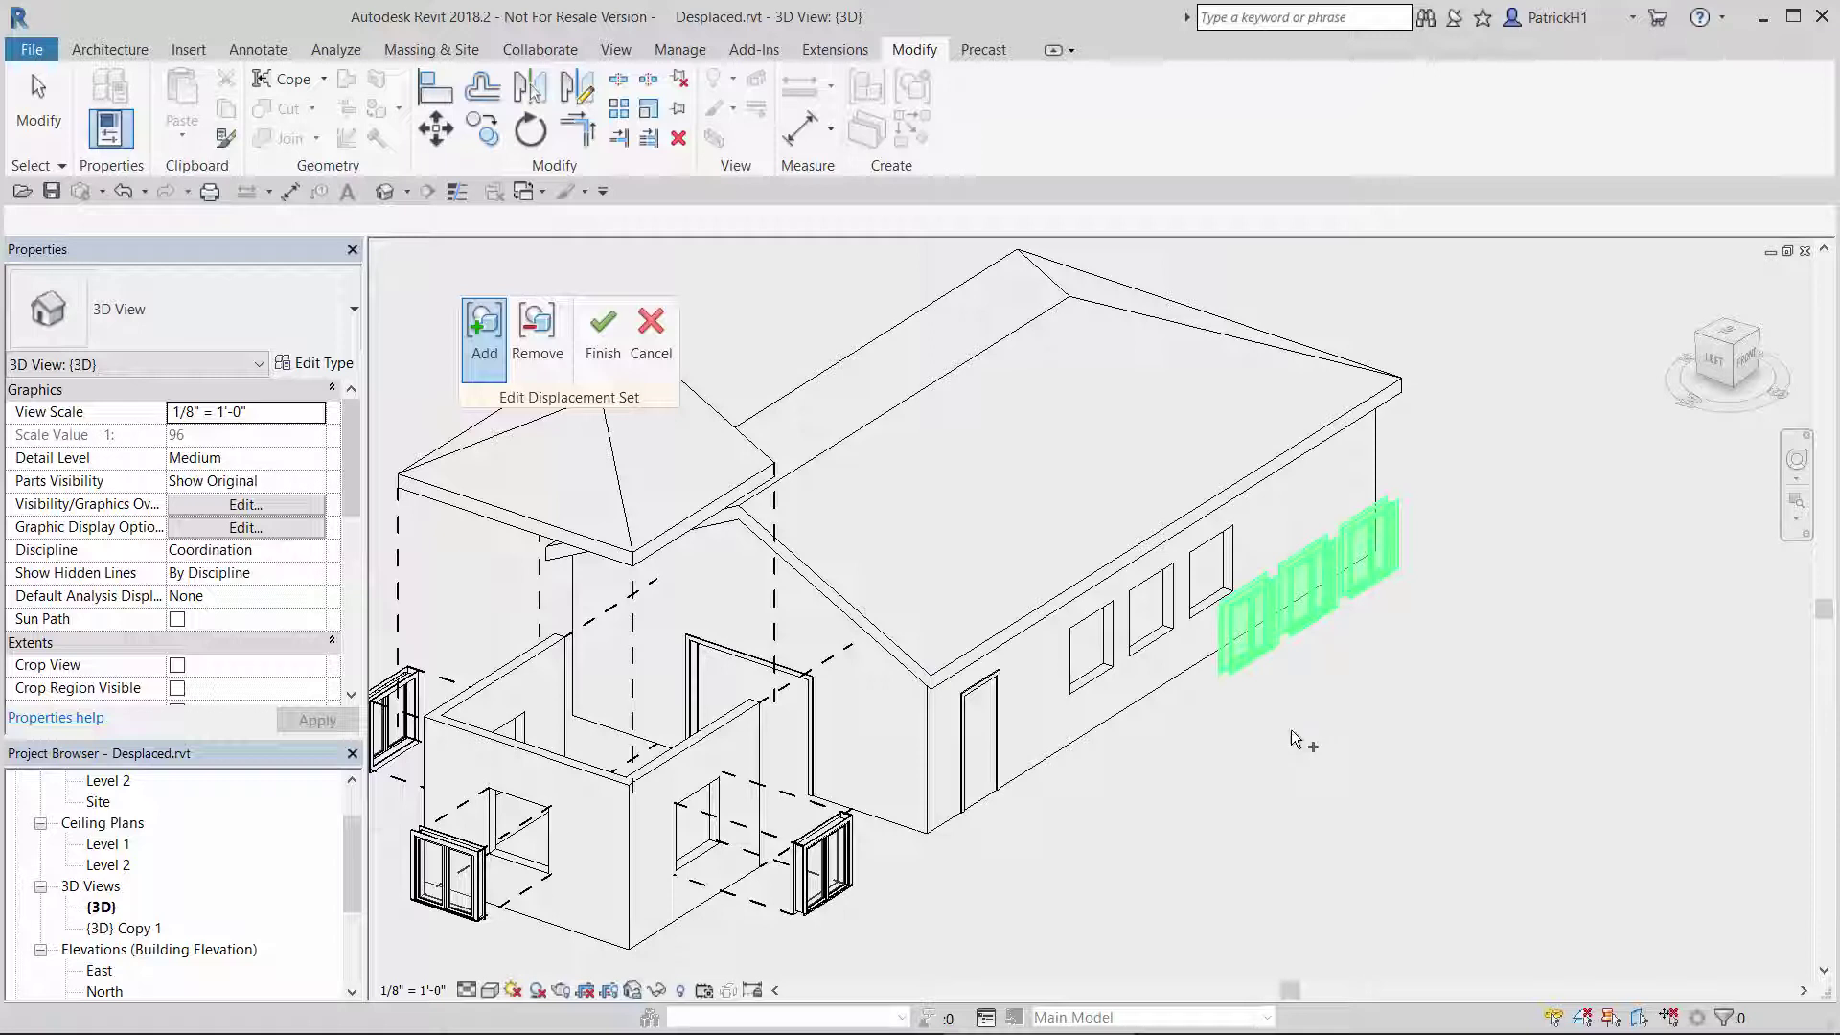
{"action": "left_click", "coordinate": [611, 345]}
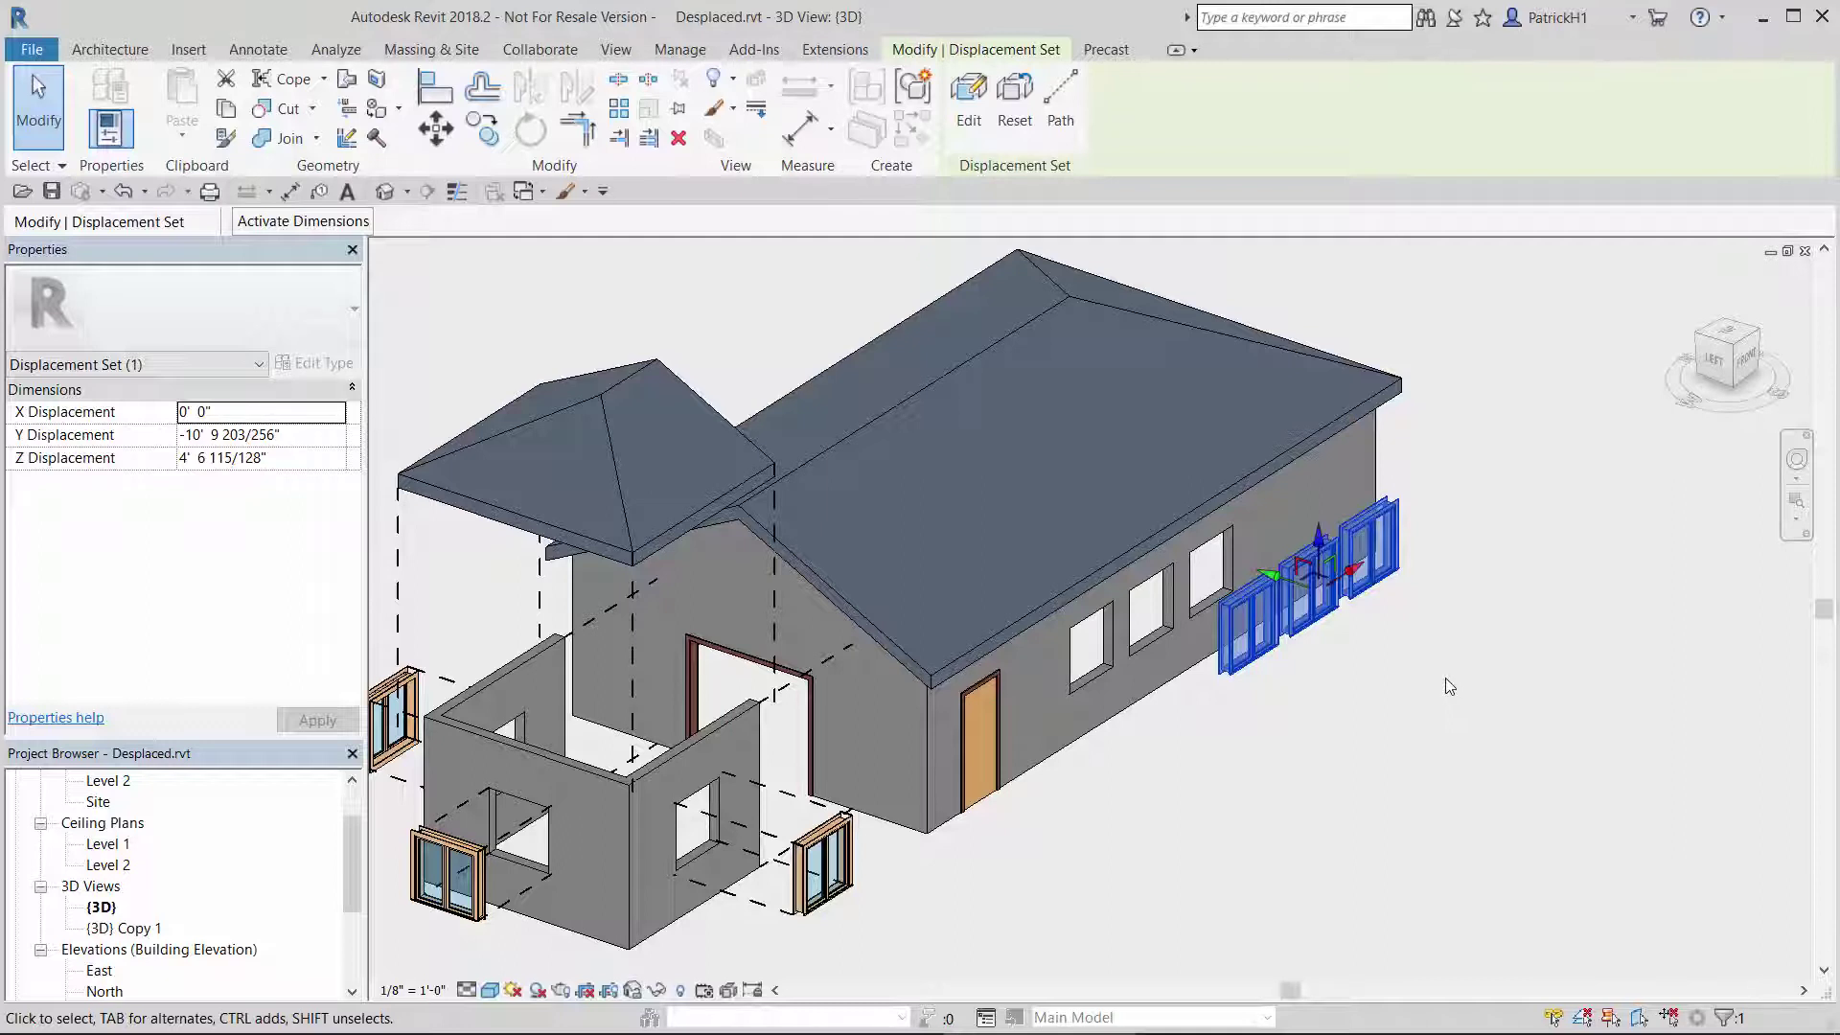
Zoom in on the three floating windows and reselect their set (offsets about -10'9", 4'6").
{"action": "left_click", "coordinate": [1357, 678]}
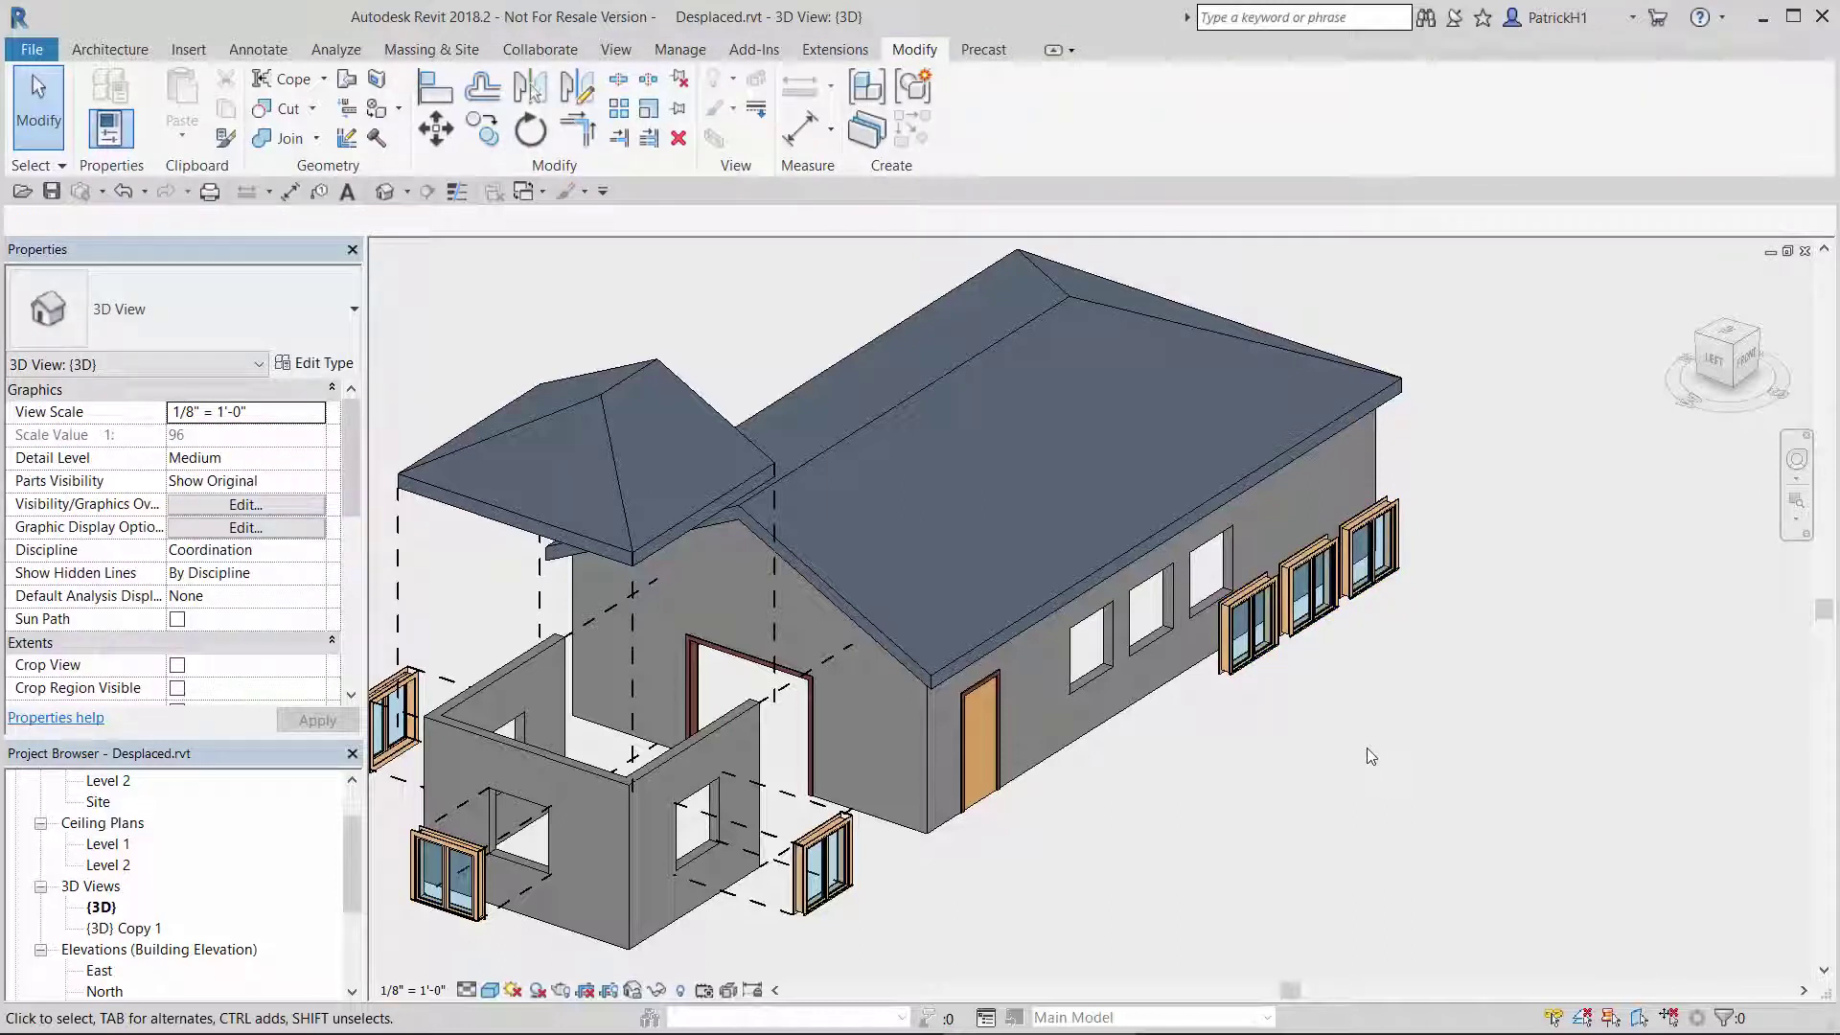
{"action": "mouse_move", "coordinate": [1314, 732]}
{"action": "middle_mouse_down", "text": "shift"}
{"action": "mouse_move", "coordinate": [1379, 738]}
{"action": "mouse_move", "coordinate": [1348, 744]}
{"action": "mouse_move", "coordinate": [1454, 600]}
{"action": "mouse_move", "coordinate": [1462, 546]}
{"action": "mouse_move", "coordinate": [1412, 604]}
{"action": "mouse_move", "coordinate": [1360, 726]}
{"action": "middle_mouse_up", "text": "shift"}
{"action": "scroll", "coordinate": [1382, 596], "scroll_direction": "up", "scroll_amount": 1}
{"action": "scroll", "coordinate": [1382, 596], "scroll_direction": "up", "scroll_amount": 1}
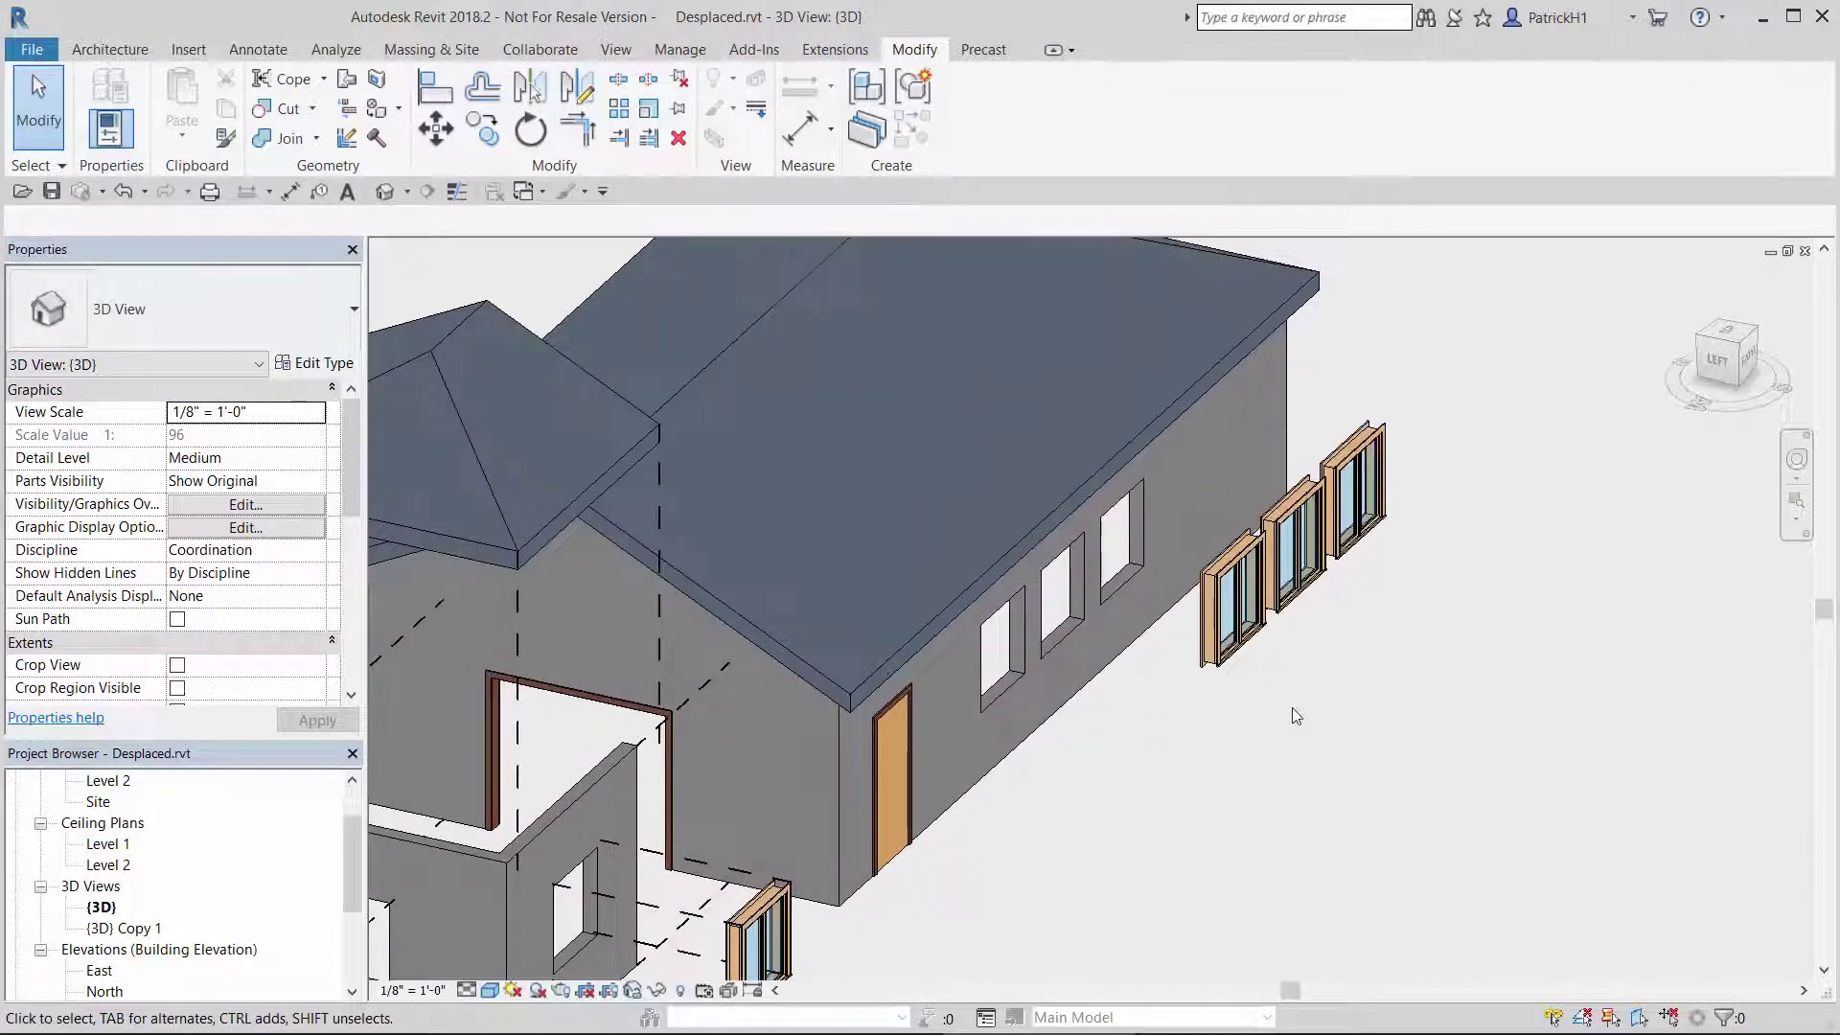
{"action": "scroll", "coordinate": [1382, 596], "scroll_direction": "up", "scroll_amount": 1}
{"action": "mouse_move", "coordinate": [1382, 603]}
{"action": "middle_mouse_down", "text": "shift"}
{"action": "mouse_move", "coordinate": [1343, 776]}
{"action": "mouse_move", "coordinate": [1370, 753]}
{"action": "middle_mouse_up", "text": "shift"}
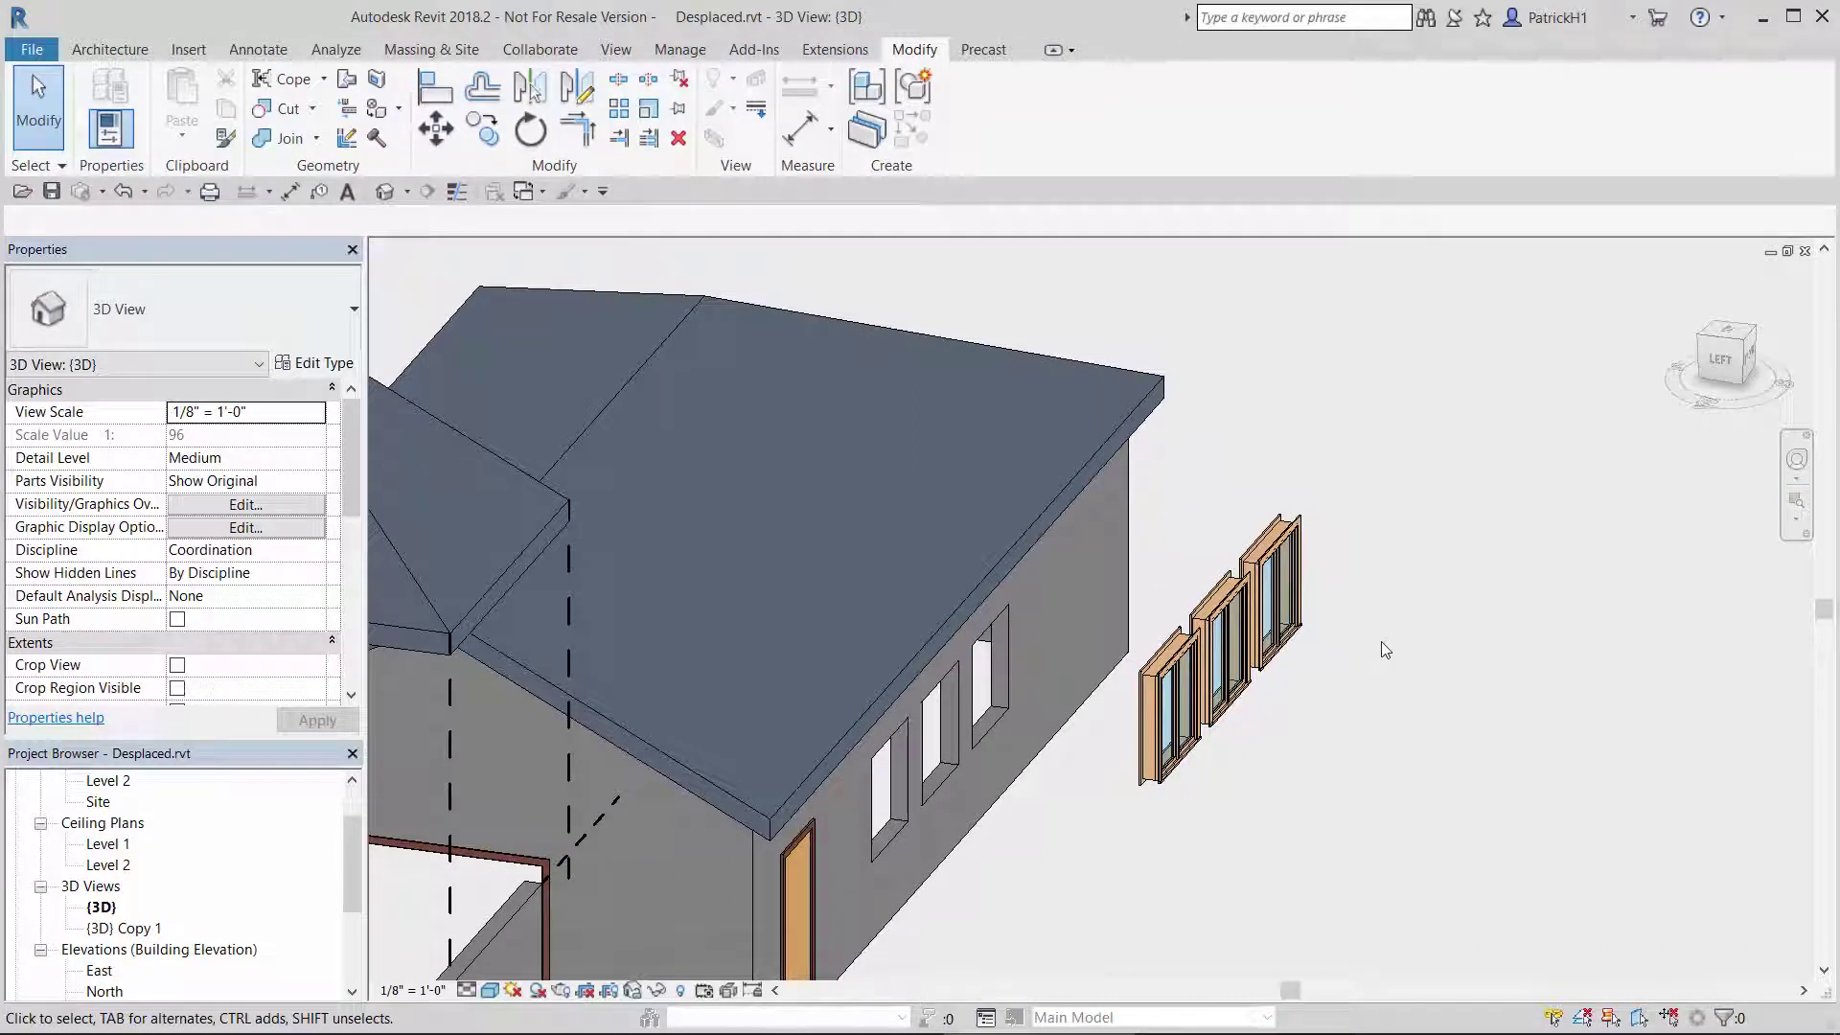
{"action": "left_click", "coordinate": [1232, 709]}
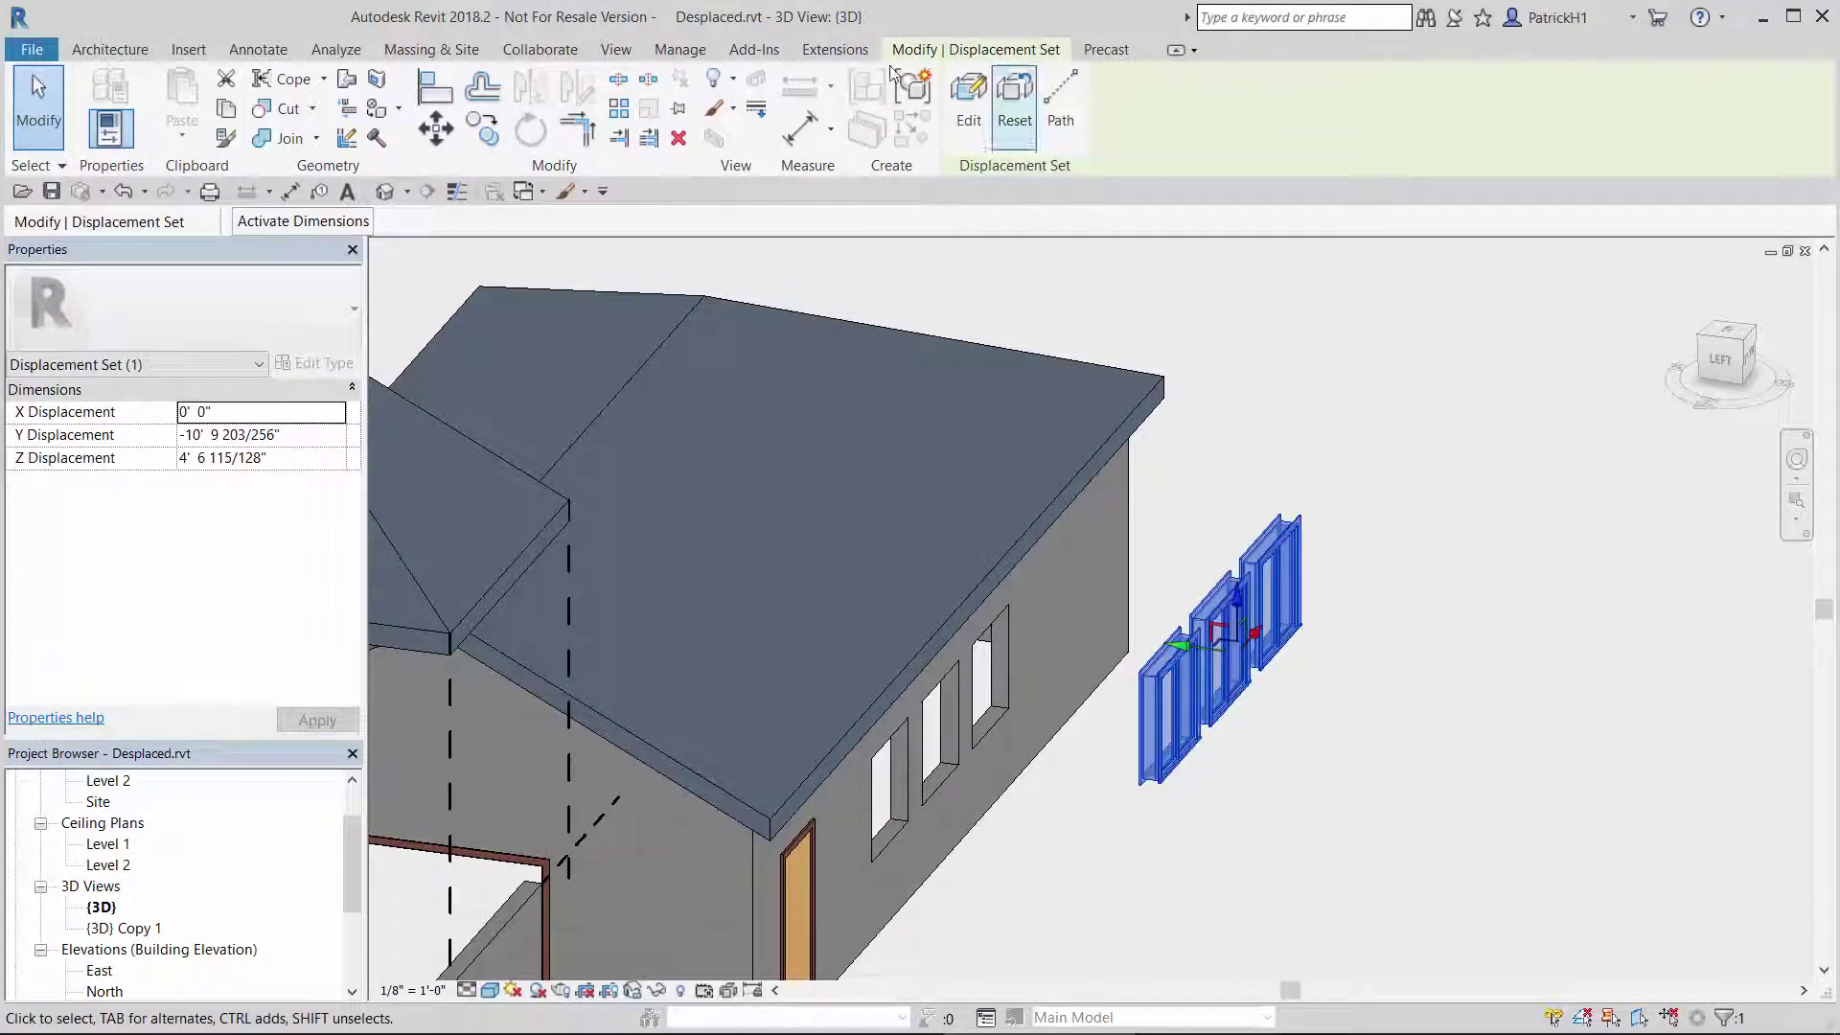
{"action": "left_click", "coordinate": [970, 122]}
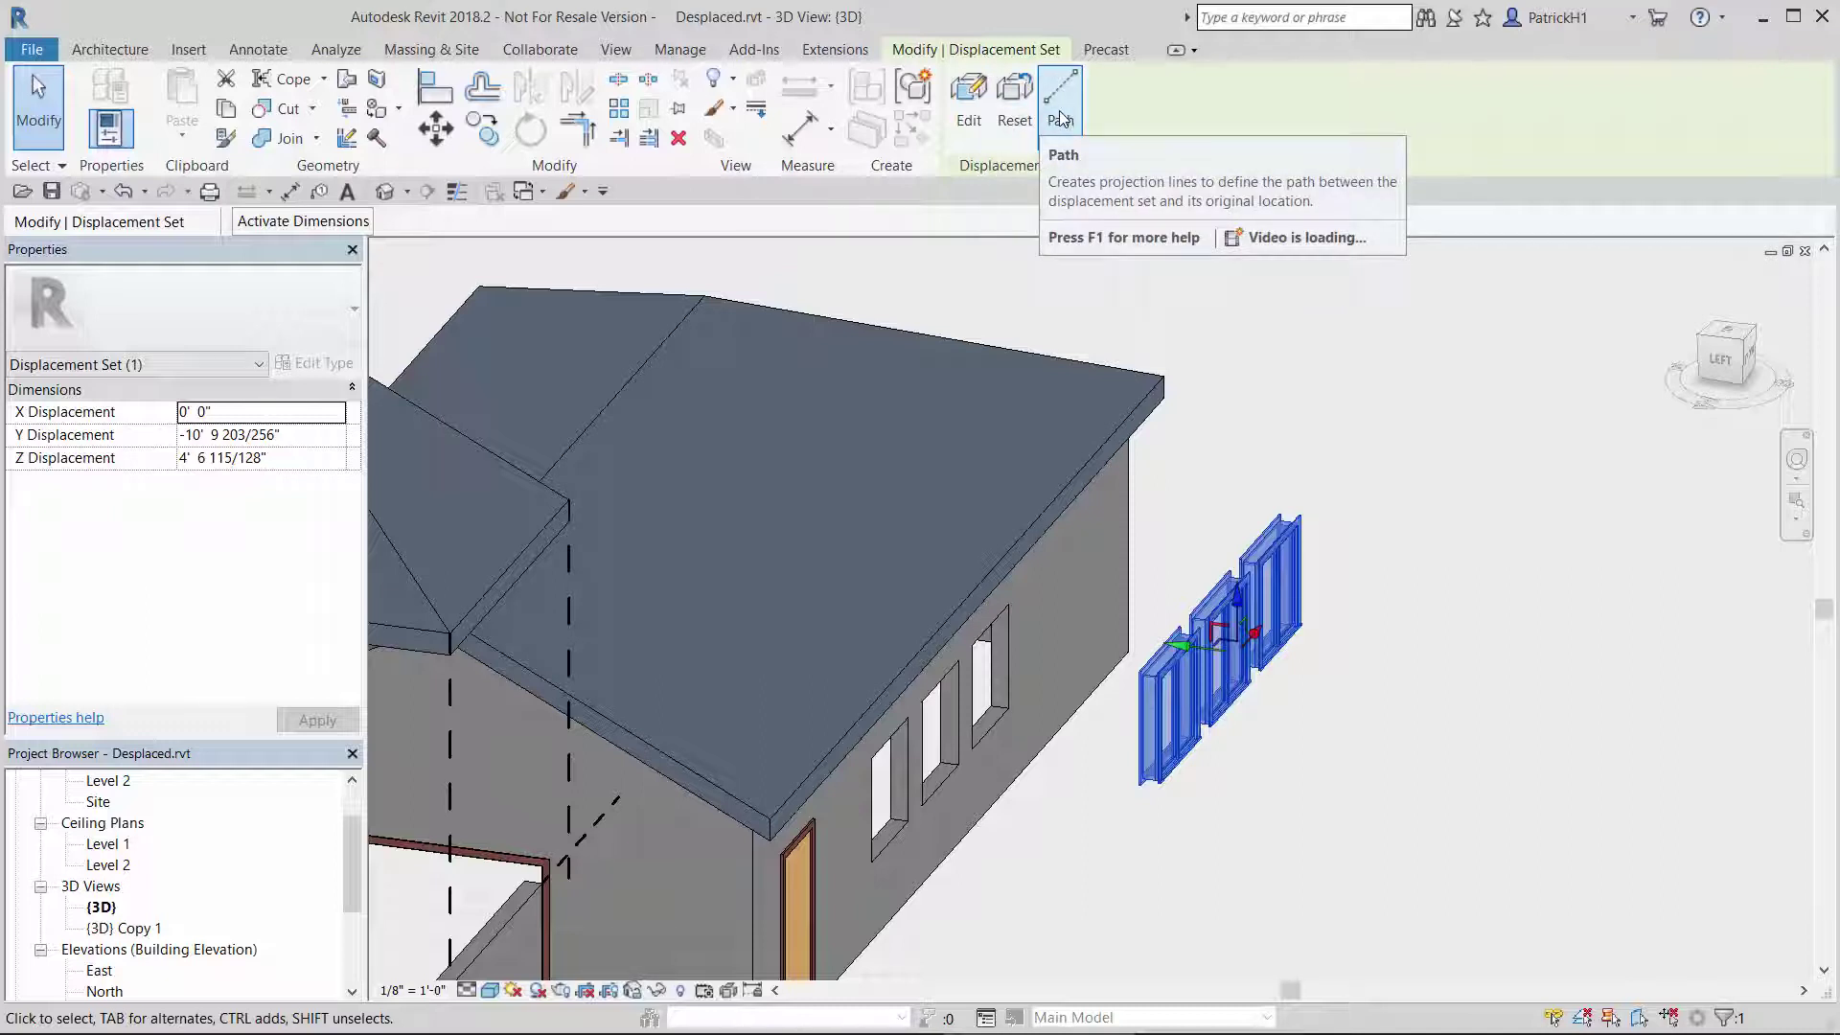
Draw dashed displacement paths from the floating windows' corners back to their wall openings.
{"action": "left_click", "coordinate": [1061, 117]}
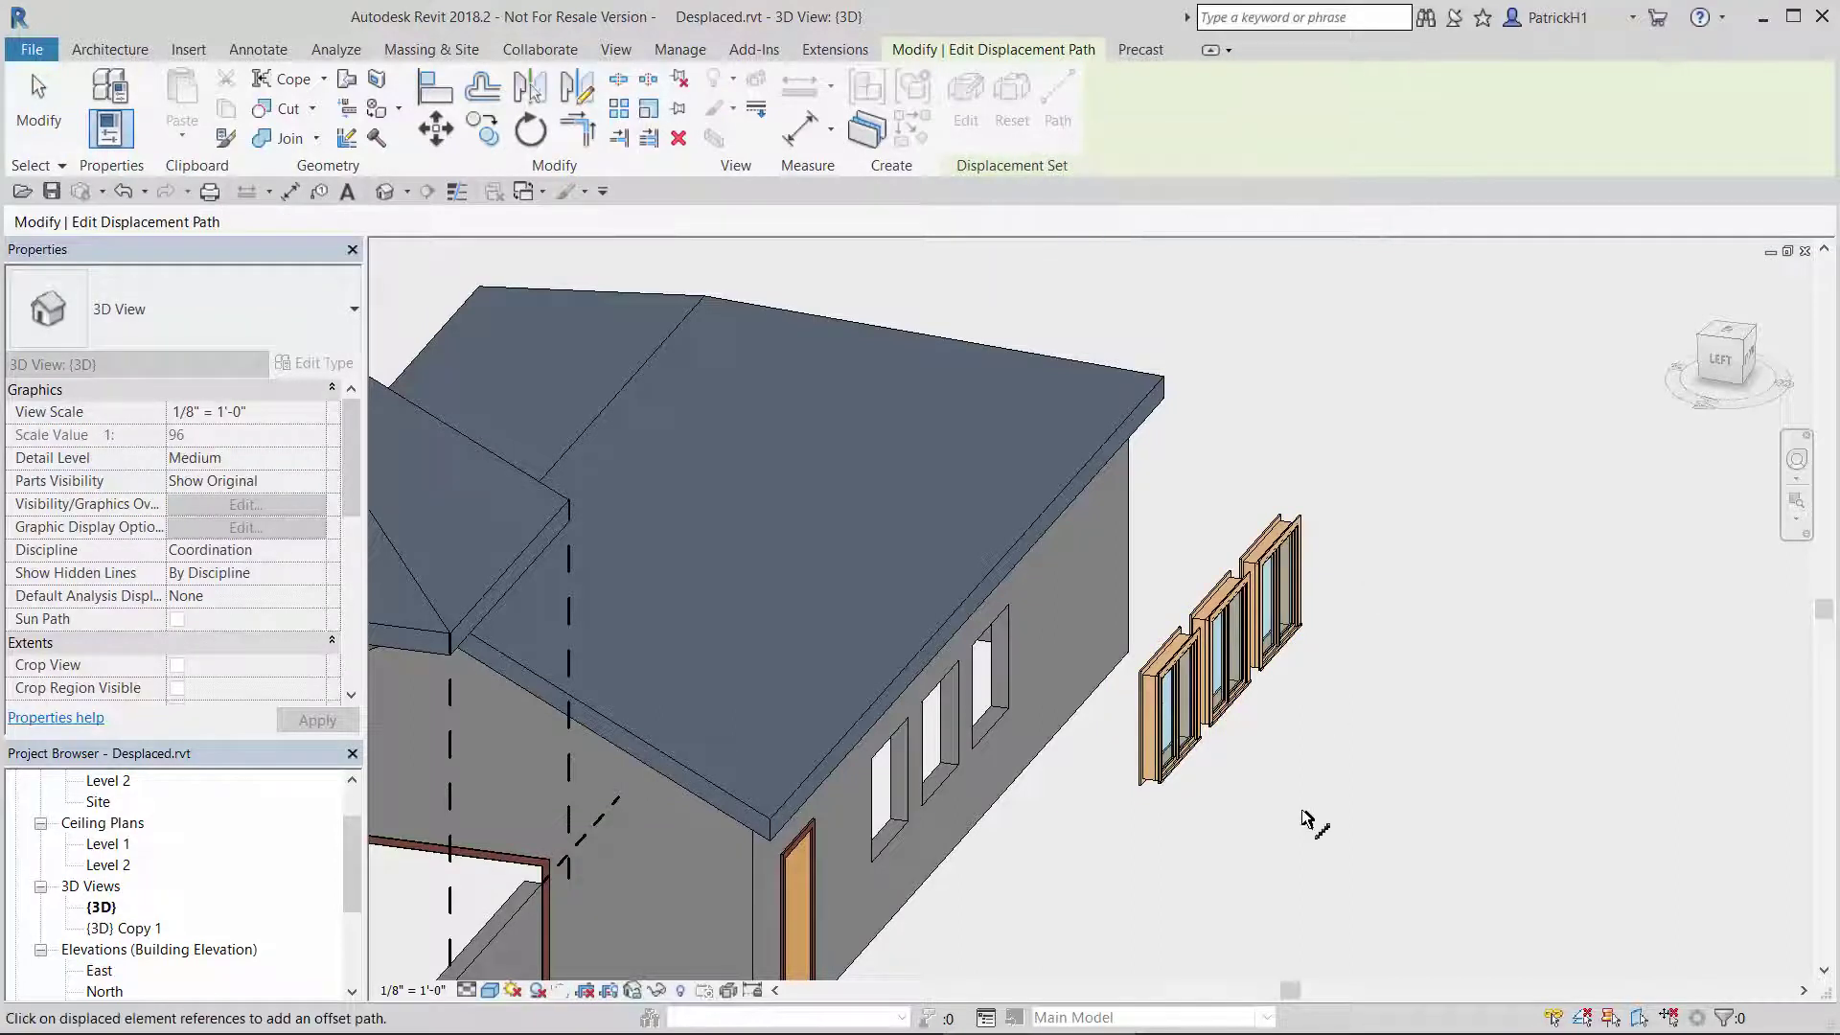
{"action": "left_click", "coordinate": [1140, 793]}
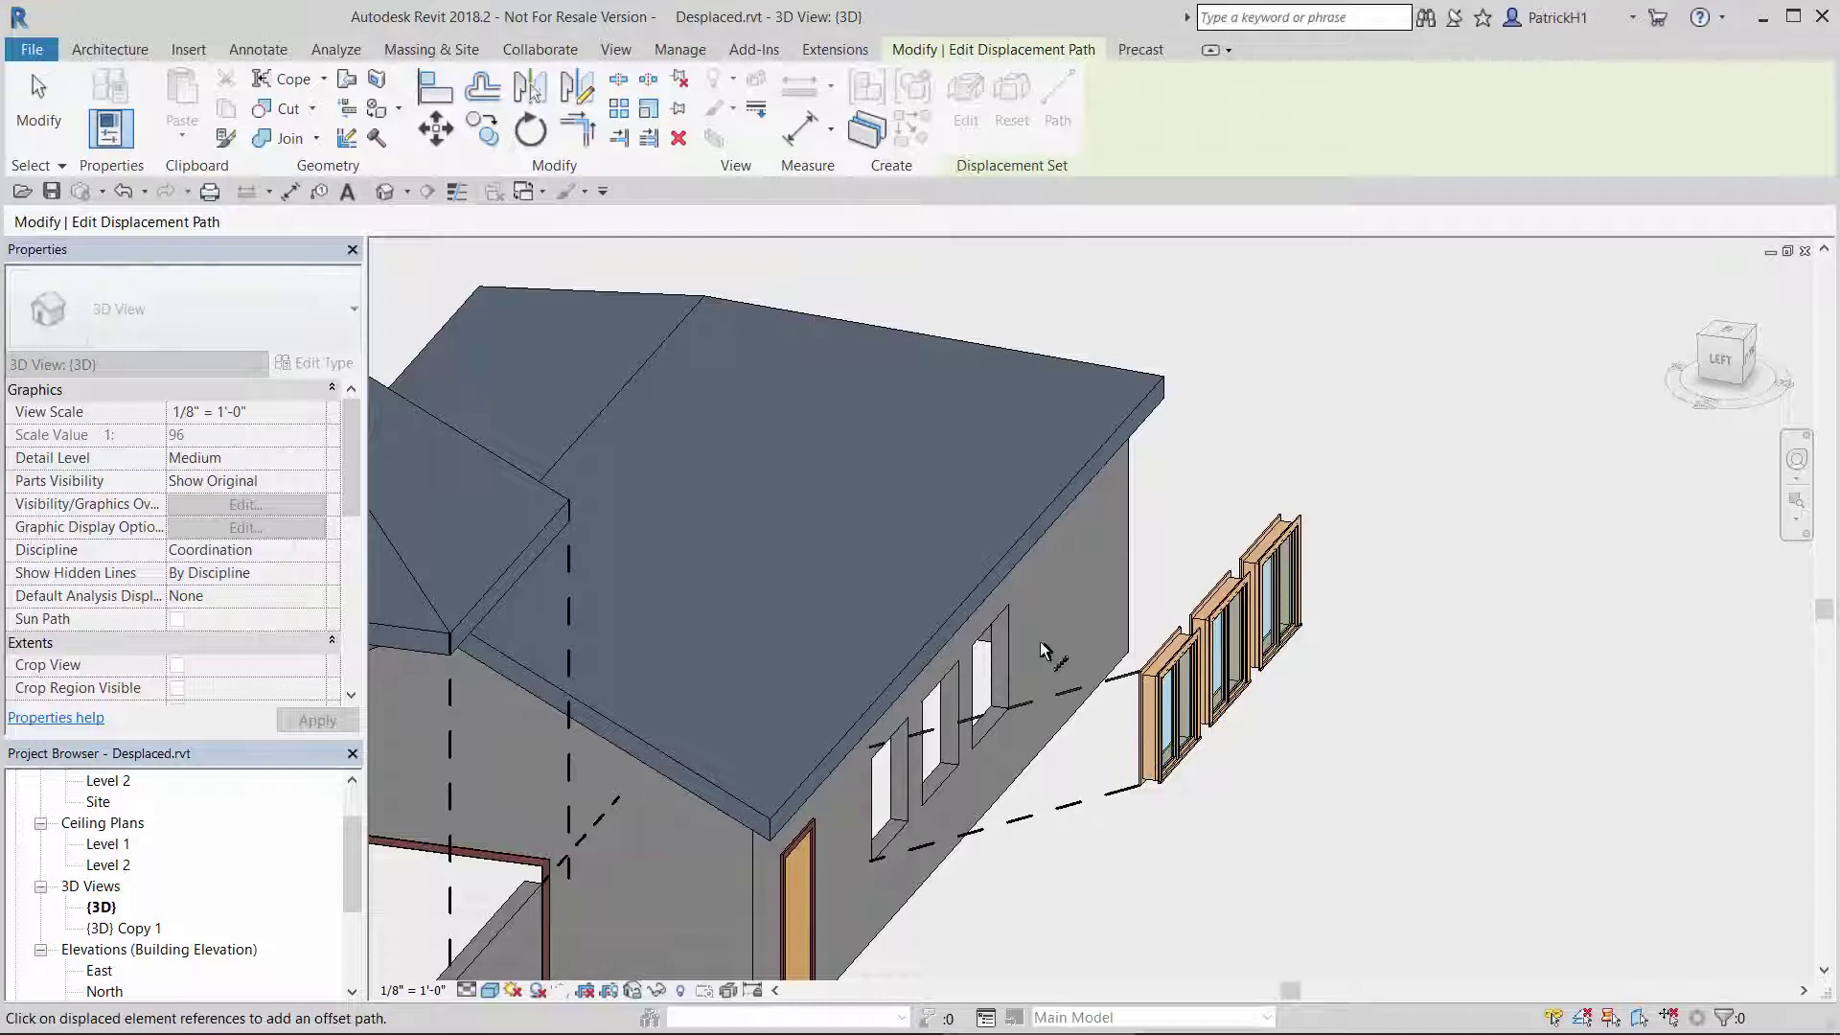
{"action": "left_click", "coordinate": [1287, 515]}
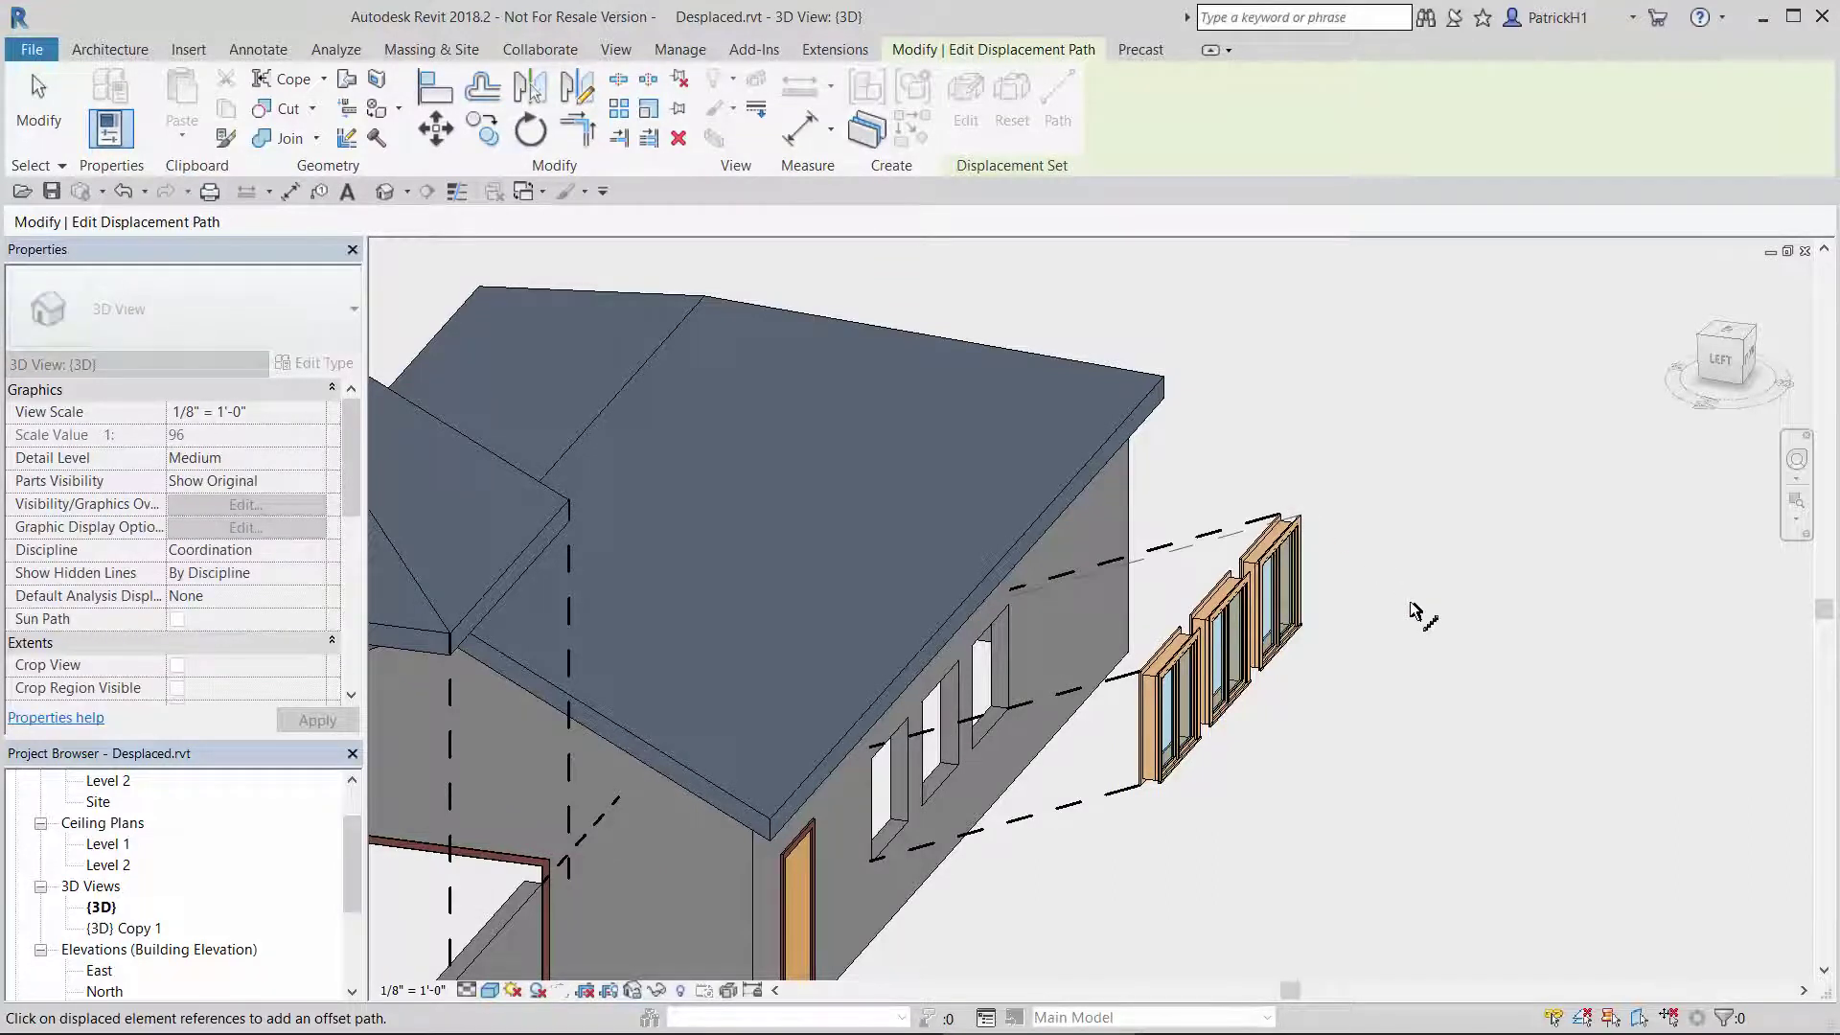
{"action": "mouse_move", "coordinate": [1428, 618]}
{"action": "middle_mouse_down", "text": "shift"}
{"action": "mouse_move", "coordinate": [1020, 781]}
{"action": "mouse_move", "coordinate": [1014, 714]}
{"action": "mouse_move", "coordinate": [1255, 709]}
{"action": "mouse_move", "coordinate": [1044, 665]}
{"action": "mouse_move", "coordinate": [1232, 711]}
{"action": "mouse_move", "coordinate": [1256, 690]}
{"action": "middle_mouse_up", "text": "shift"}
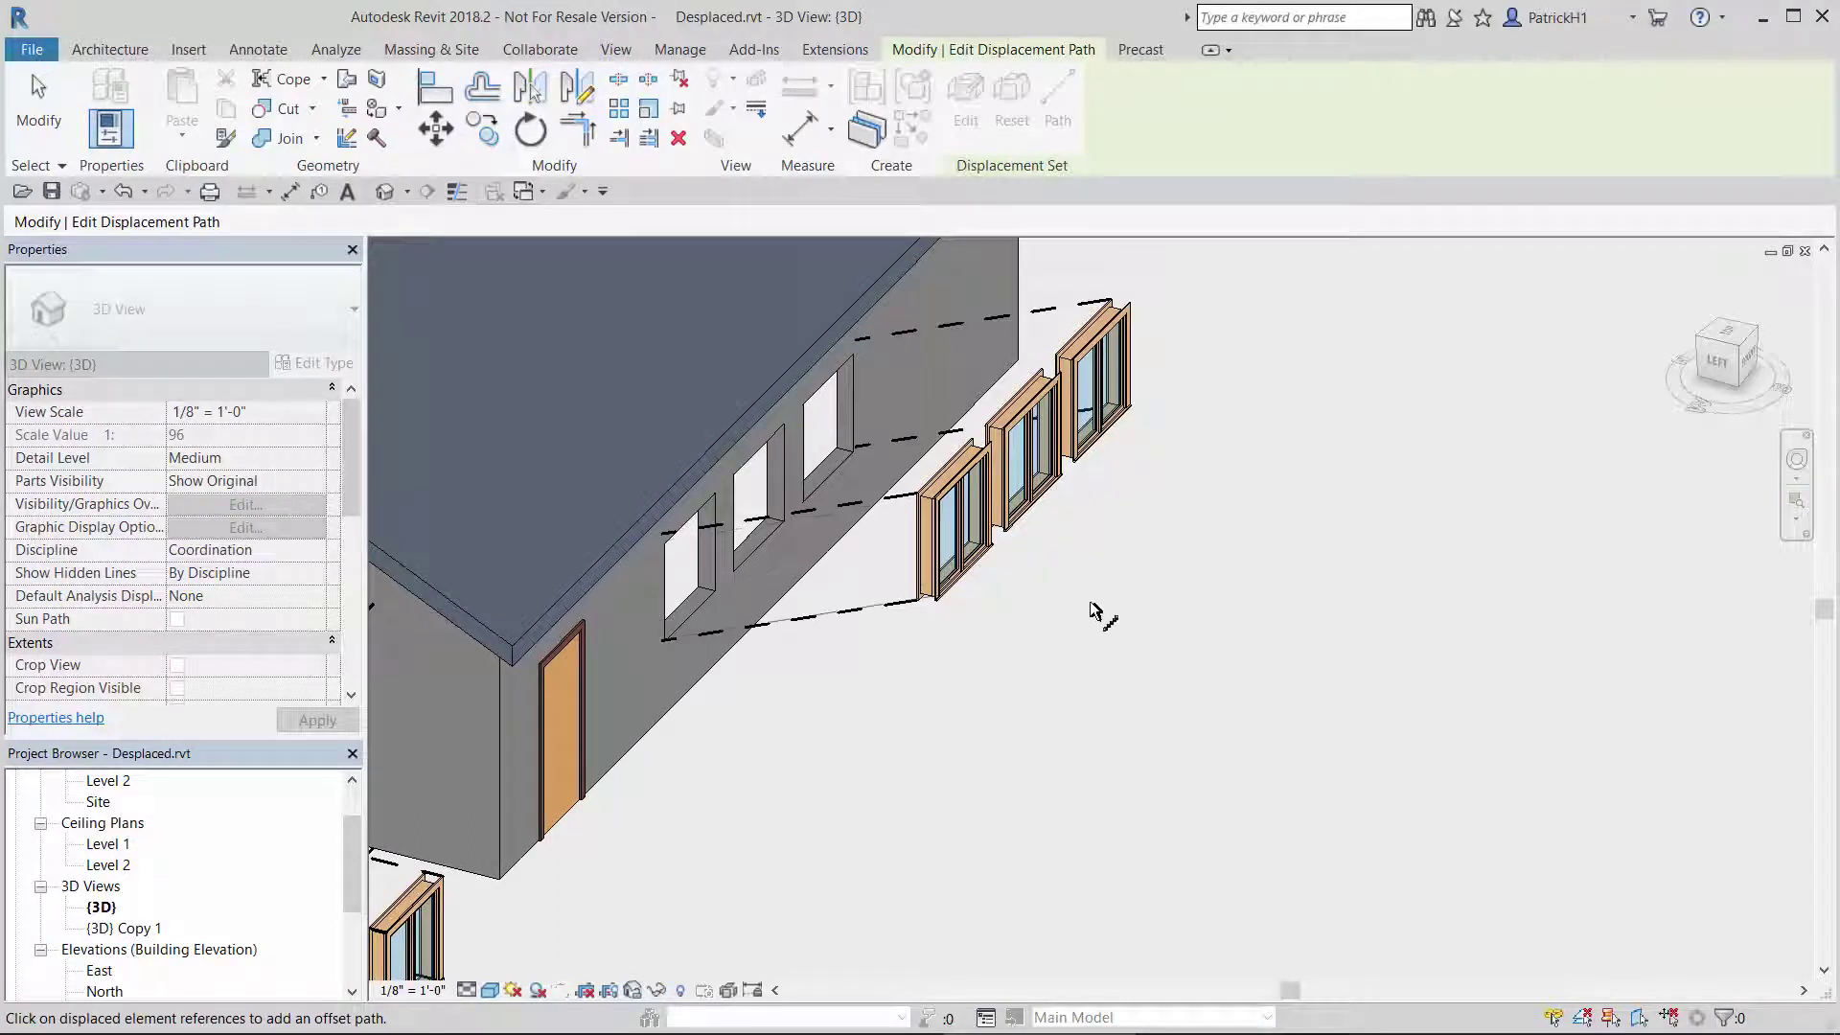
{"action": "middle_click_drag", "start_coordinate": [1093, 608], "coordinate": [1207, 686]}
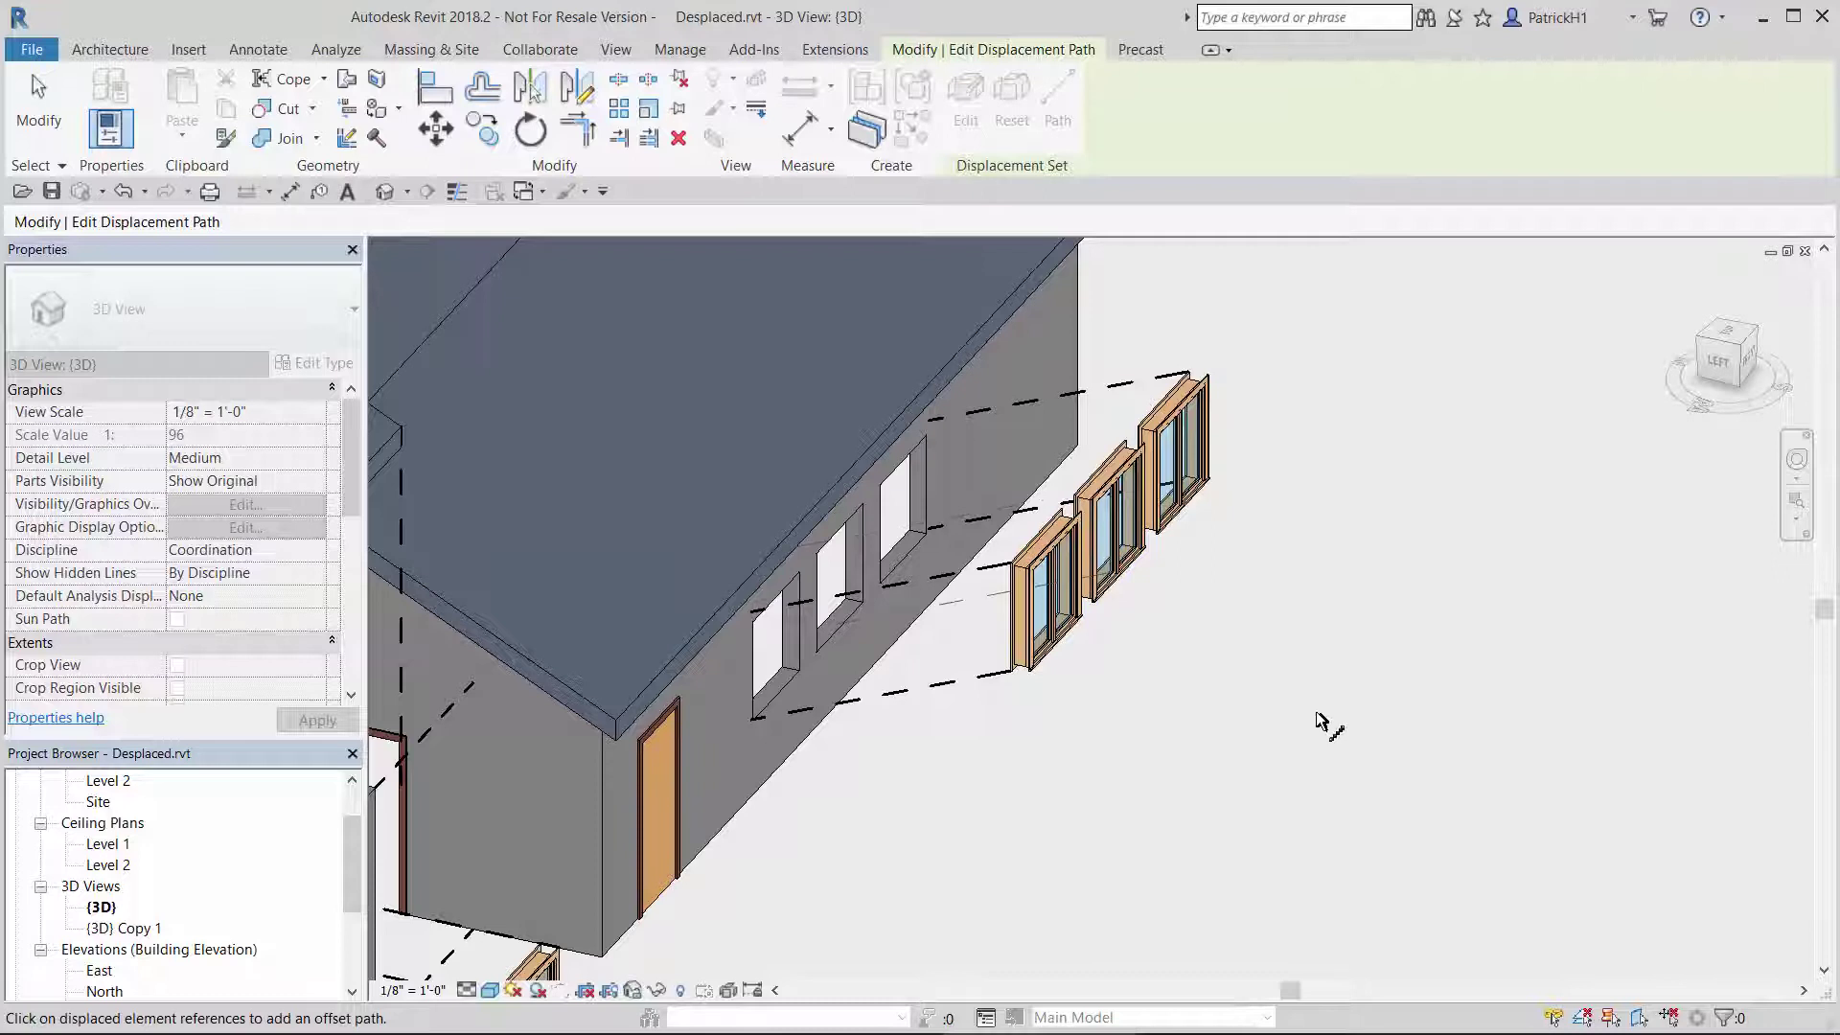
{"action": "key", "text": "Escape"}
{"action": "middle_click_drag", "start_coordinate": [998, 577], "coordinate": [1286, 785]}
Switch all four window displacement paths to the Jogged style.
{"action": "scroll", "coordinate": [1143, 760], "scroll_direction": "up", "scroll_amount": 1}
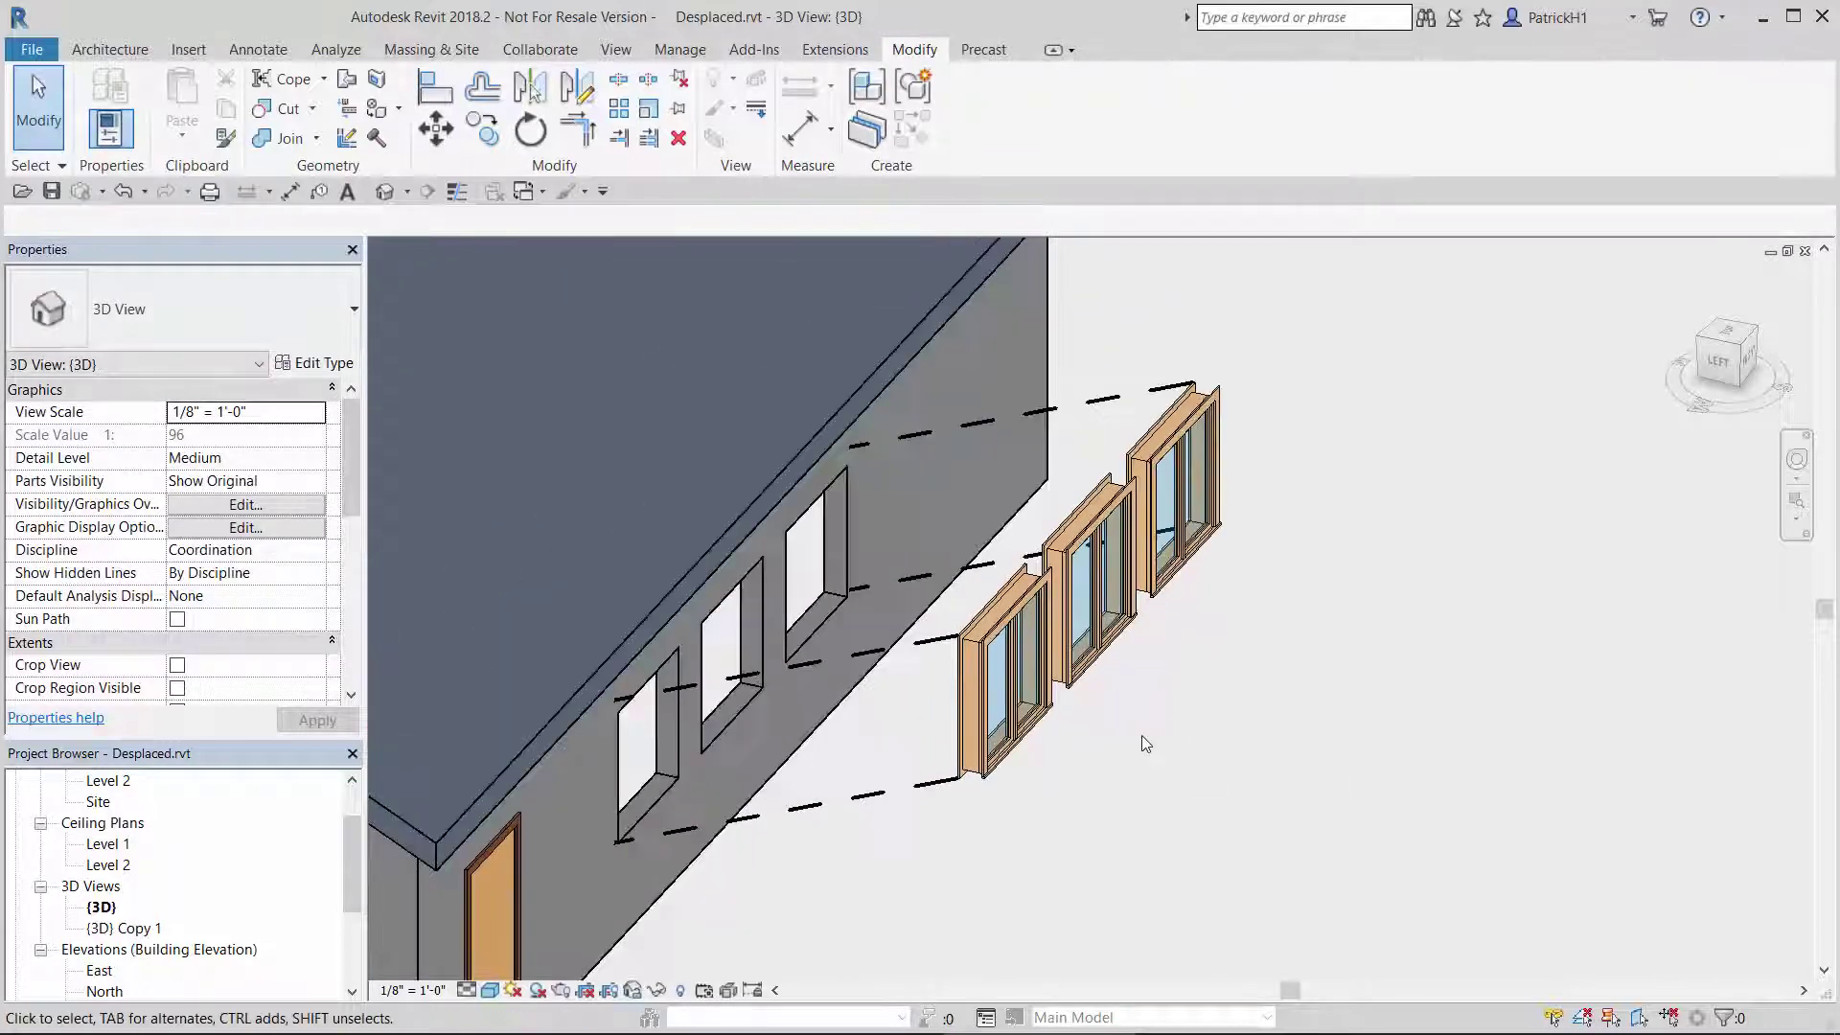
{"action": "mouse_move", "coordinate": [1146, 743]}
{"action": "middle_mouse_down"}
{"action": "mouse_move", "coordinate": [1266, 748]}
{"action": "mouse_move", "coordinate": [1328, 570]}
{"action": "mouse_move", "coordinate": [1252, 703]}
{"action": "mouse_move", "coordinate": [1274, 670]}
{"action": "mouse_move", "coordinate": [1300, 695]}
{"action": "mouse_move", "coordinate": [1356, 665]}
{"action": "middle_mouse_up"}
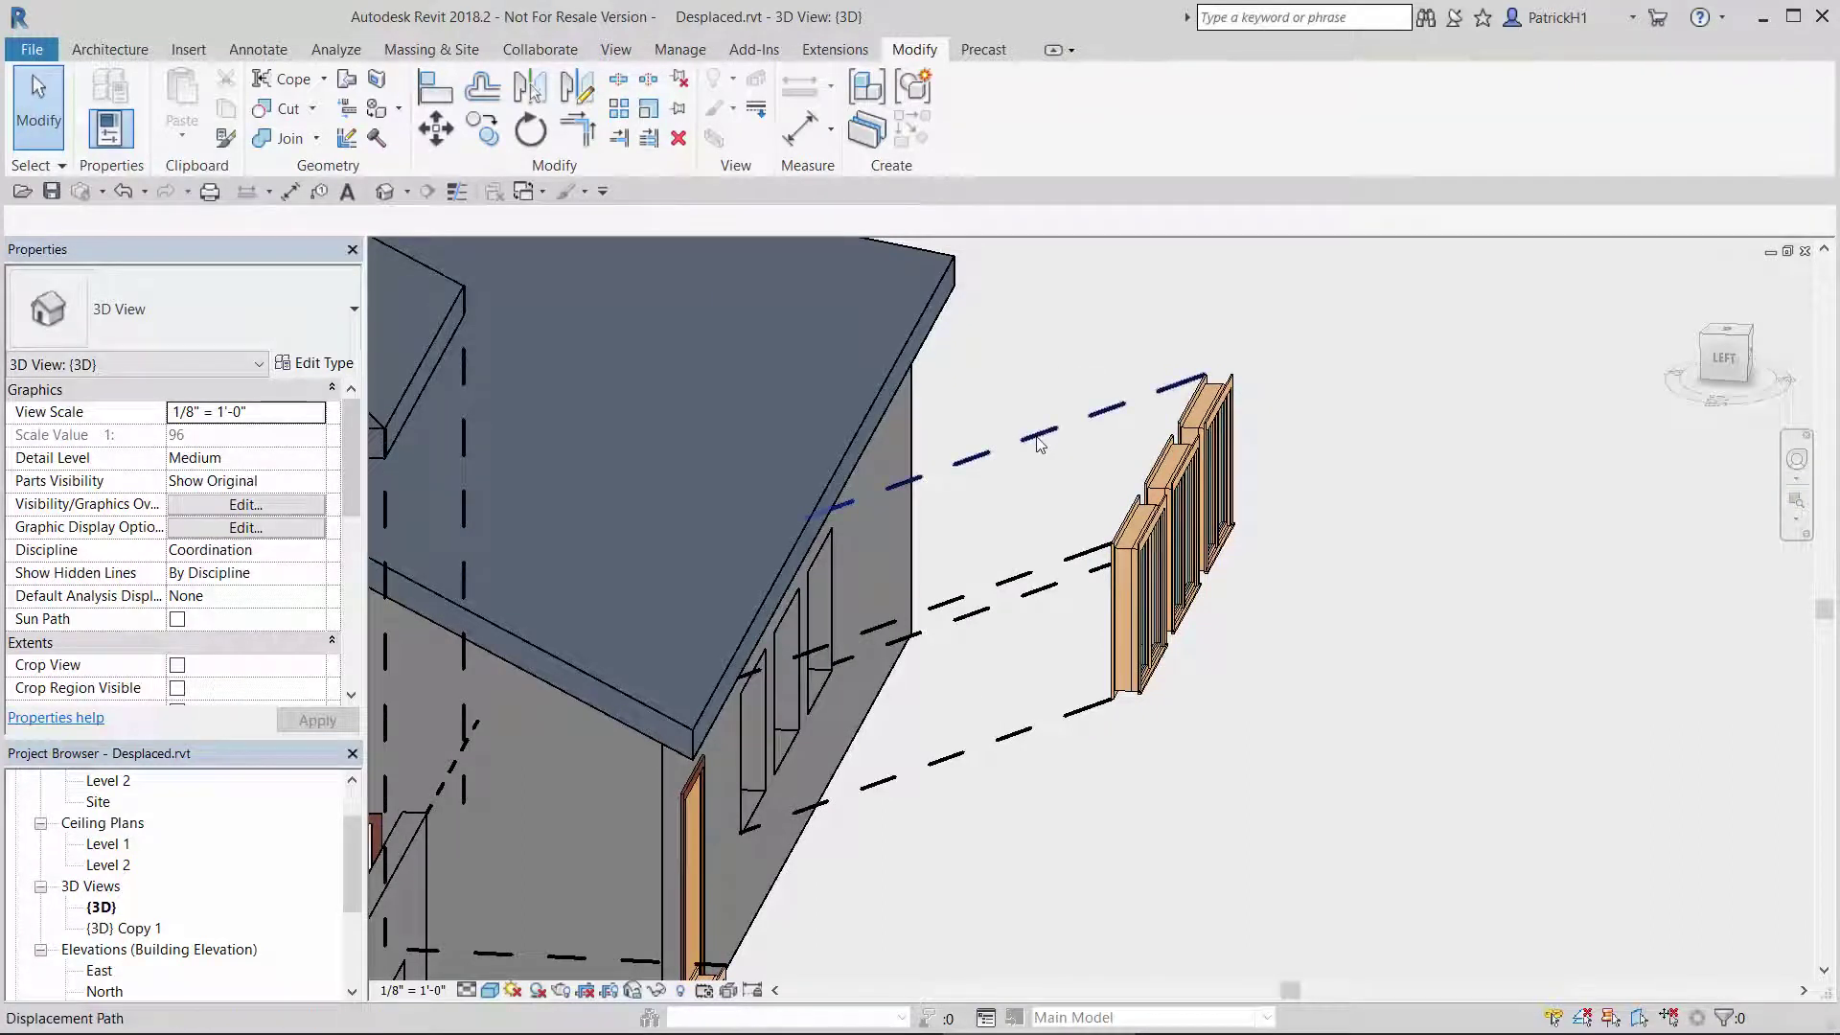
{"action": "left_click", "coordinate": [1102, 417]}
{"action": "left_click_drag", "start_coordinate": [1058, 370], "coordinate": [964, 809]}
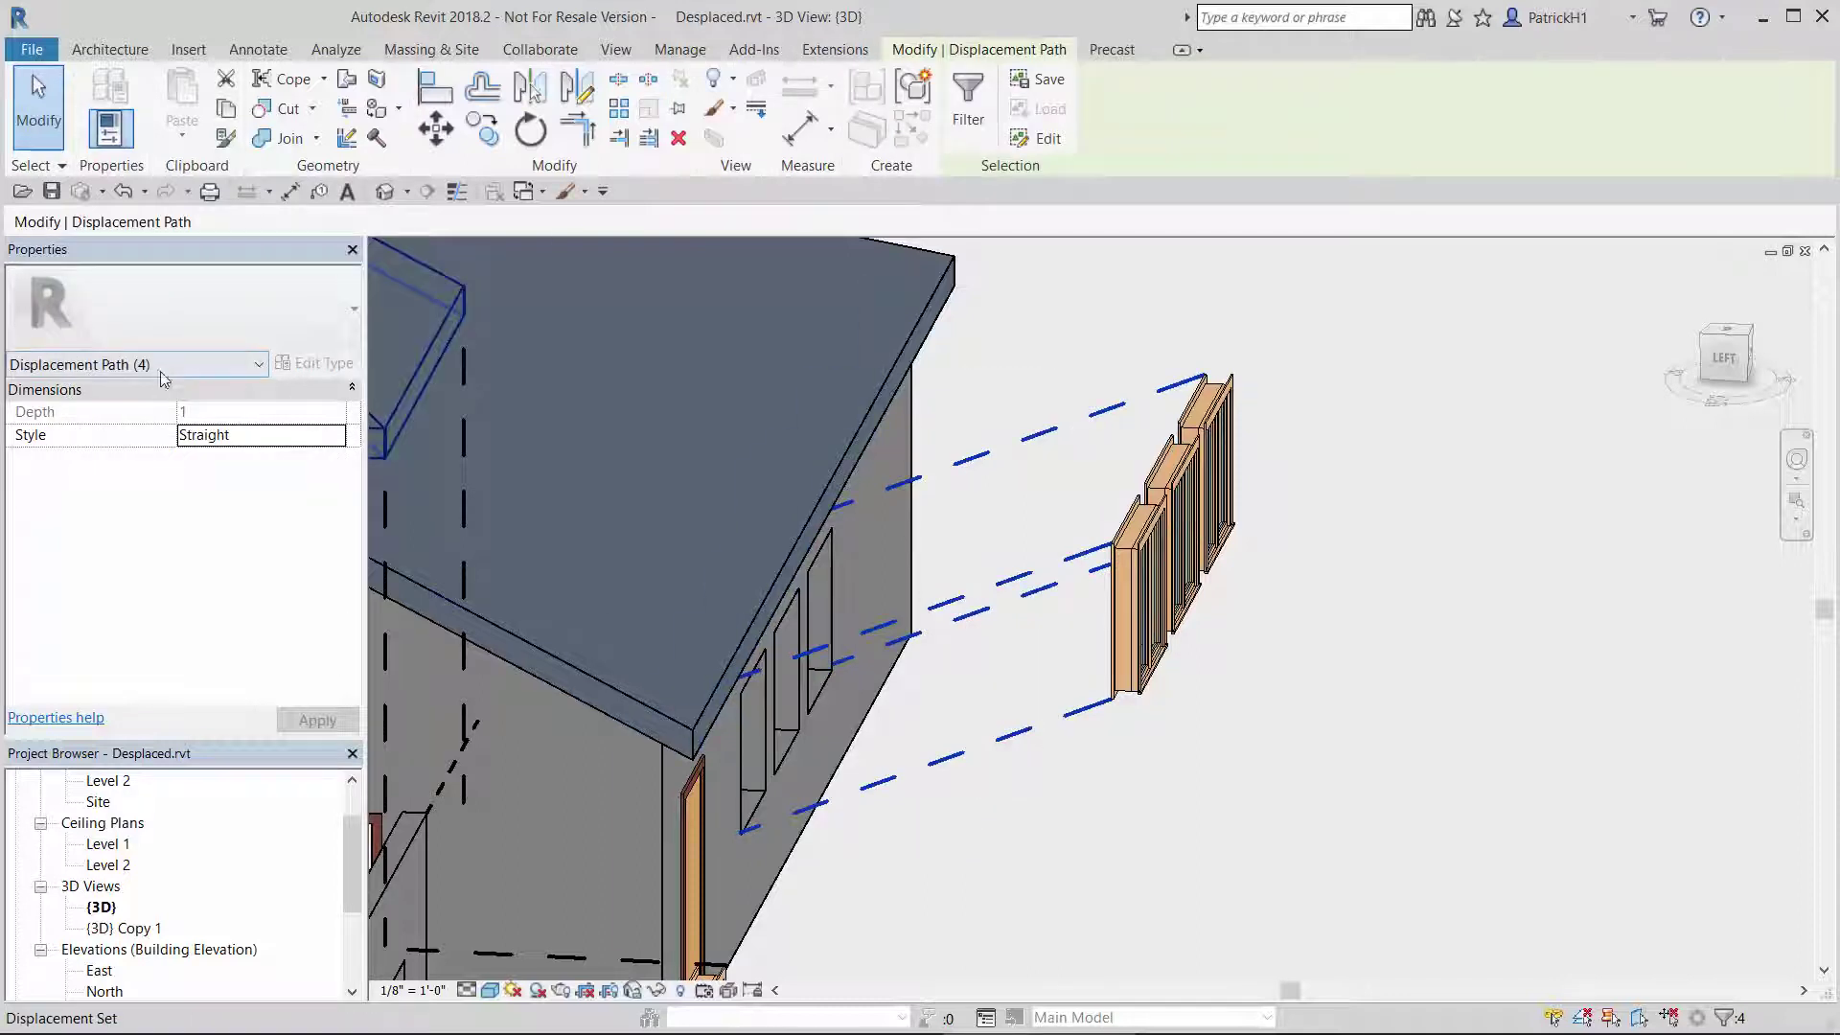
{"action": "left_click", "coordinate": [256, 436]}
{"action": "left_click", "coordinate": [220, 476]}
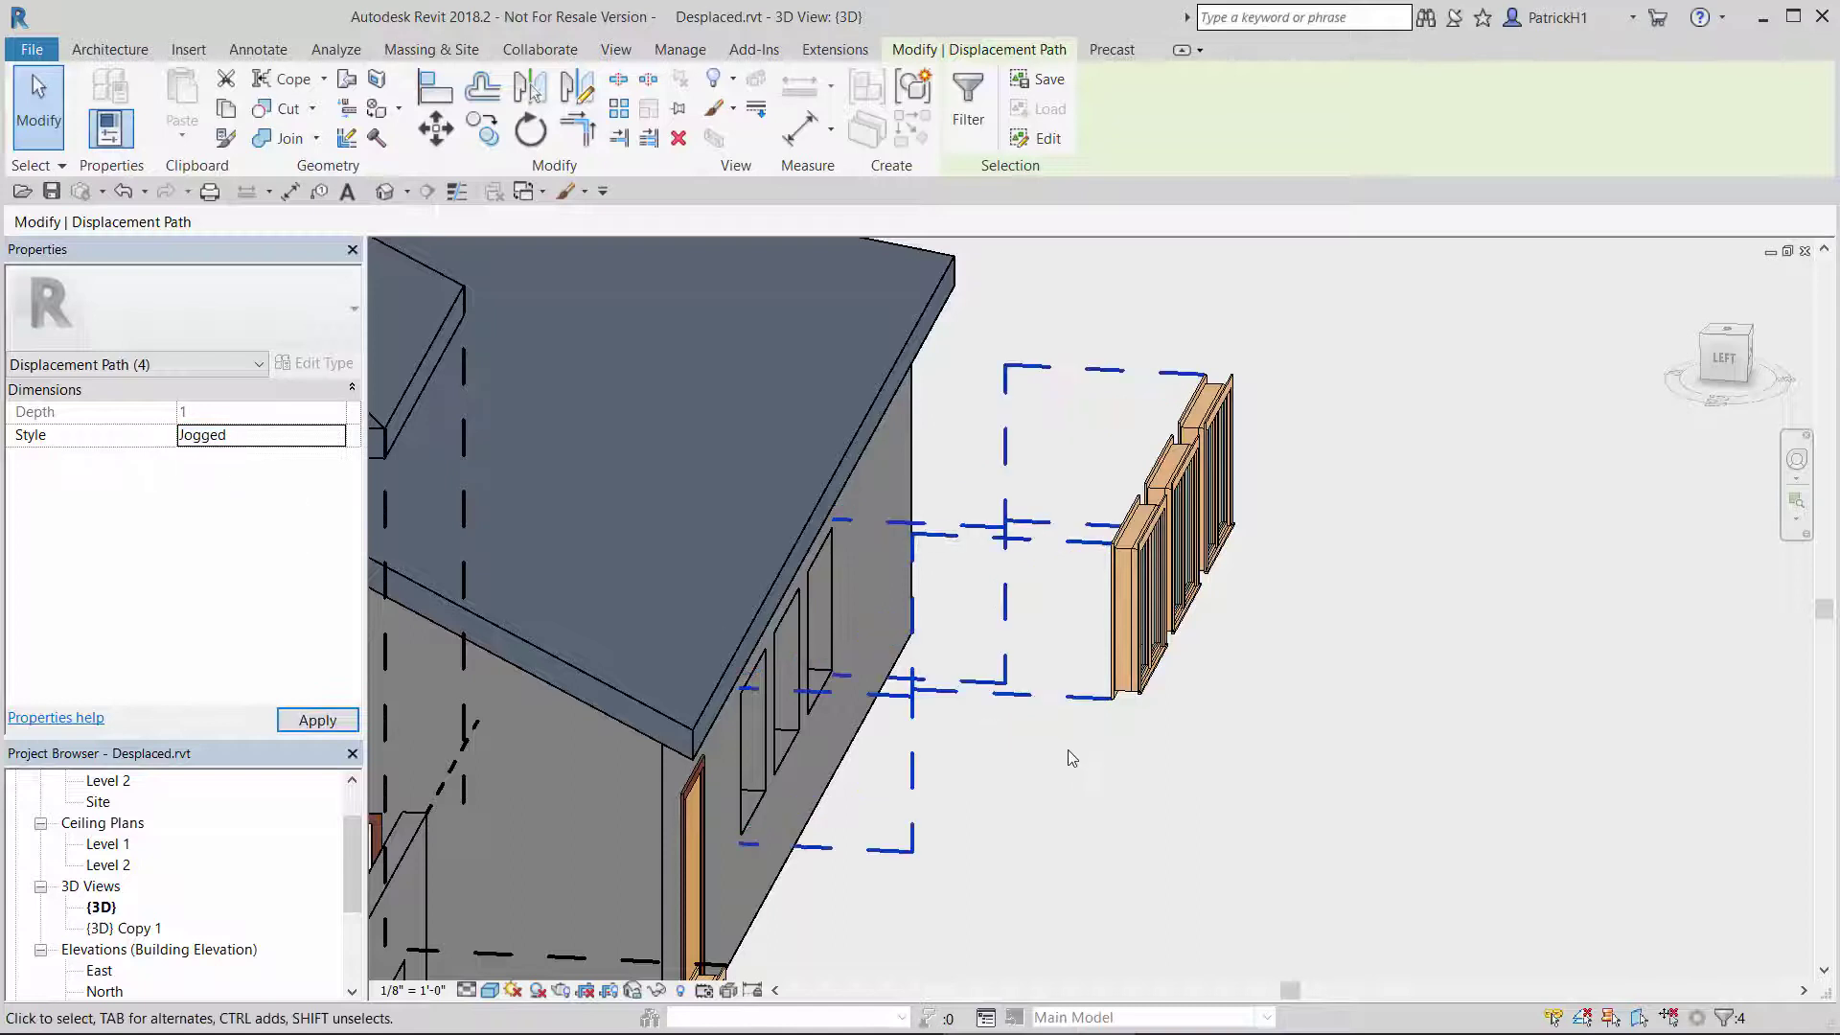
{"action": "left_click", "coordinate": [1088, 787]}
{"action": "mouse_move", "coordinate": [1314, 744]}
{"action": "middle_mouse_down", "text": "shift"}
{"action": "mouse_move", "coordinate": [1253, 801]}
{"action": "mouse_move", "coordinate": [1109, 813]}
{"action": "mouse_move", "coordinate": [1343, 815]}
{"action": "mouse_move", "coordinate": [1225, 818]}
{"action": "mouse_move", "coordinate": [1224, 748]}
{"action": "mouse_move", "coordinate": [1285, 748]}
{"action": "mouse_move", "coordinate": [1264, 648]}
{"action": "middle_mouse_up", "text": "shift"}
{"action": "scroll", "coordinate": [1204, 796], "scroll_direction": "down", "scroll_amount": 2}
{"action": "scroll", "coordinate": [1227, 799], "scroll_direction": "down", "scroll_amount": 2}
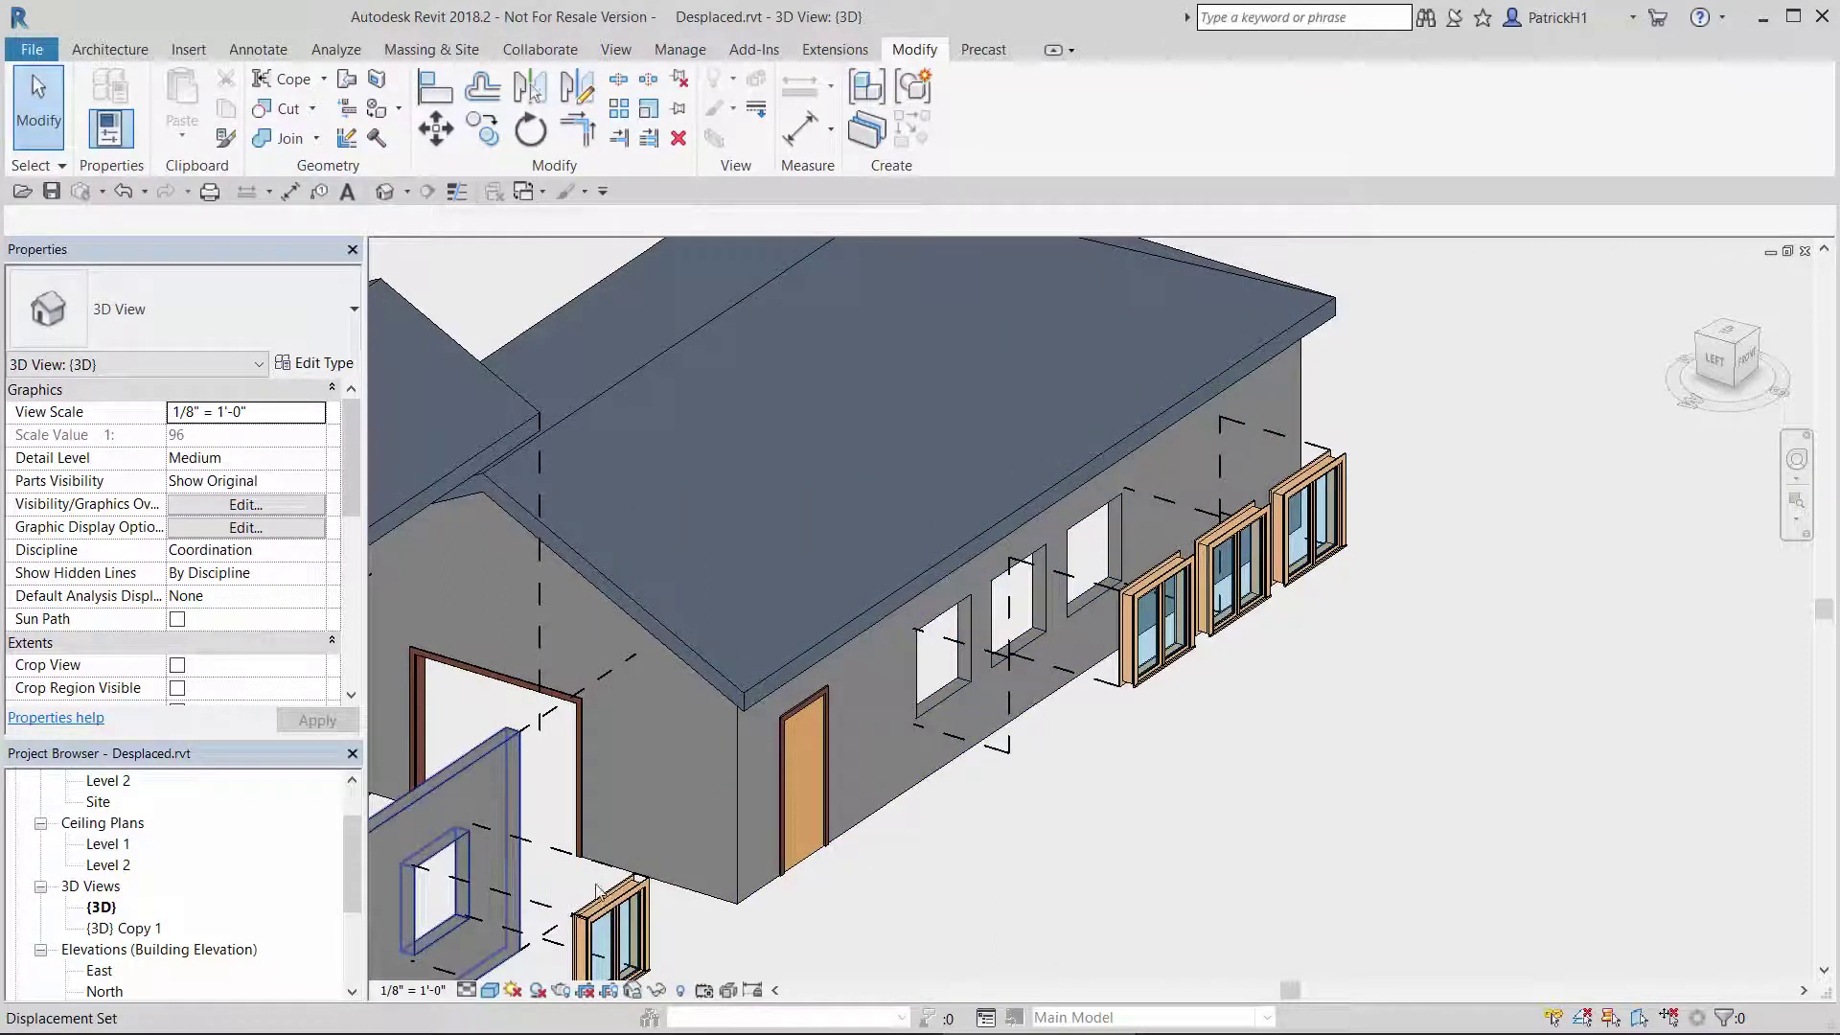
Displace the middle window again, about 7'6" farther out and 2'4" higher.
{"action": "mouse_move", "coordinate": [596, 889]}
{"action": "middle_mouse_down"}
{"action": "mouse_move", "coordinate": [658, 843]}
{"action": "mouse_move", "coordinate": [845, 832]}
{"action": "middle_mouse_up"}
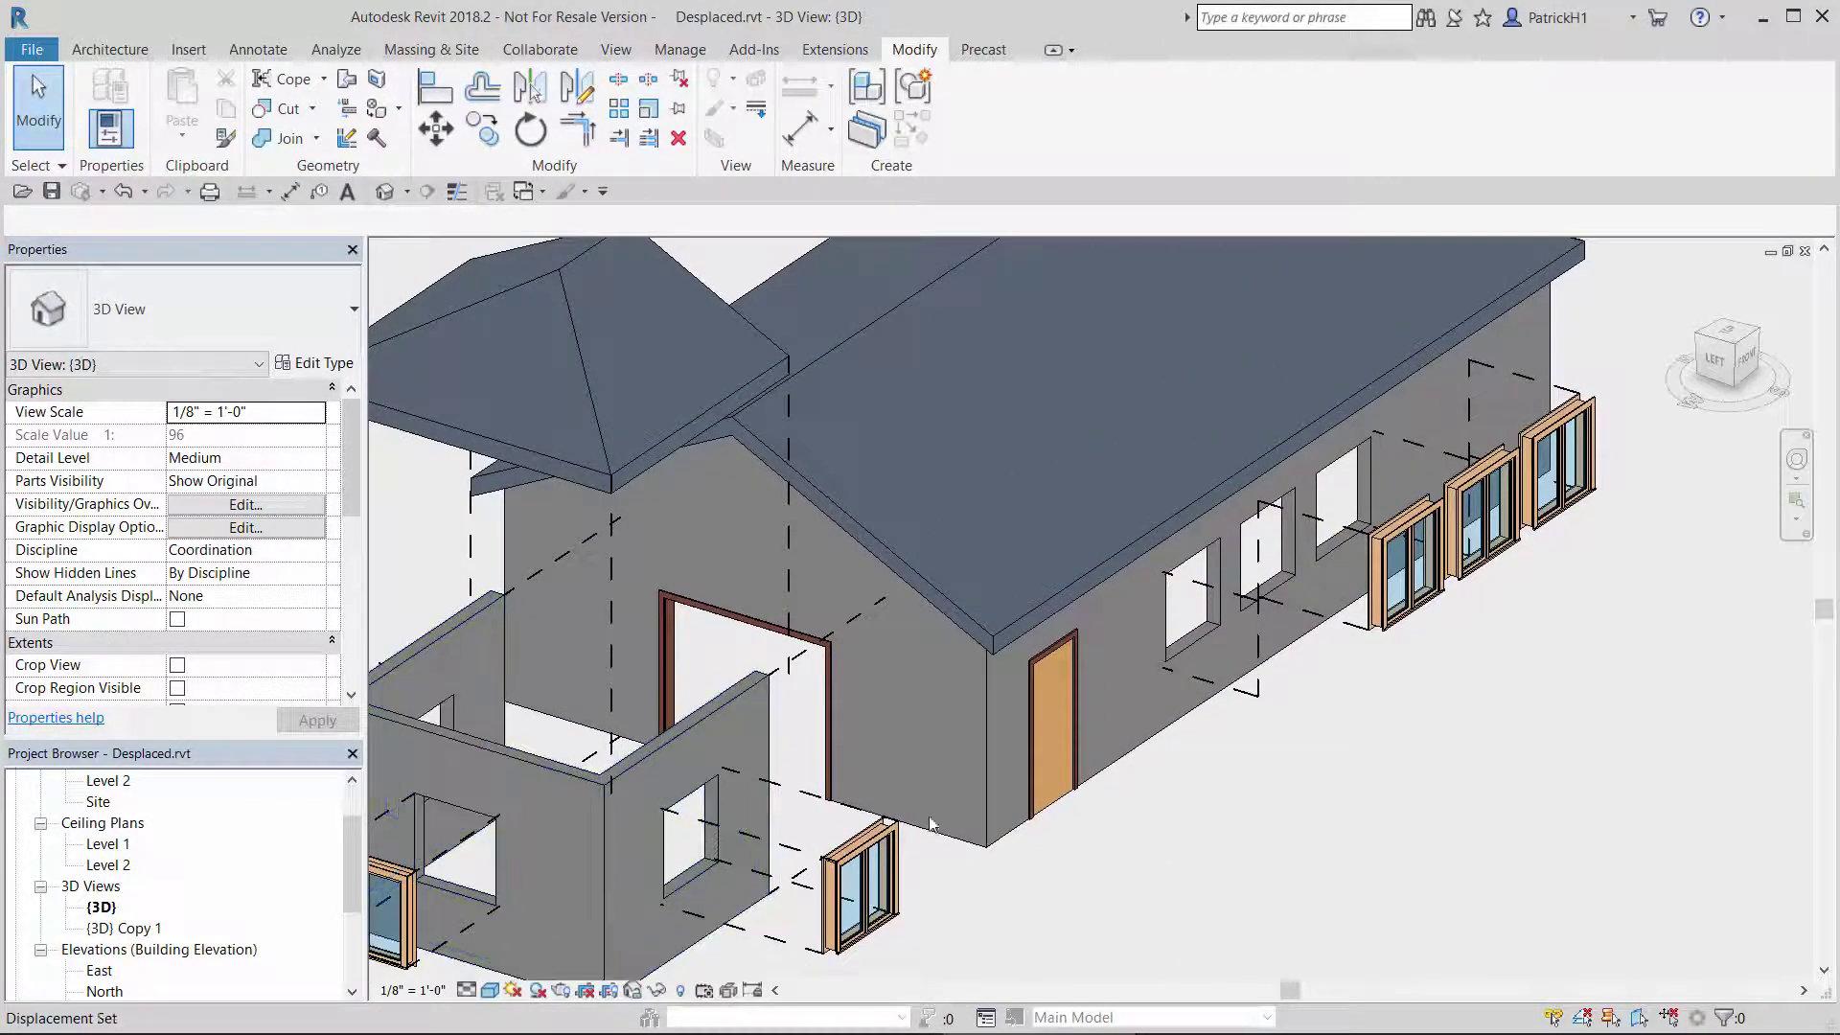
{"action": "mouse_move", "coordinate": [1400, 768]}
{"action": "middle_mouse_down"}
{"action": "mouse_move", "coordinate": [1088, 809]}
{"action": "mouse_move", "coordinate": [1020, 836]}
{"action": "middle_mouse_up"}
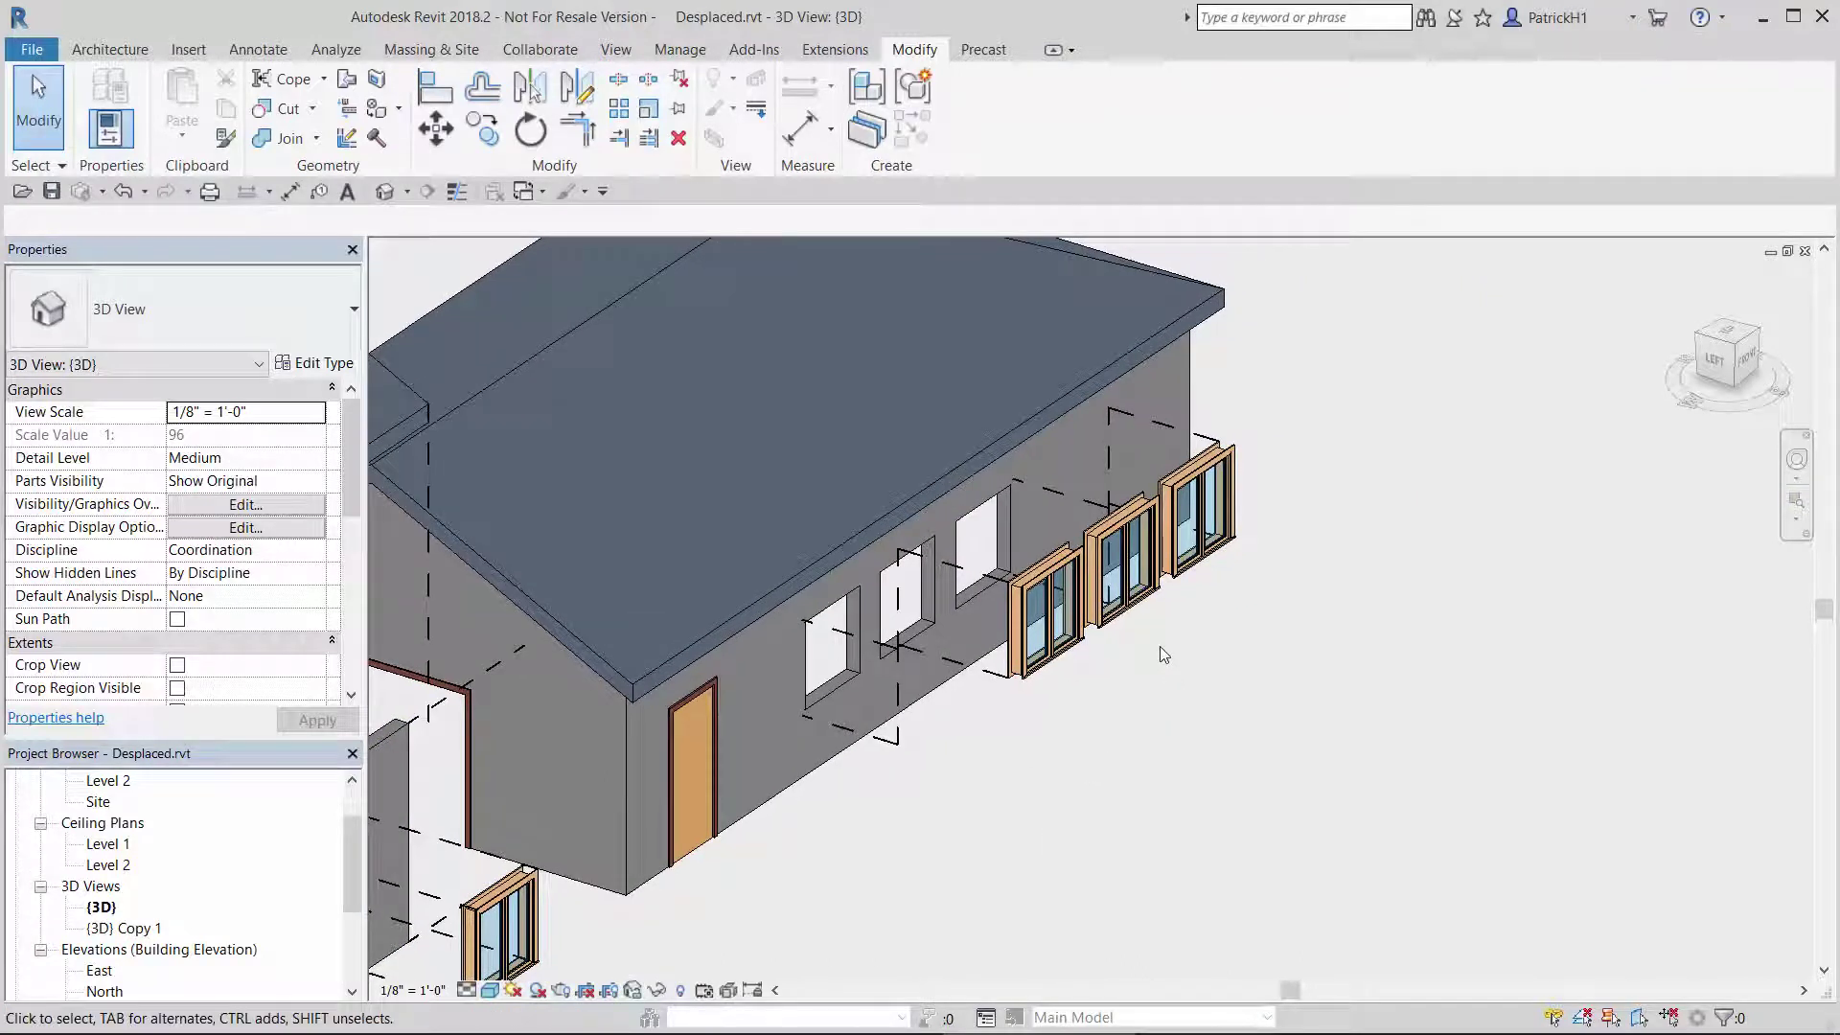
{"action": "left_click", "coordinate": [1141, 599]}
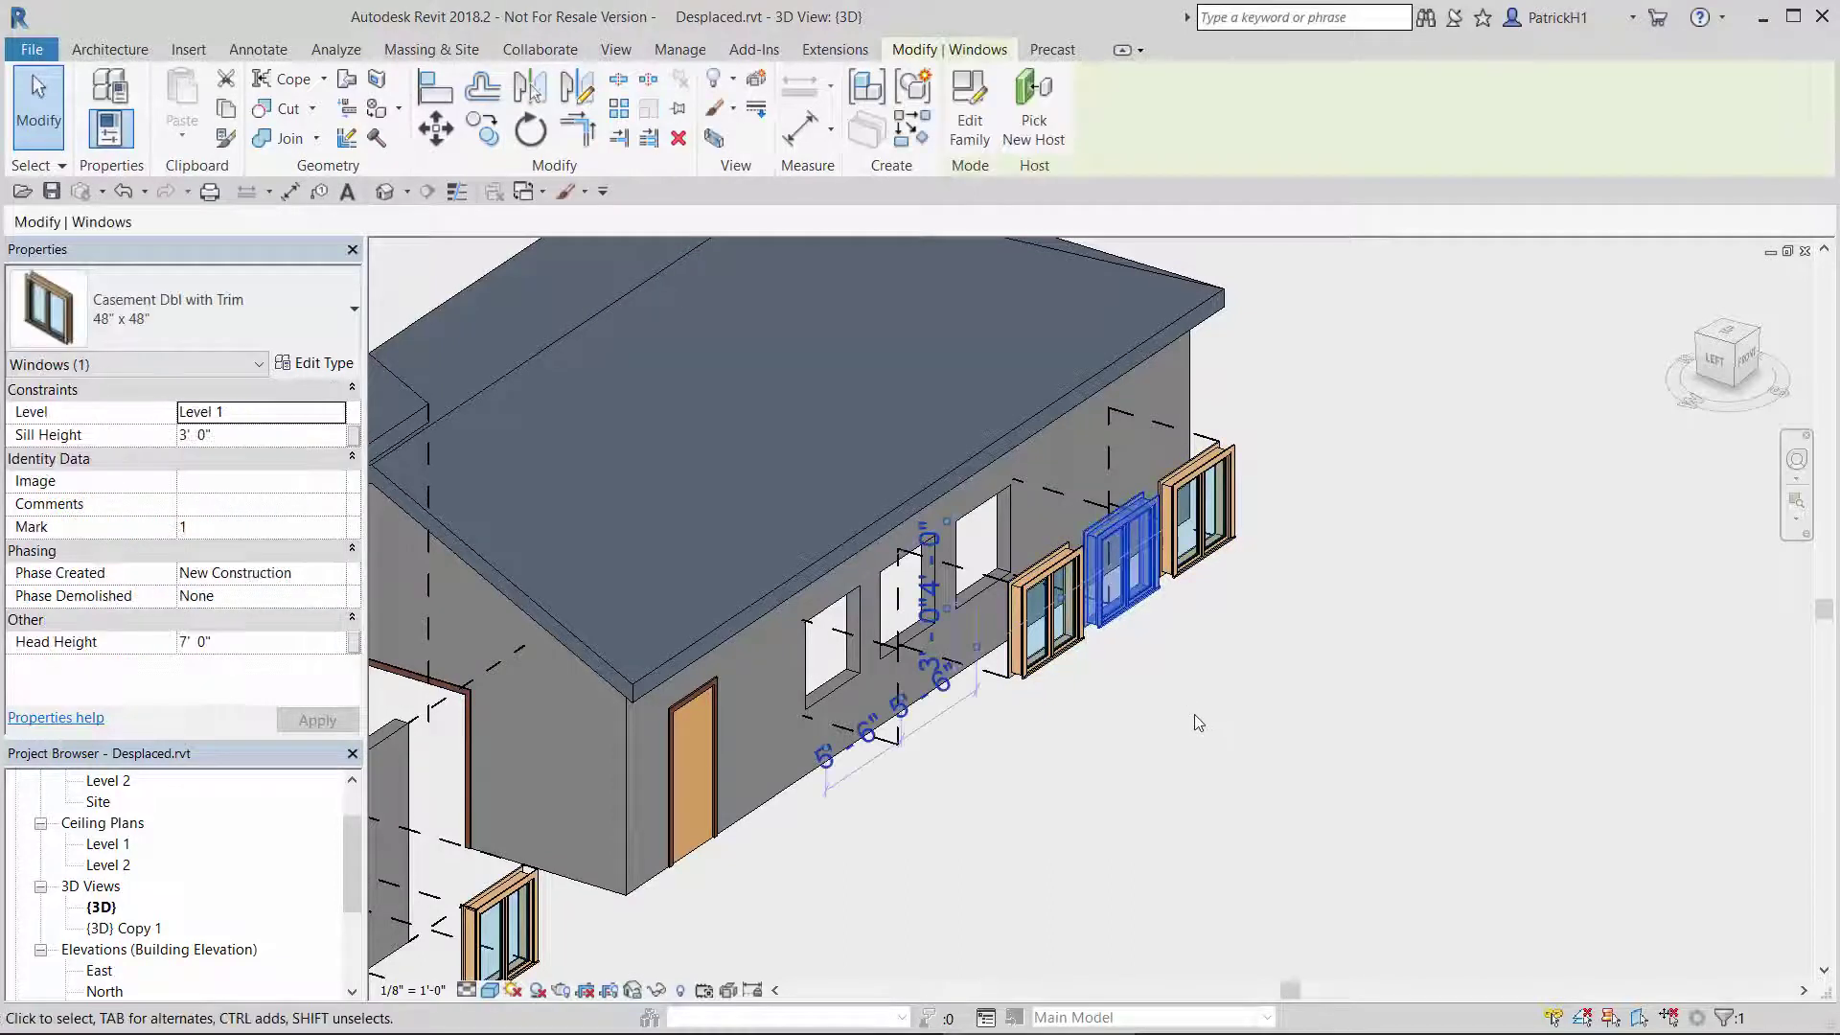
{"action": "left_click", "coordinate": [757, 84]}
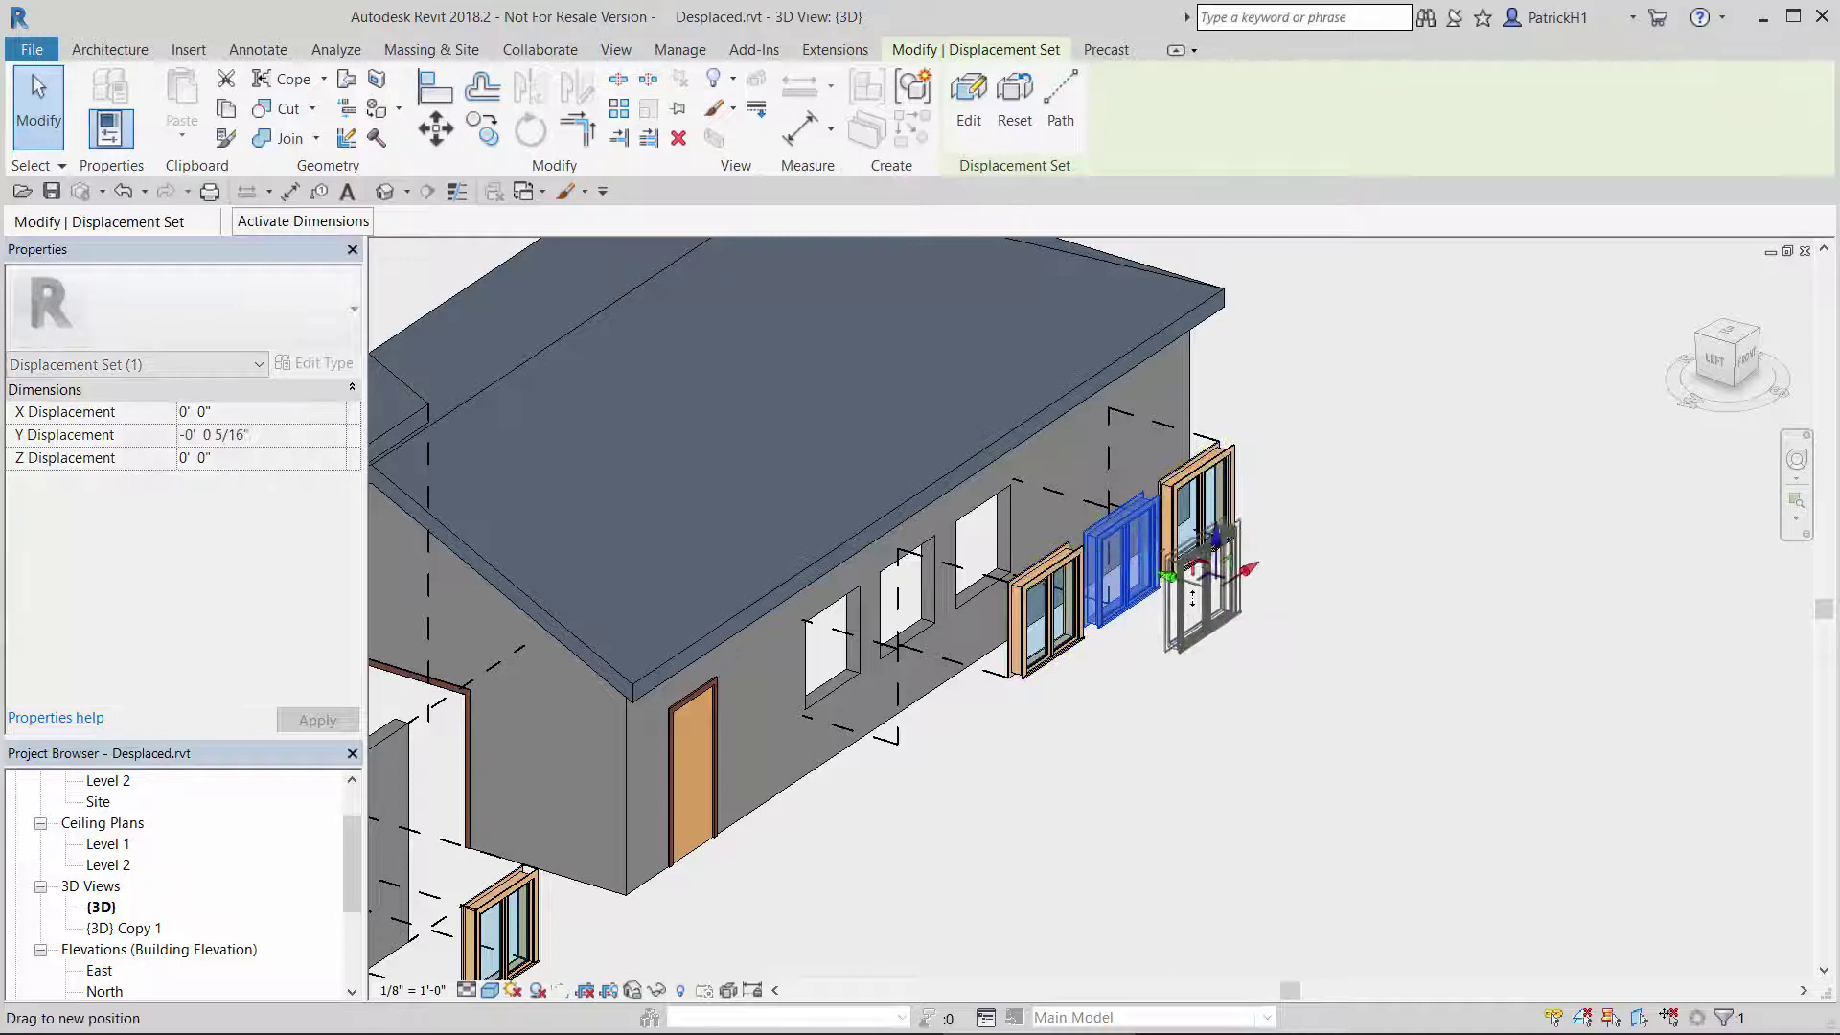
{"action": "left_click_drag", "start_coordinate": [1192, 596], "coordinate": [1279, 568]}
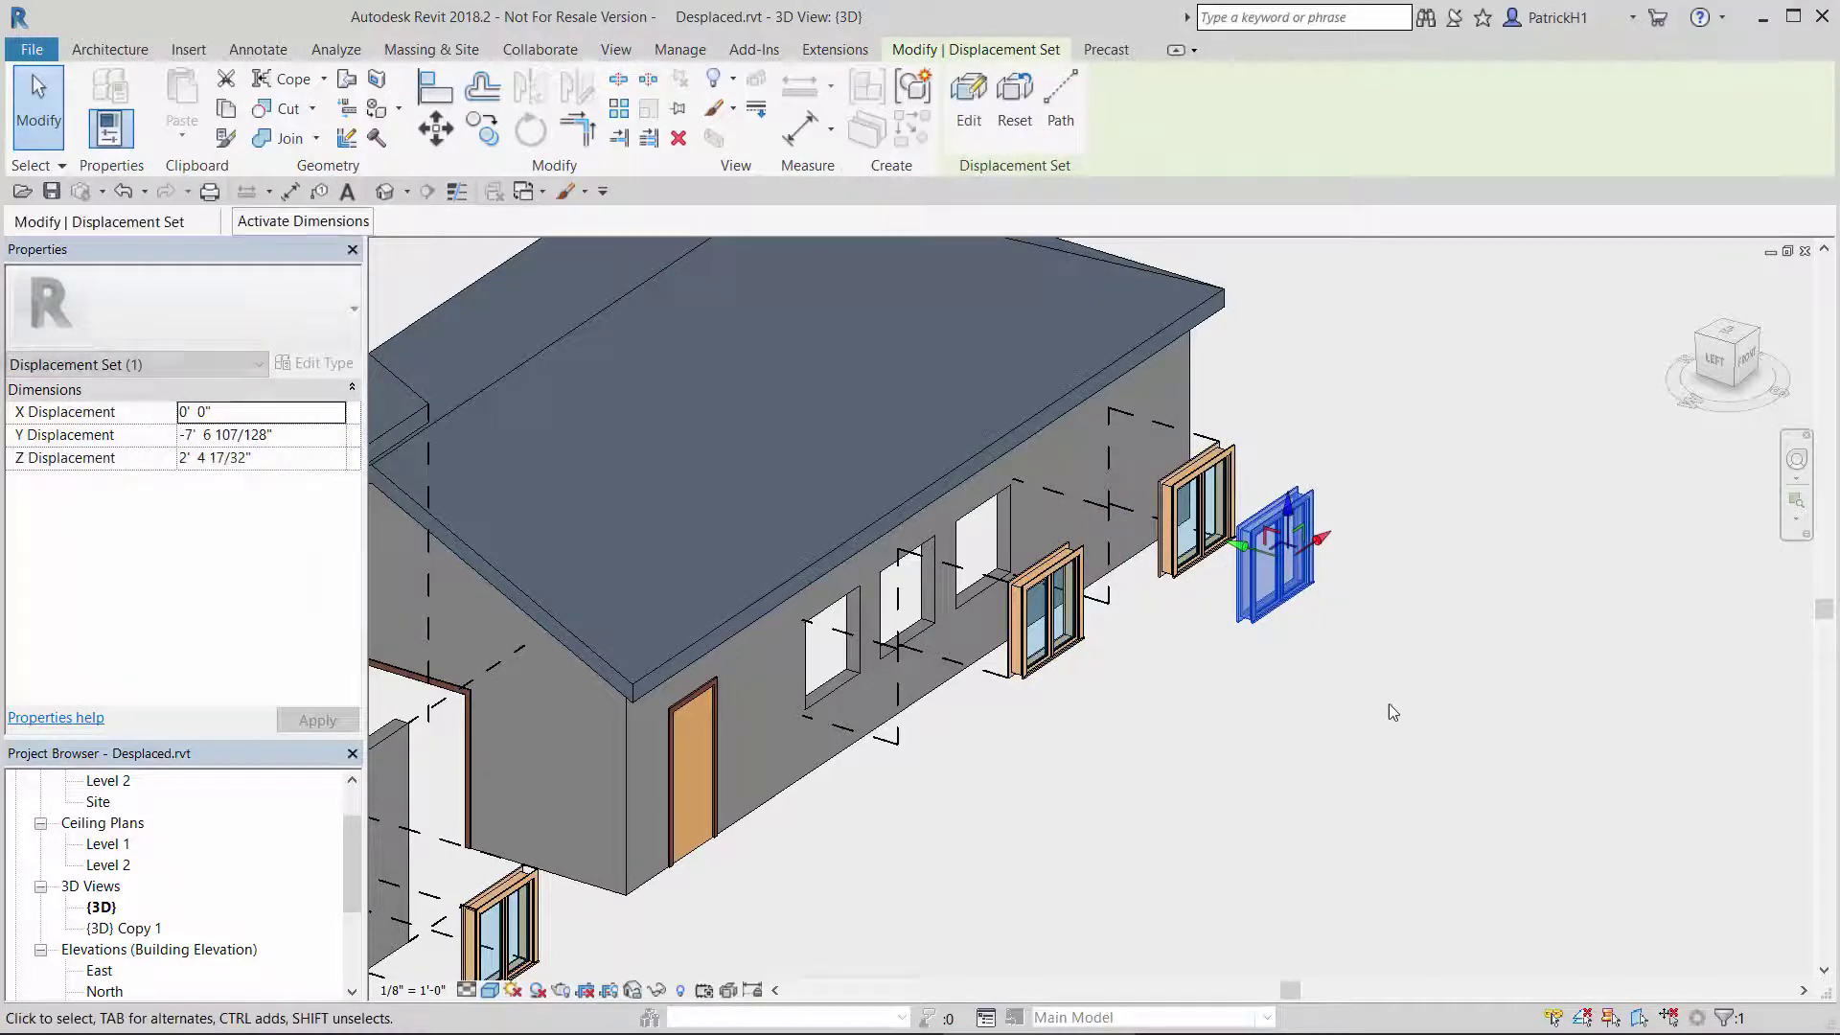
{"action": "left_click", "coordinate": [1428, 431]}
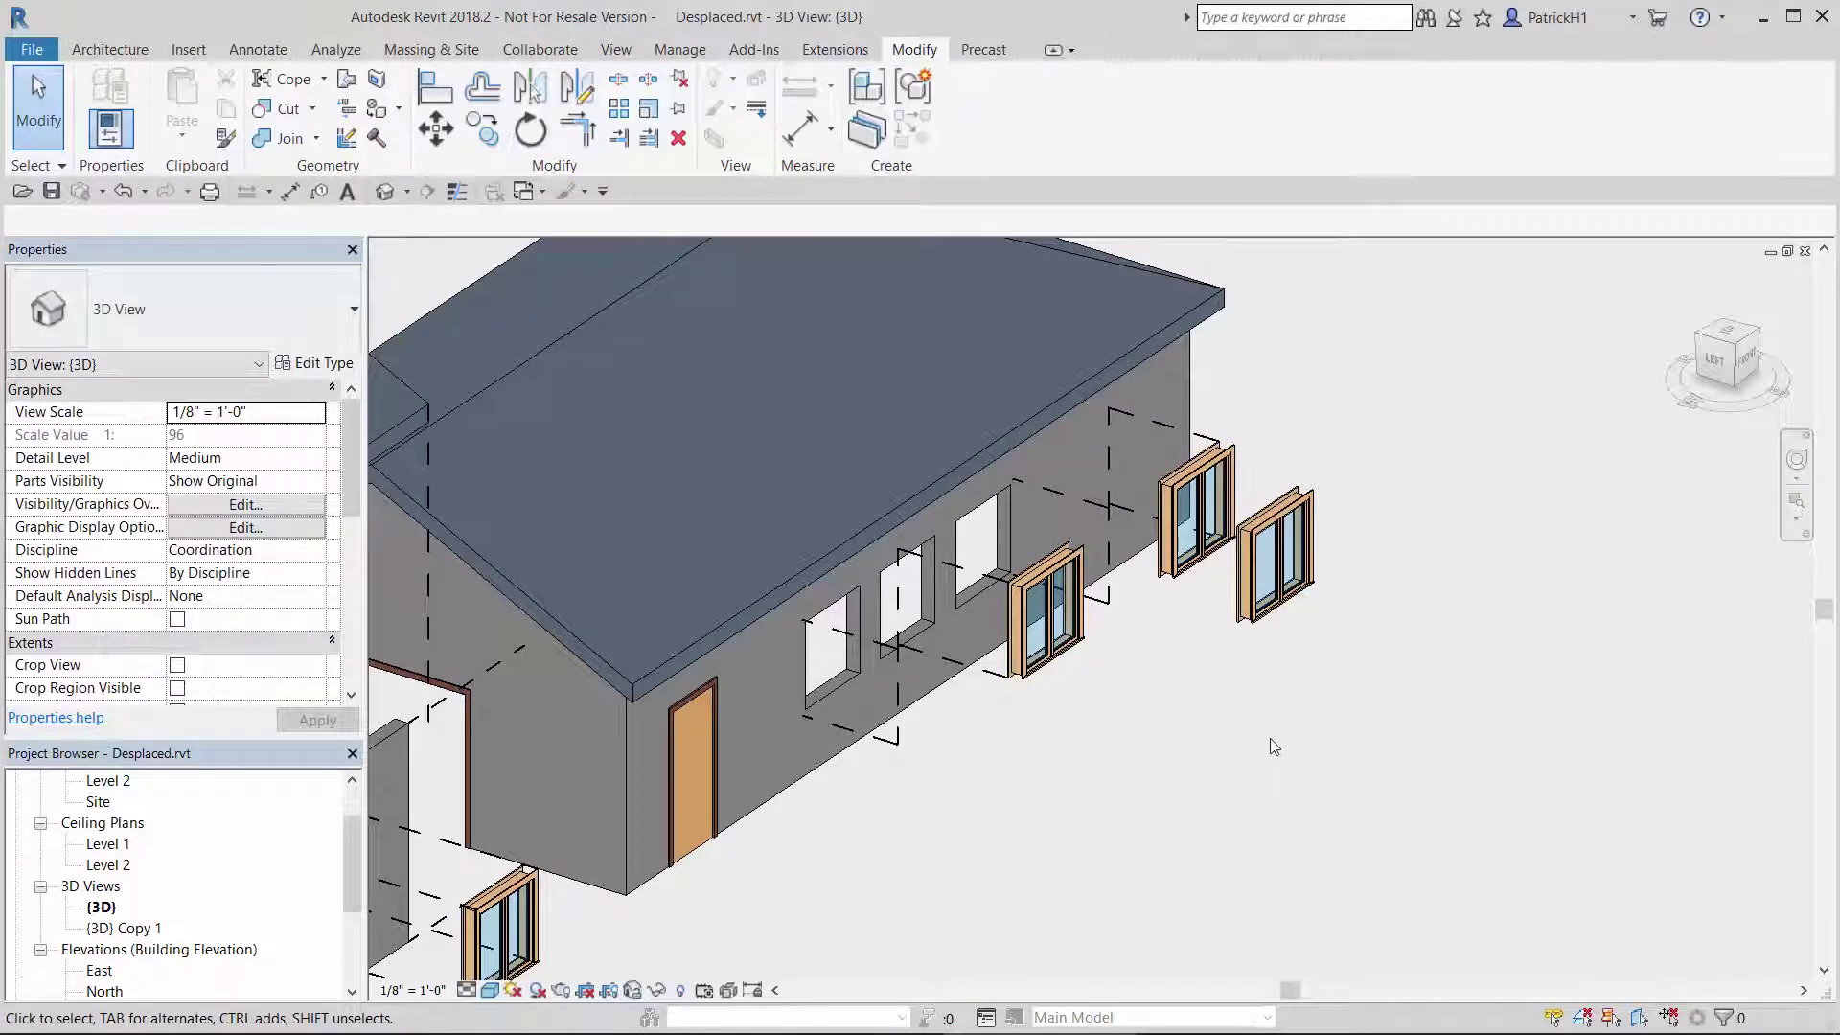
{"action": "mouse_move", "coordinate": [1272, 746]}
{"action": "middle_mouse_down"}
{"action": "mouse_move", "coordinate": [1331, 760]}
{"action": "mouse_move", "coordinate": [1307, 723]}
{"action": "mouse_move", "coordinate": [1362, 671]}
{"action": "middle_mouse_up"}
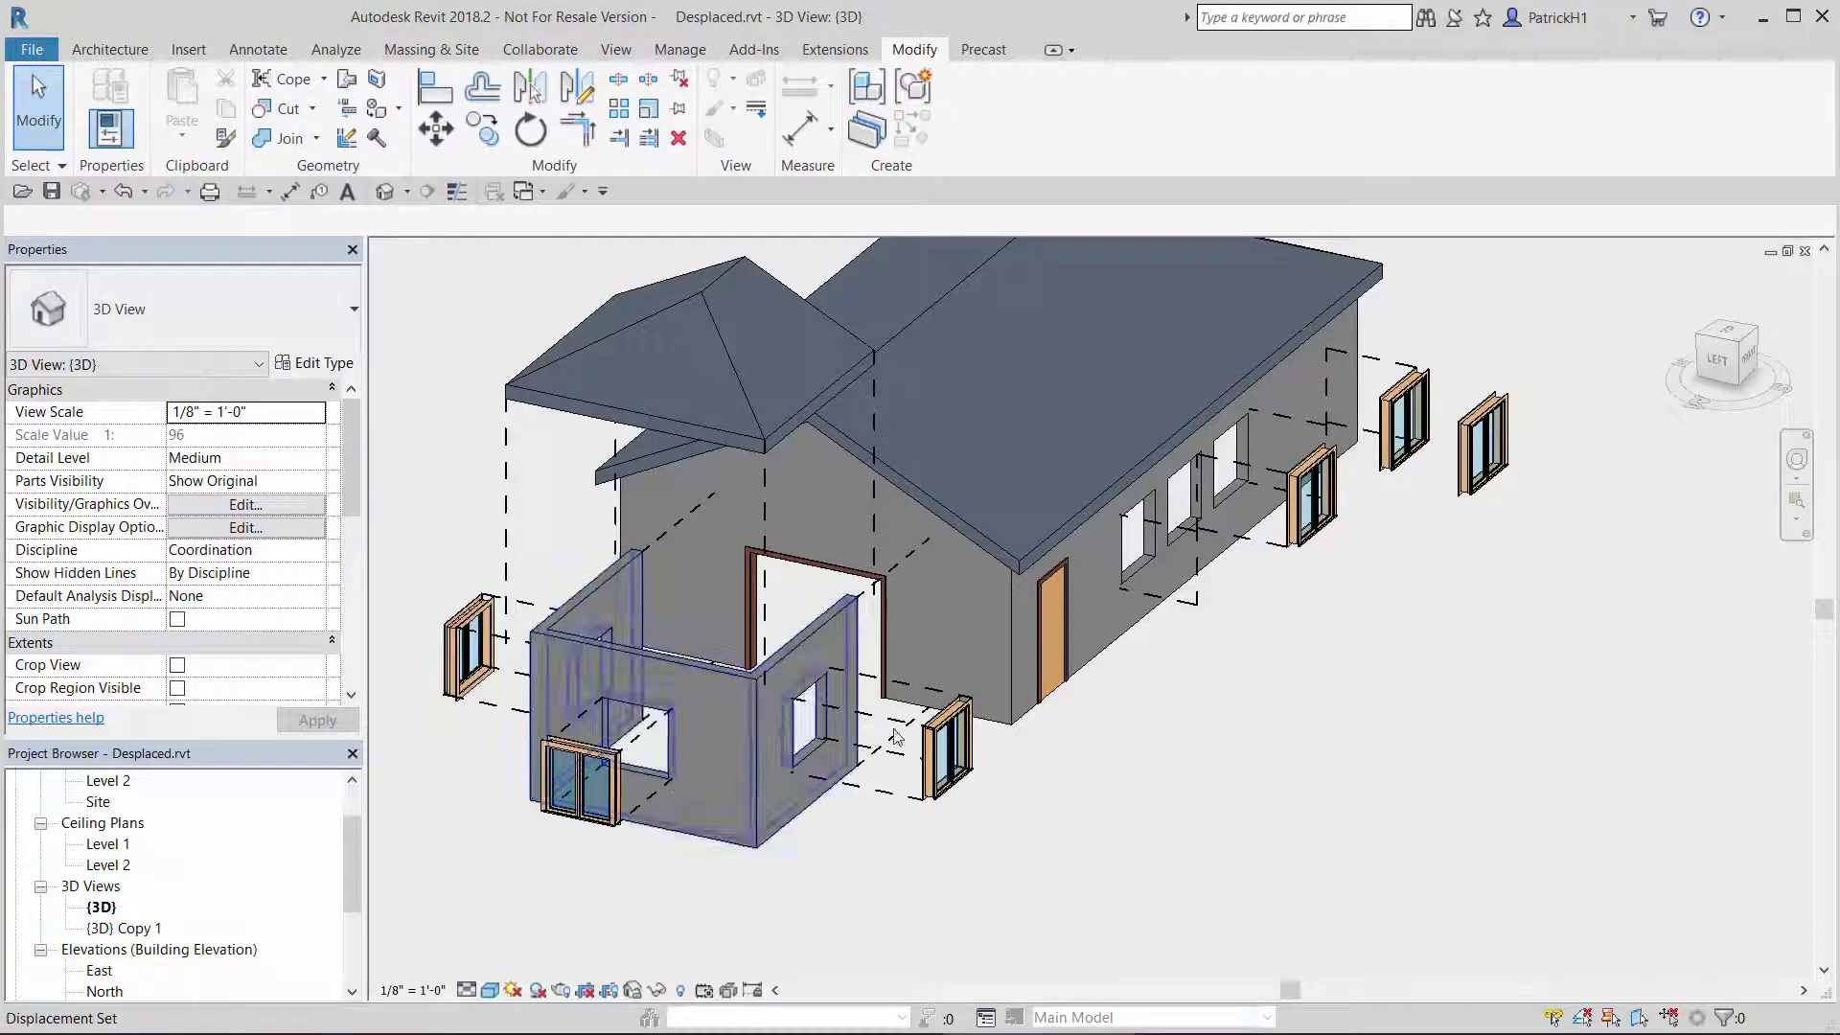
Add a dashed displacement path from the farther-out window back toward the others.
{"action": "middle_click_drag", "start_coordinate": [1443, 637], "coordinate": [1047, 781]}
{"action": "scroll", "coordinate": [1005, 694], "scroll_direction": "up", "scroll_amount": 2}
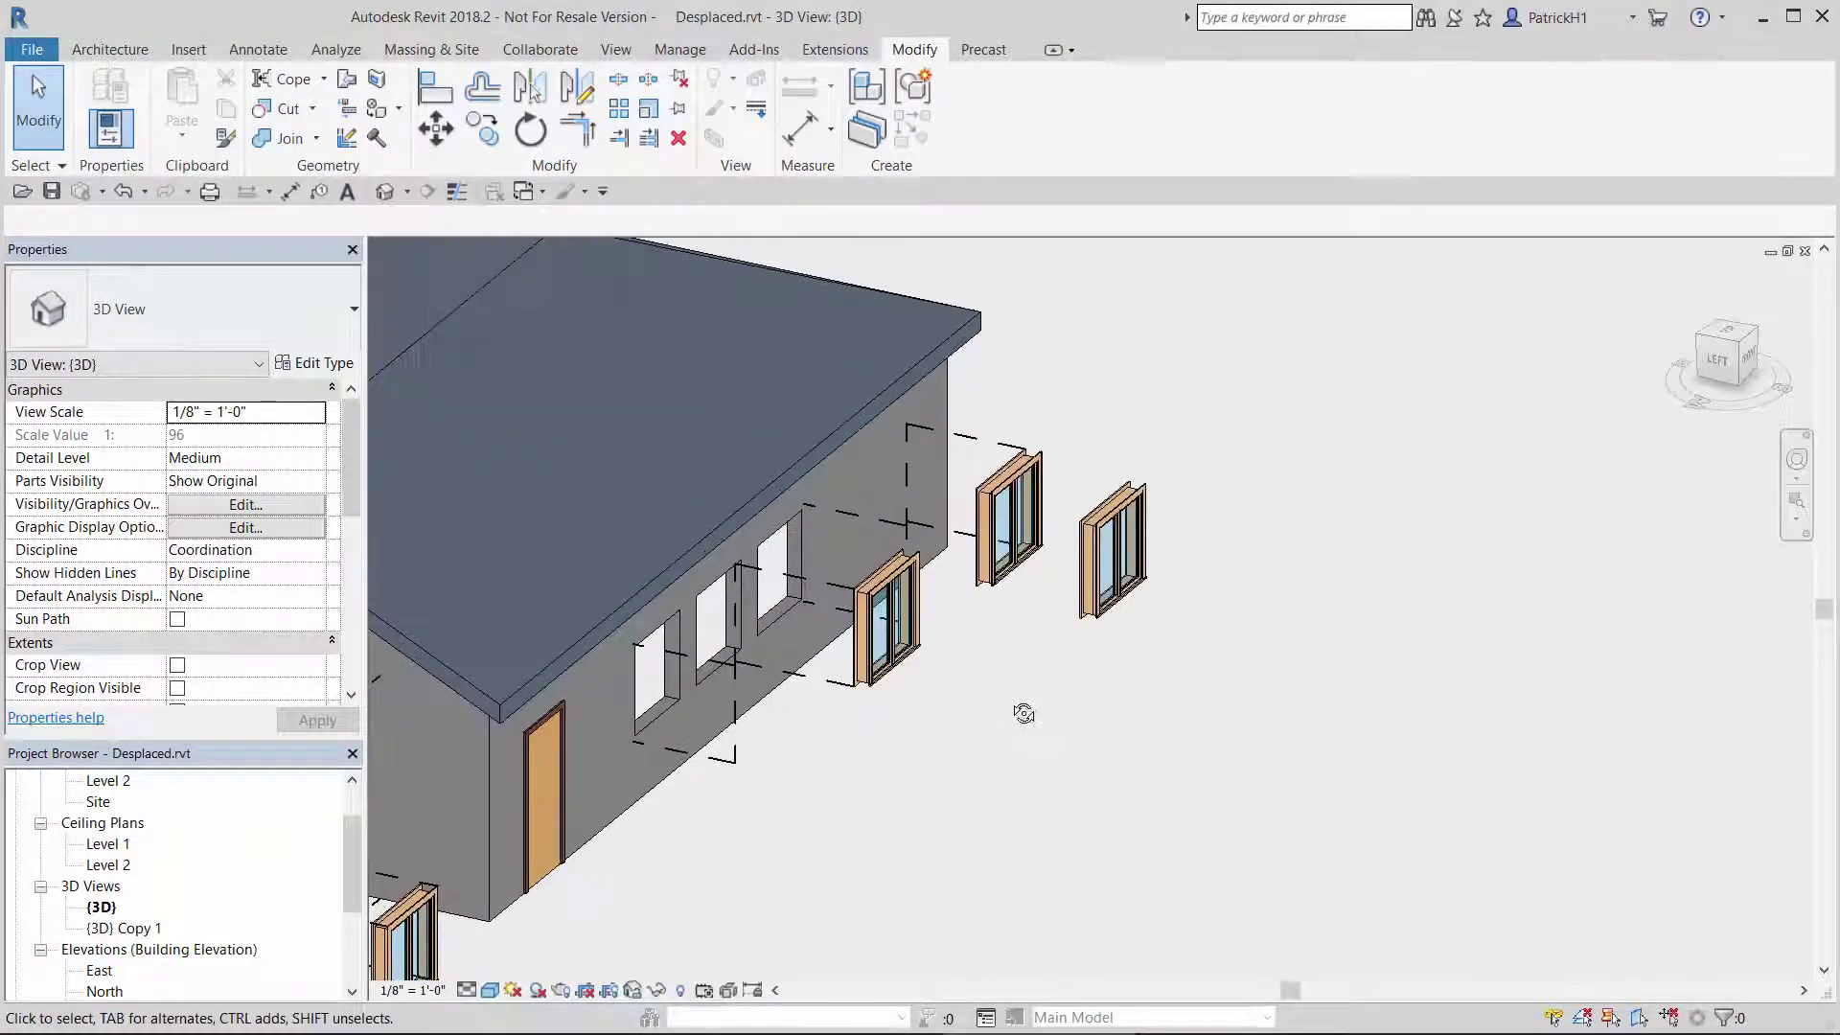
{"action": "middle_click_drag", "start_coordinate": [1024, 714], "coordinate": [1044, 686], "text": "shift"}
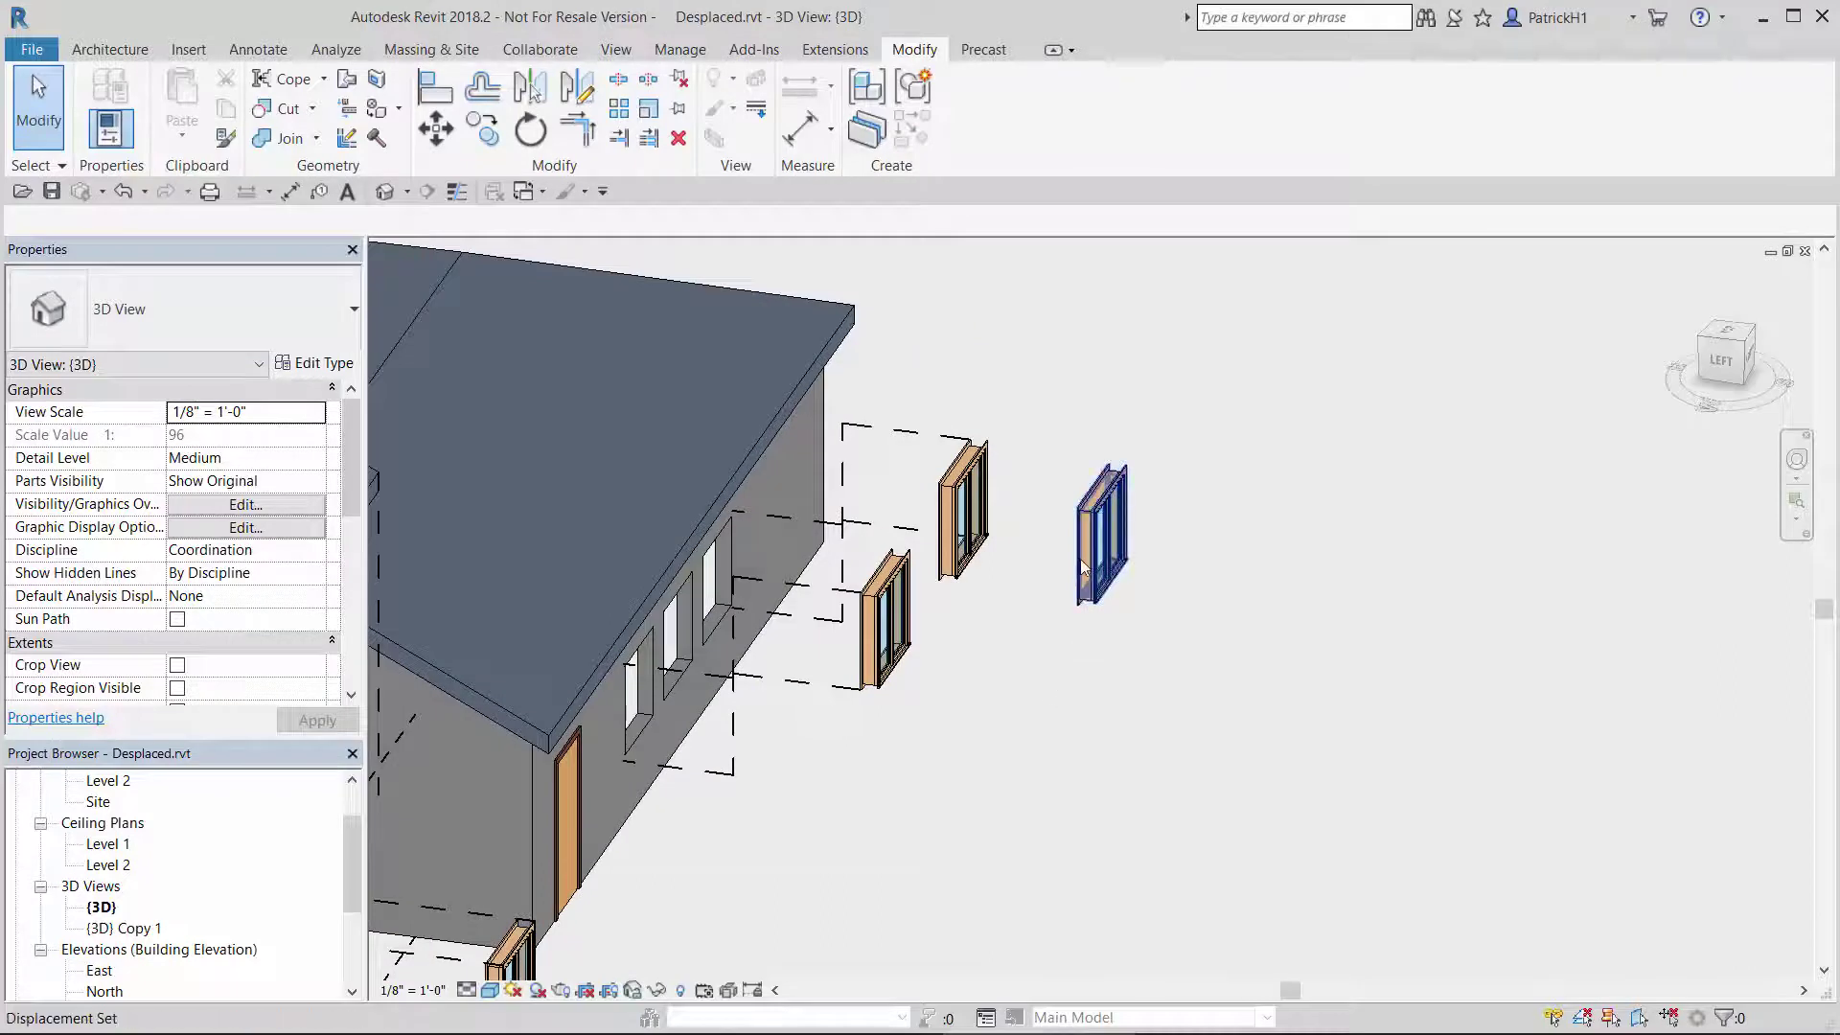
{"action": "left_click", "coordinate": [1079, 532]}
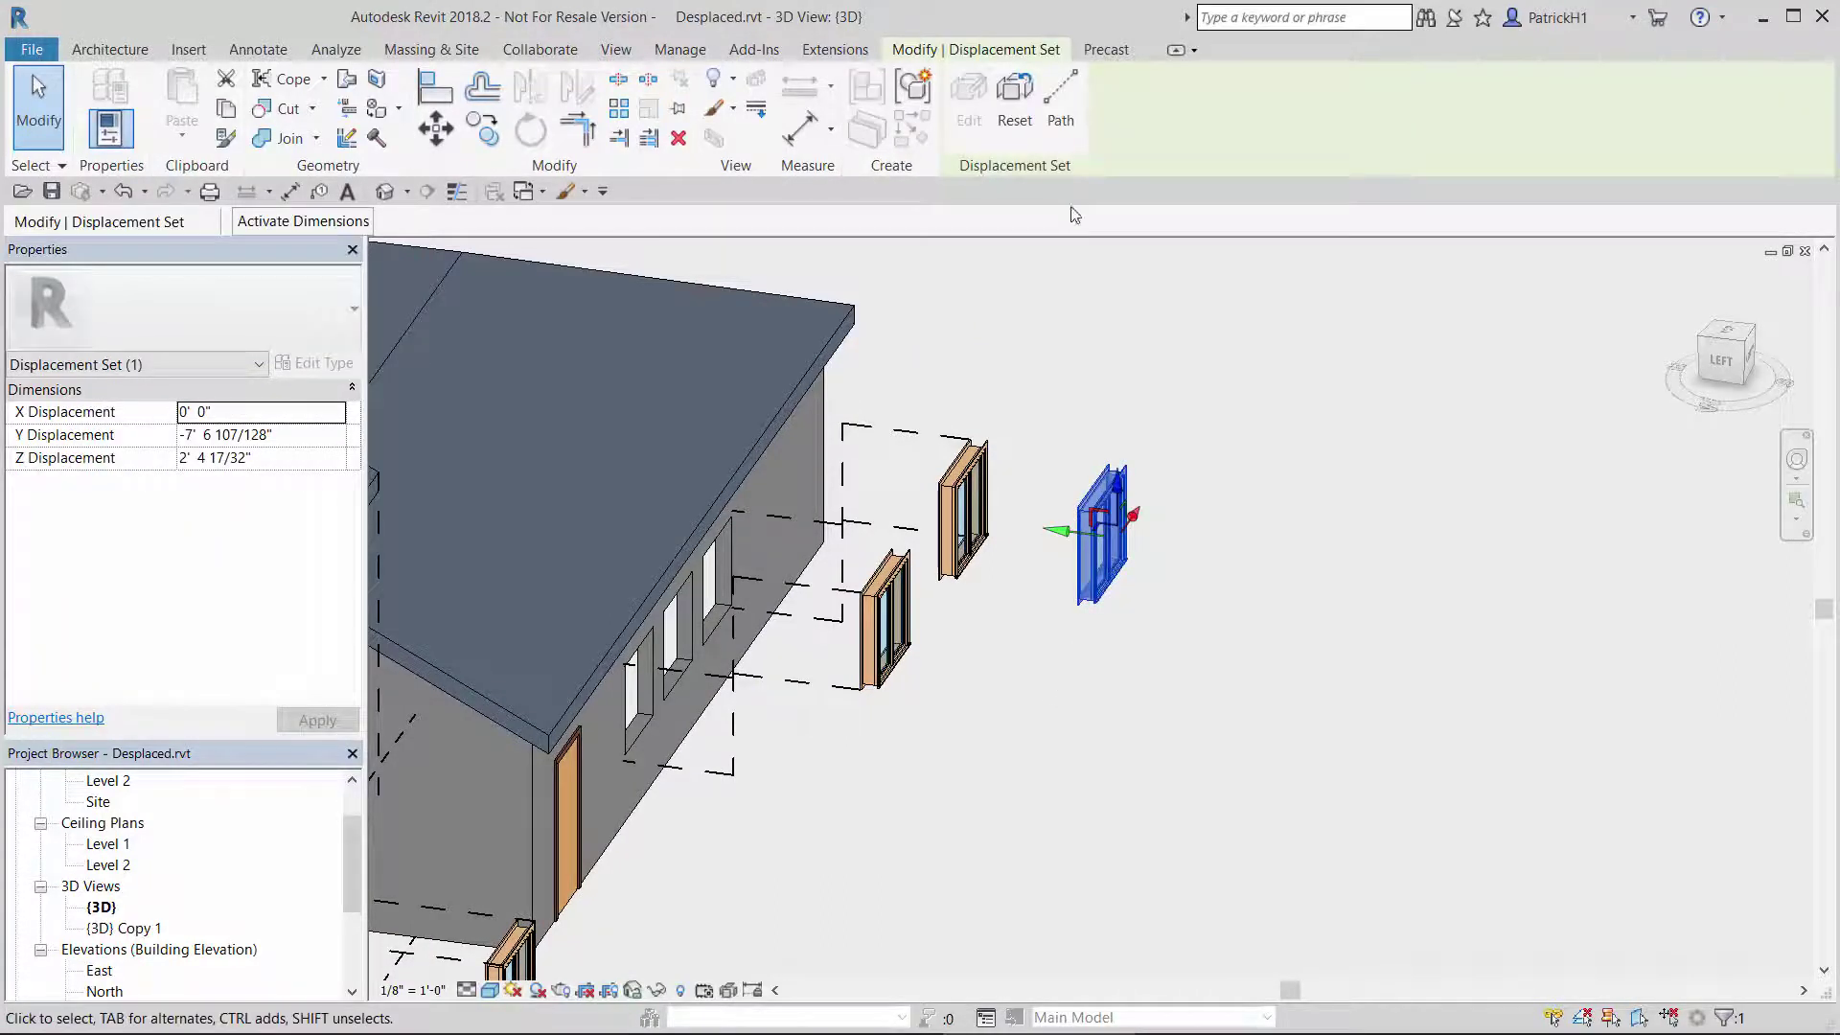
{"action": "left_click", "coordinate": [1060, 96]}
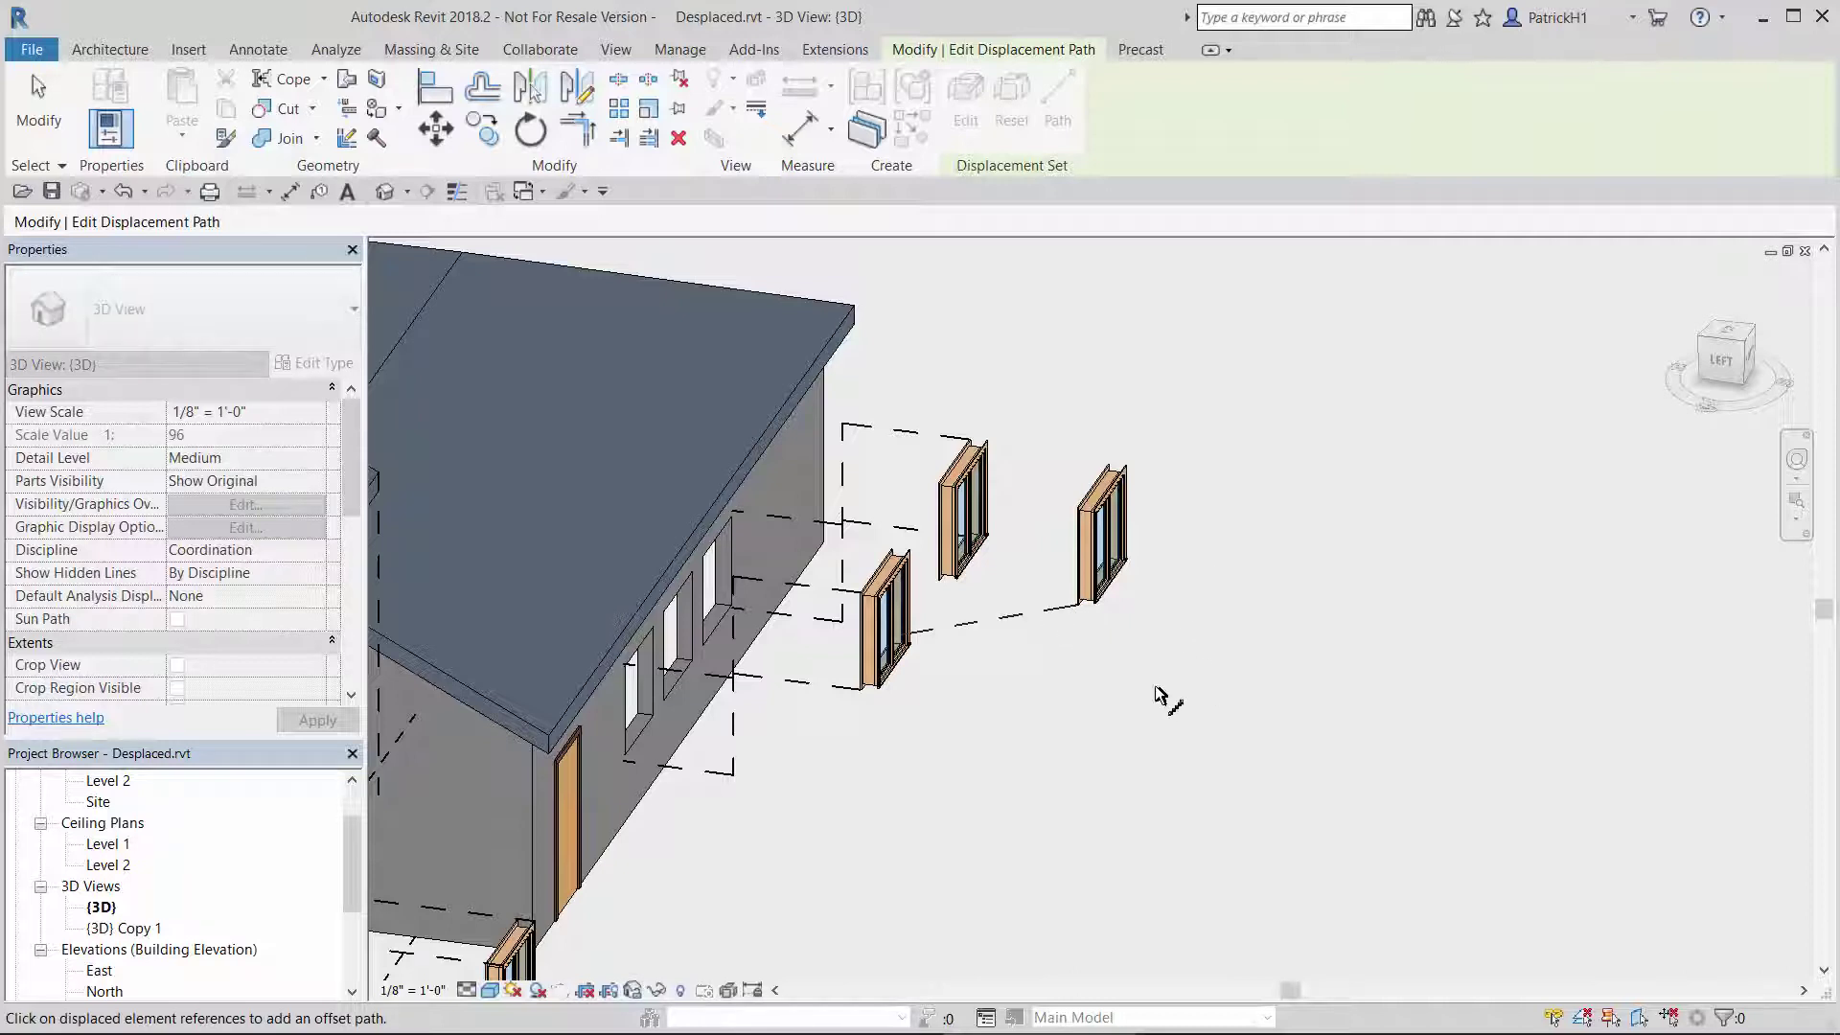
{"action": "key", "text": "Escape"}
{"action": "key", "text": "Escape"}
{"action": "mouse_move", "coordinate": [1096, 701]}
{"action": "middle_mouse_down", "text": "shift"}
{"action": "mouse_move", "coordinate": [1081, 716]}
{"action": "mouse_move", "coordinate": [1016, 686]}
{"action": "middle_mouse_up", "text": "shift"}
{"action": "scroll", "coordinate": [1061, 683], "scroll_direction": "up", "scroll_amount": 1}
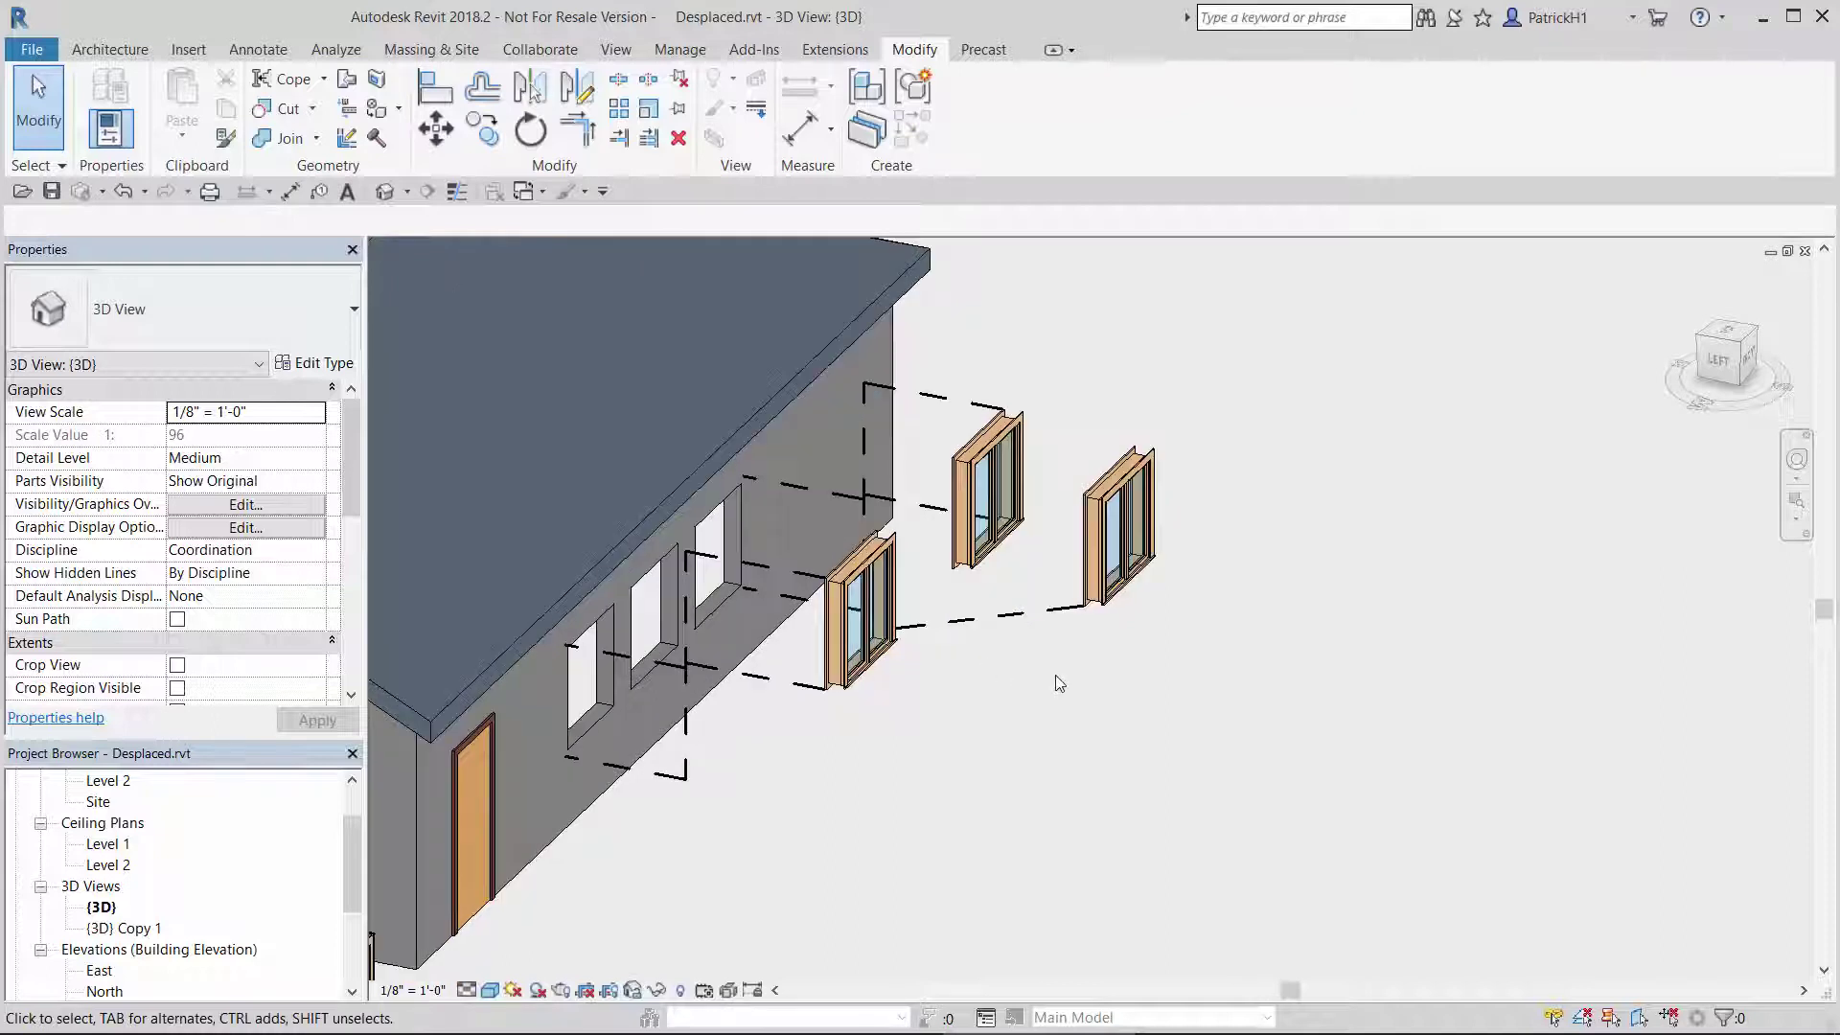
{"action": "scroll", "coordinate": [1061, 683], "scroll_direction": "up", "scroll_amount": 1}
Set the far window's displacement path to the Jogged style and orbit to check it.
{"action": "left_click", "coordinate": [1085, 524]}
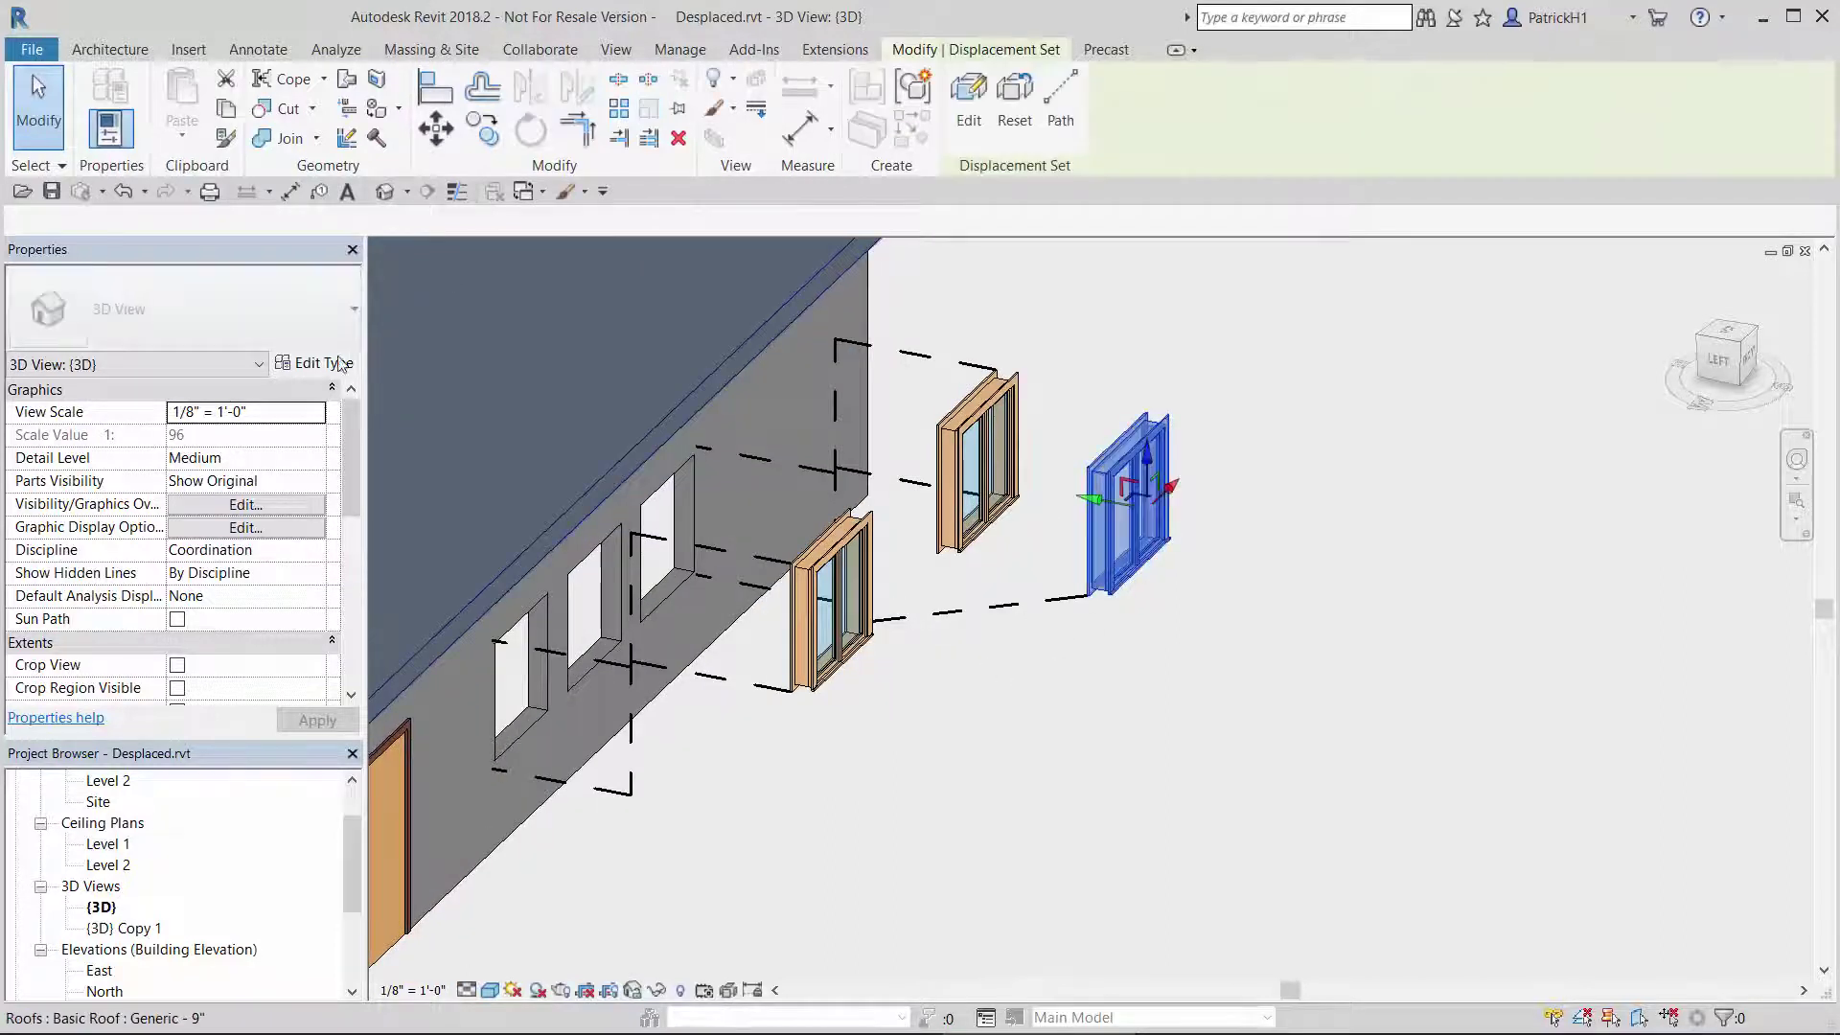
{"action": "left_click", "coordinate": [1114, 666]}
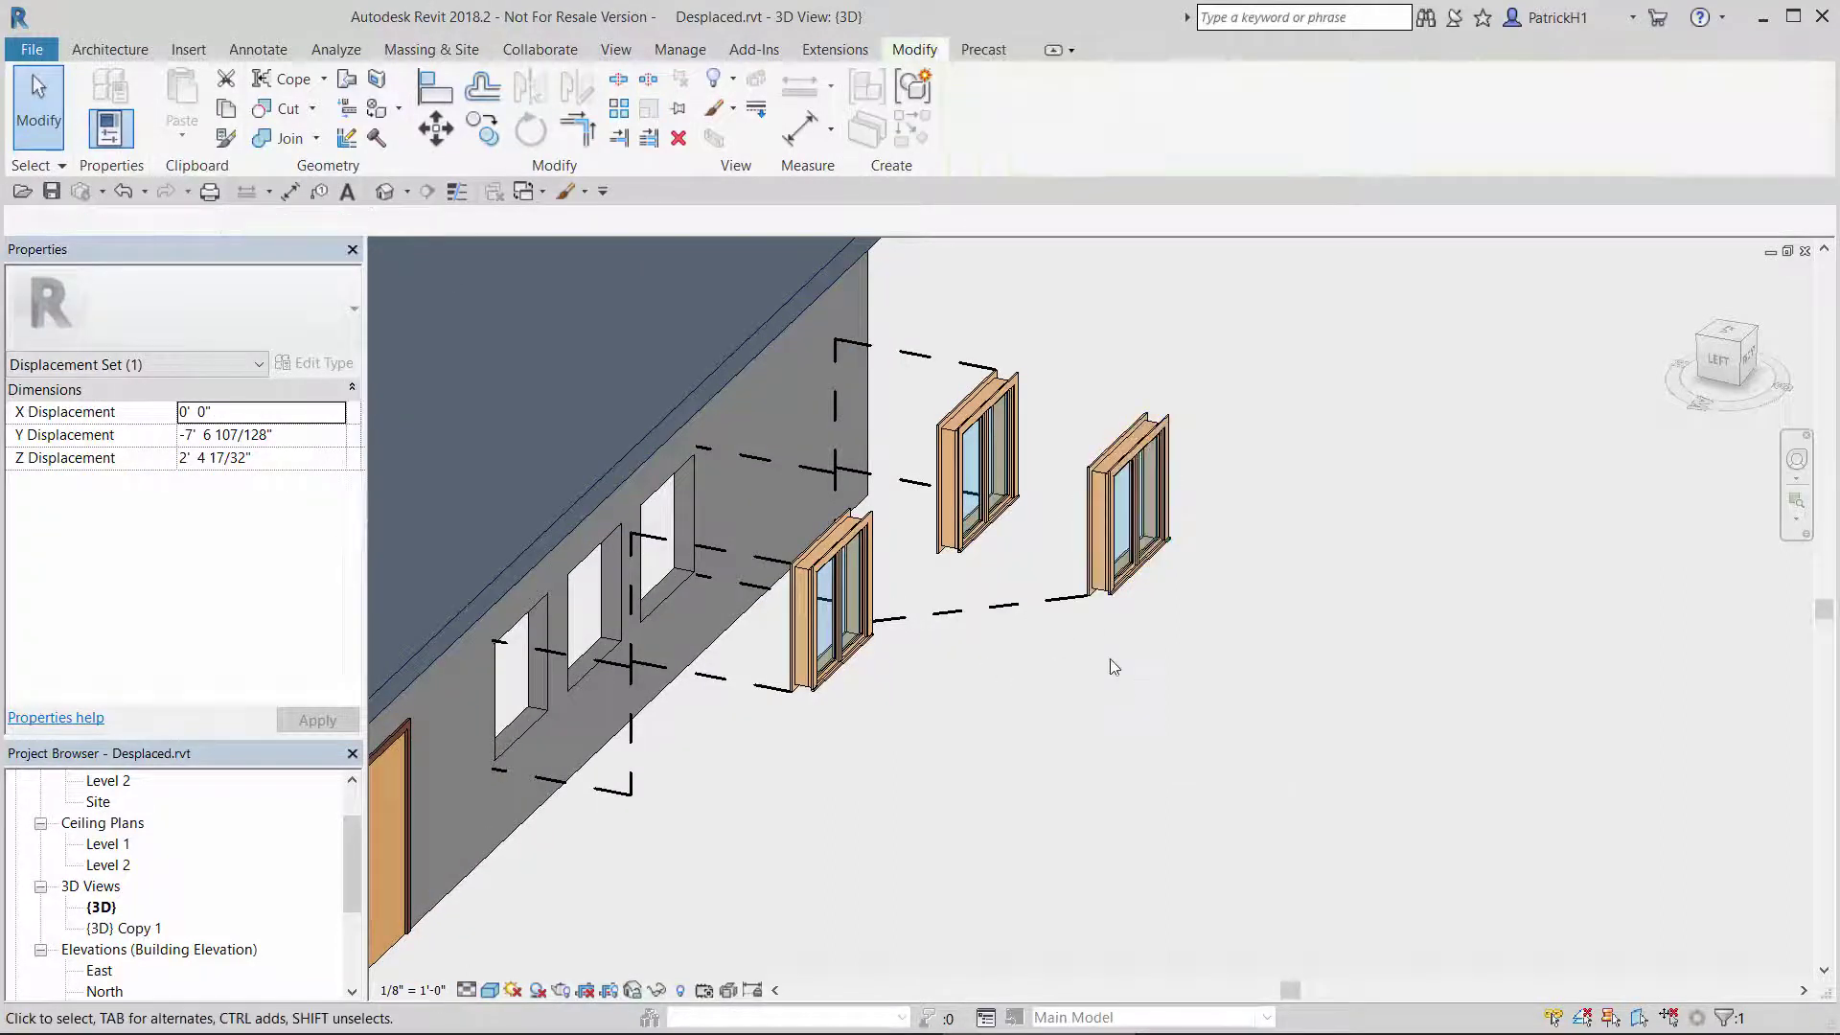
{"action": "left_click", "coordinate": [1058, 608]}
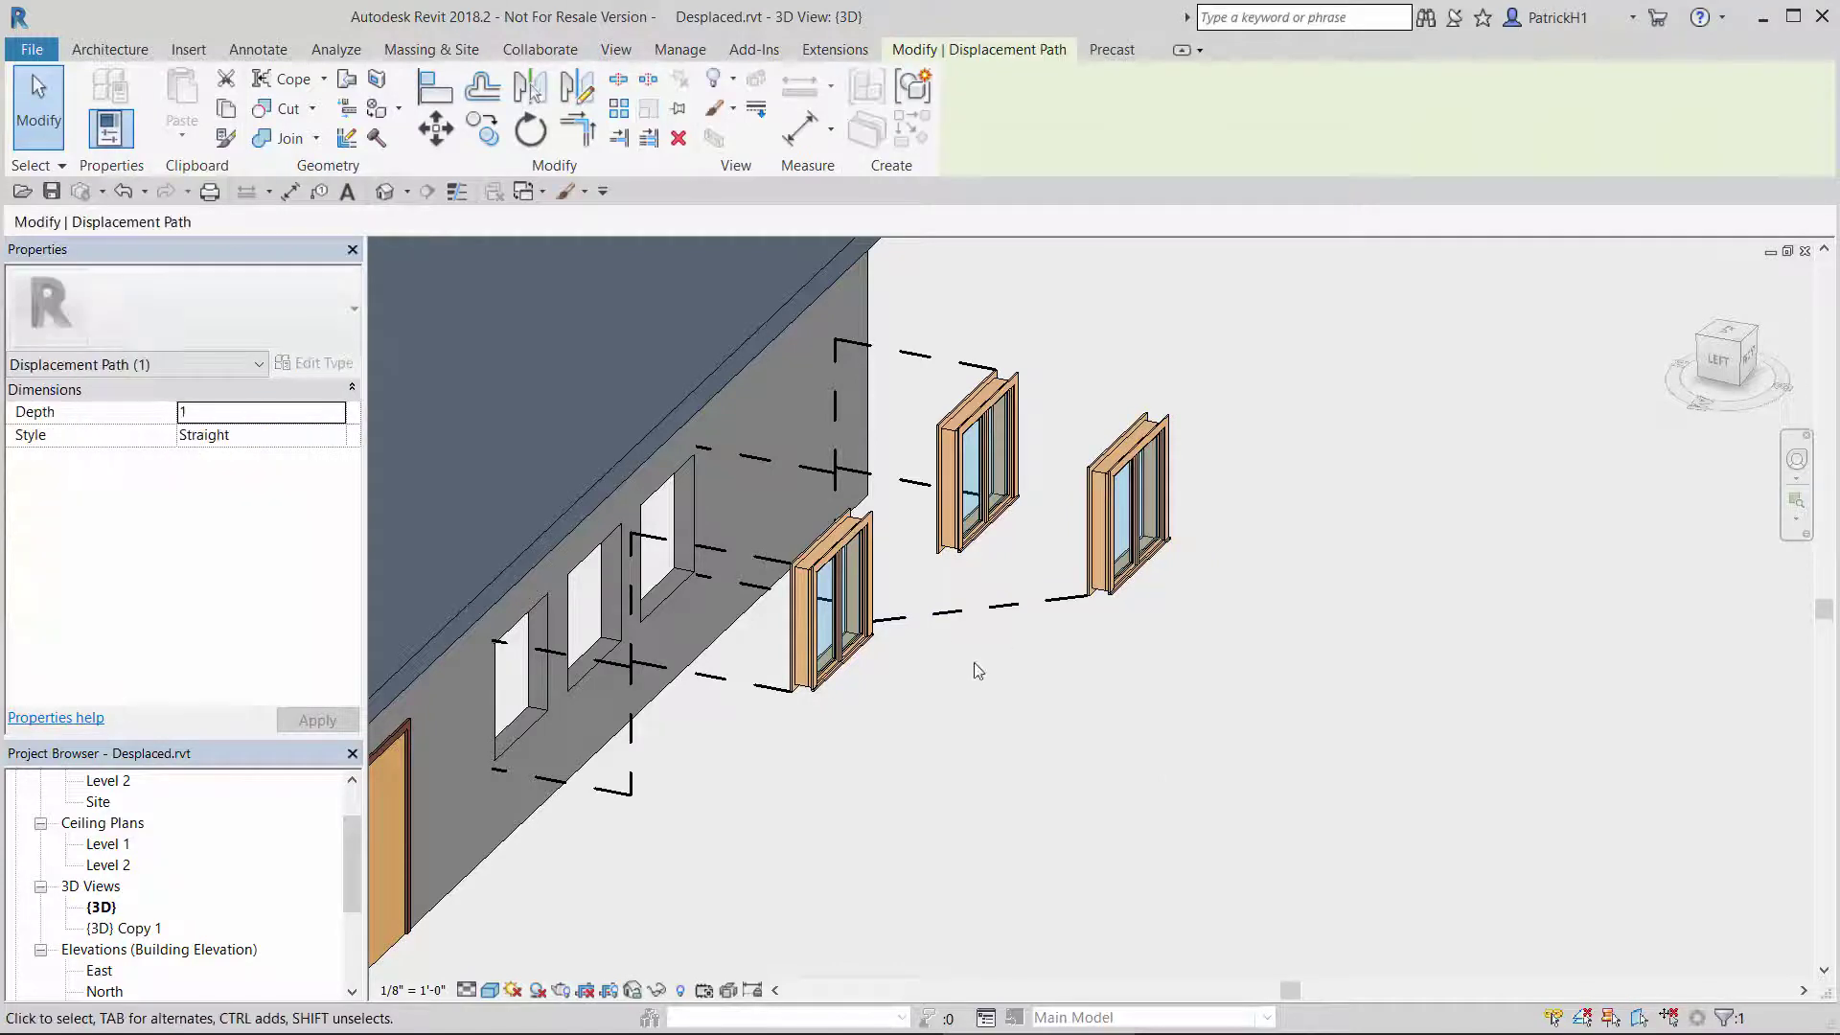
{"action": "left_click", "coordinate": [283, 443]}
{"action": "left_click", "coordinate": [337, 435]}
{"action": "left_click", "coordinate": [211, 472]}
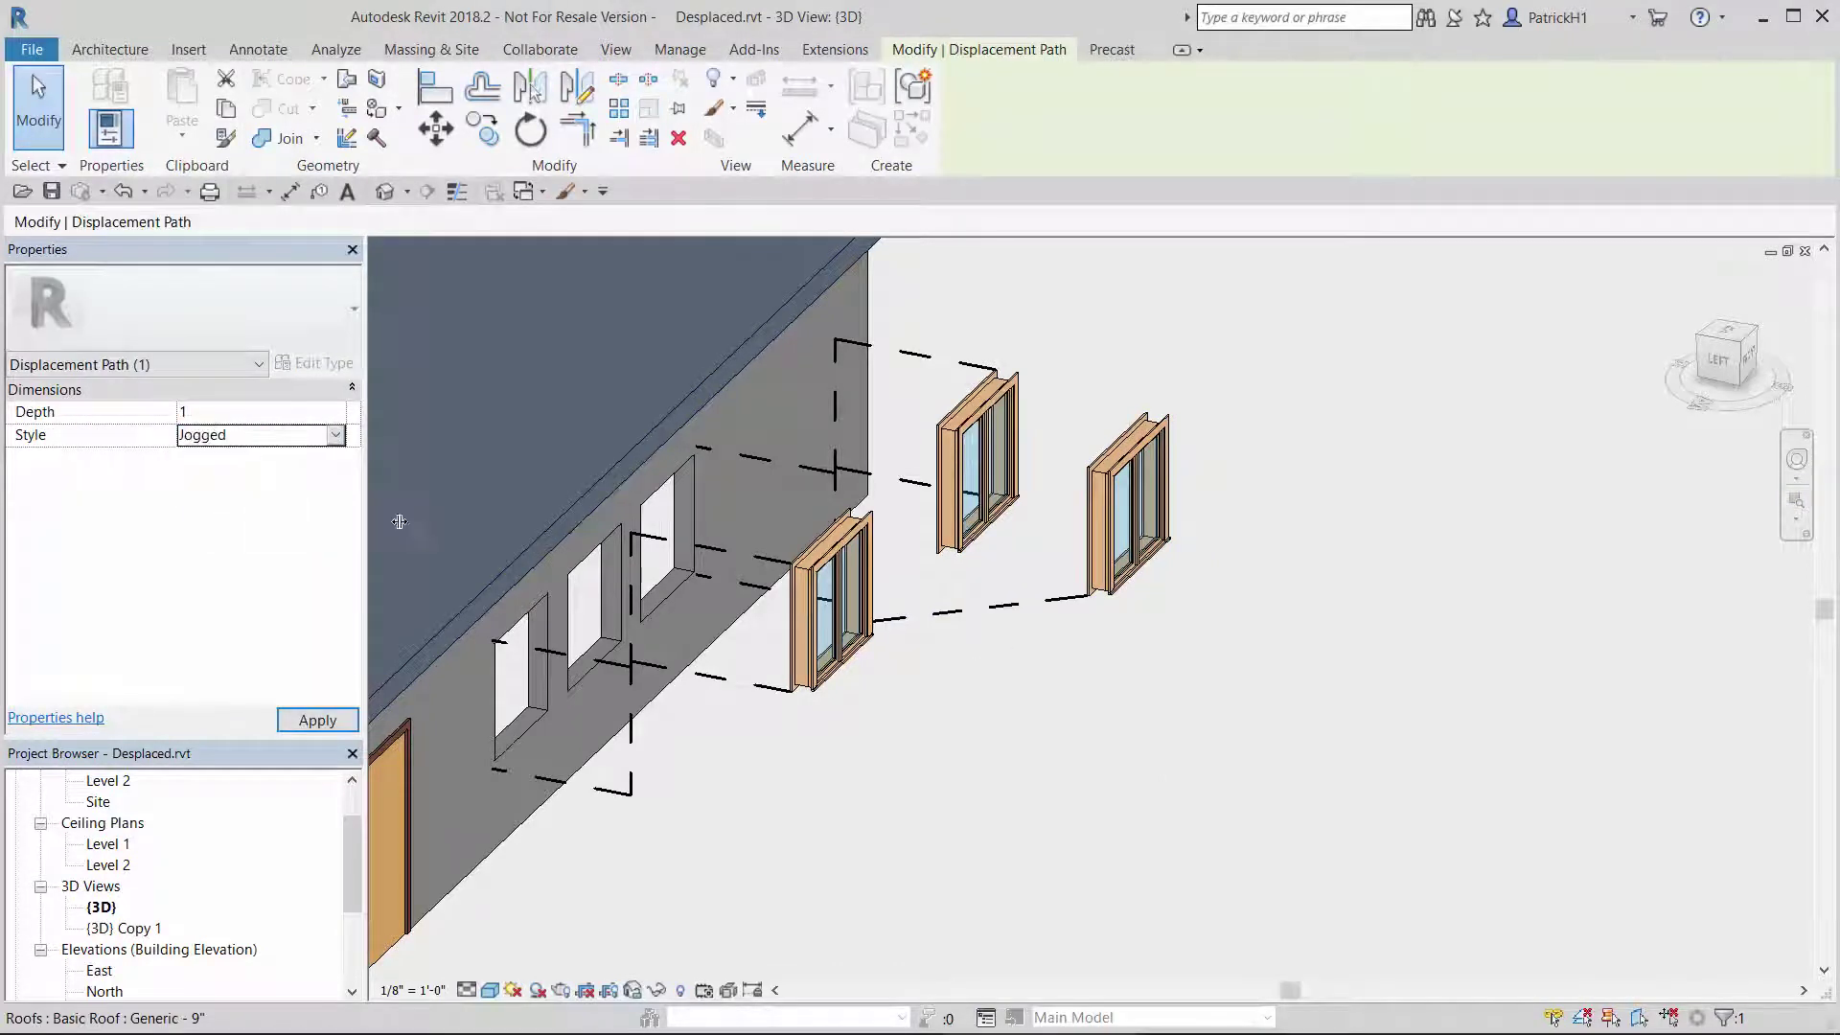
{"action": "left_click", "coordinate": [1058, 733]}
{"action": "middle_click_drag", "start_coordinate": [1058, 661], "coordinate": [1074, 675], "text": "shift"}
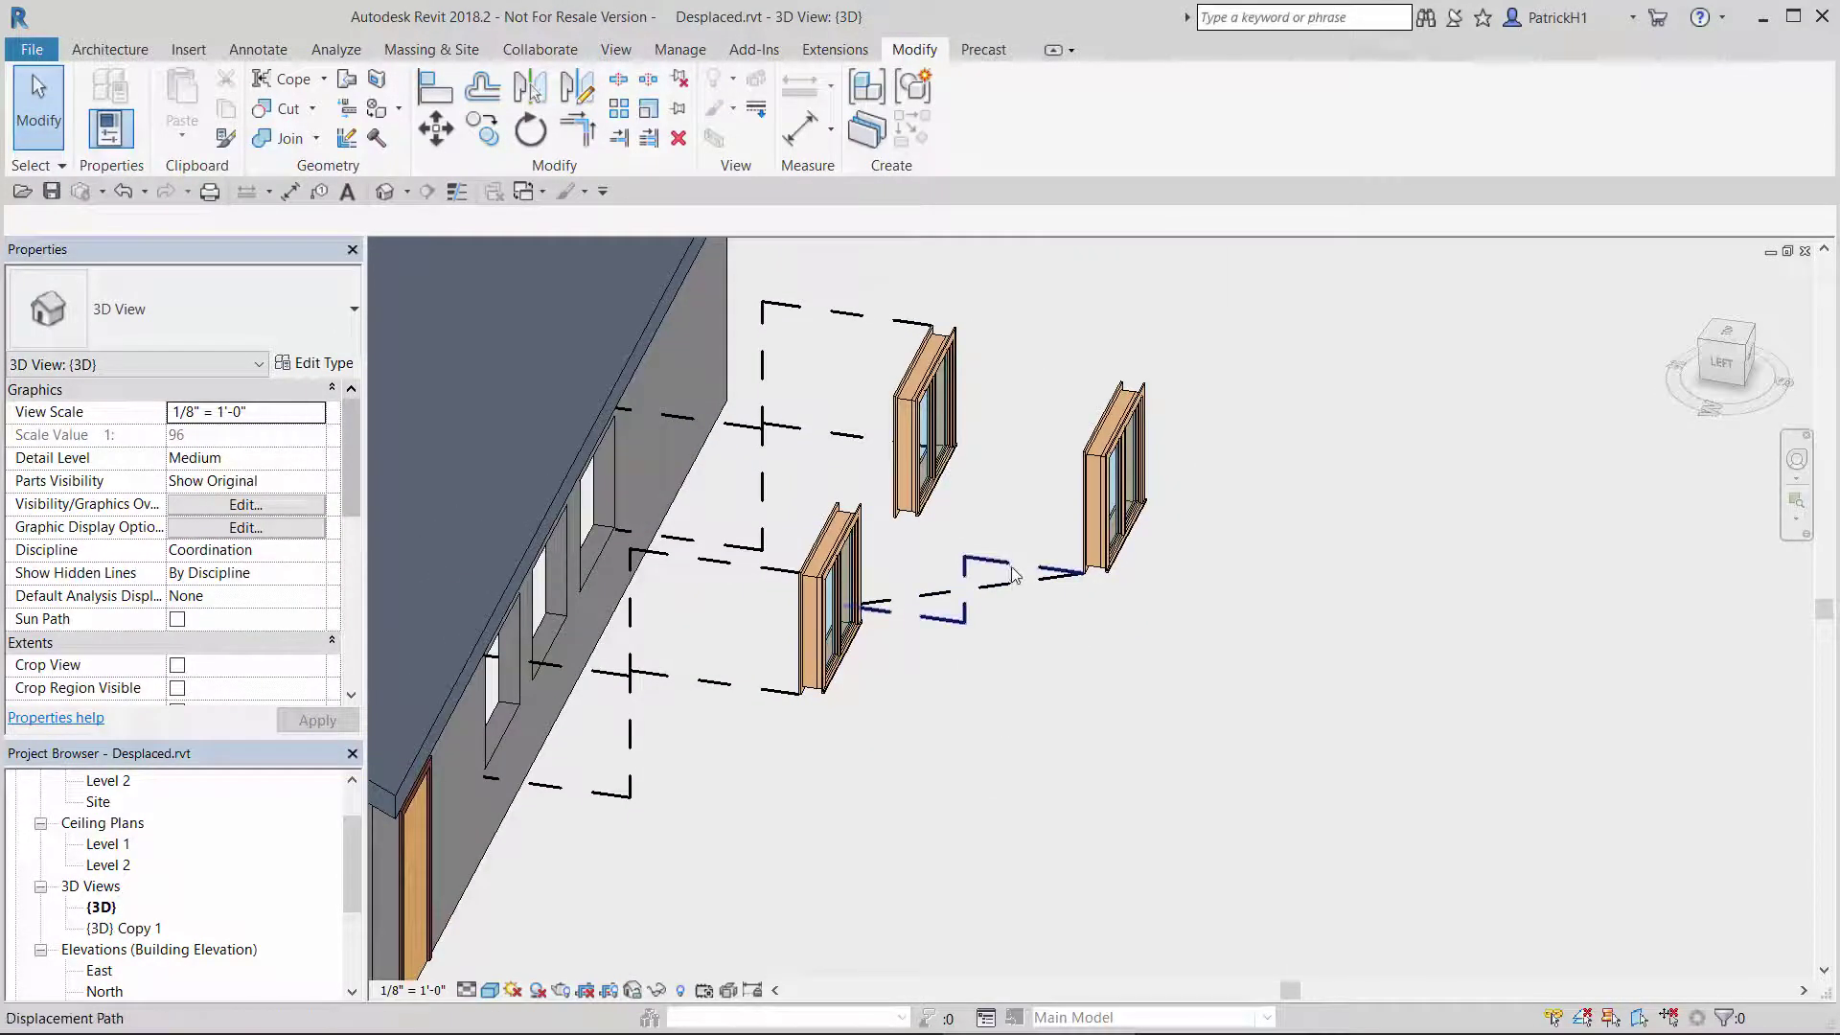
{"action": "left_click", "coordinate": [1014, 575]}
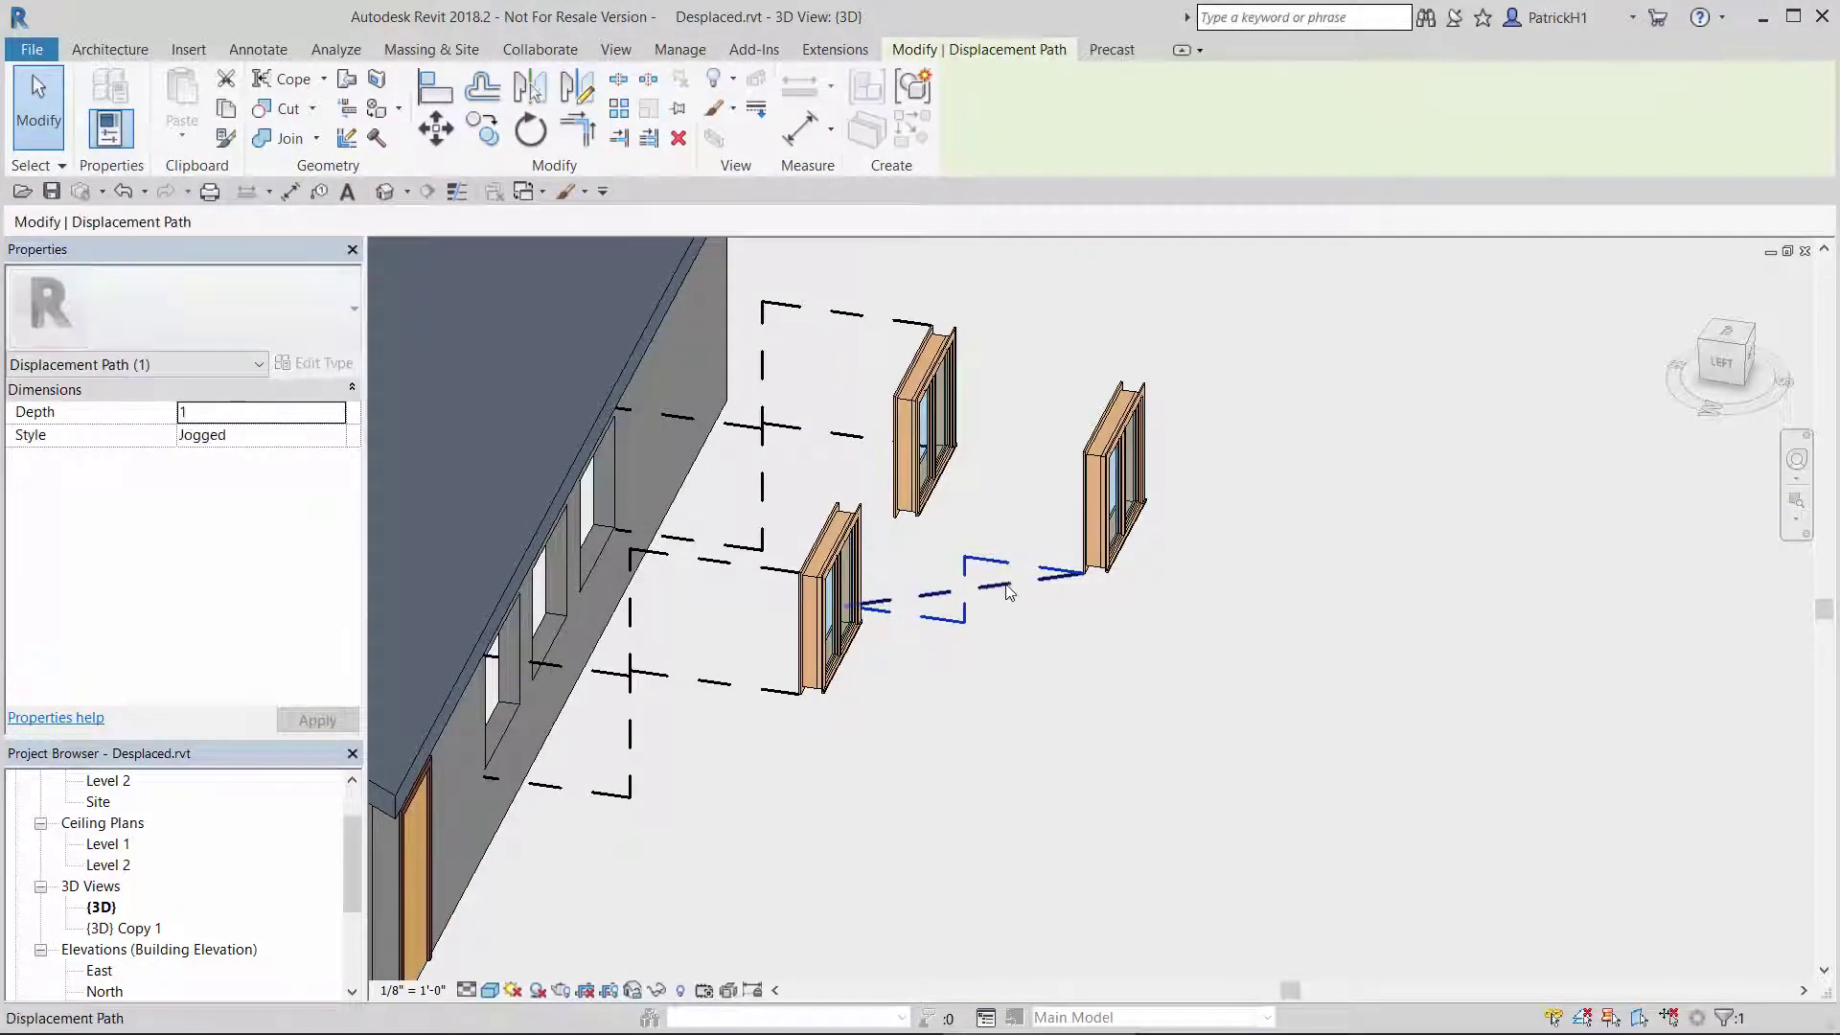
{"action": "left_click", "coordinate": [1033, 613]}
{"action": "middle_click_drag", "start_coordinate": [1041, 619], "coordinate": [1072, 632]}
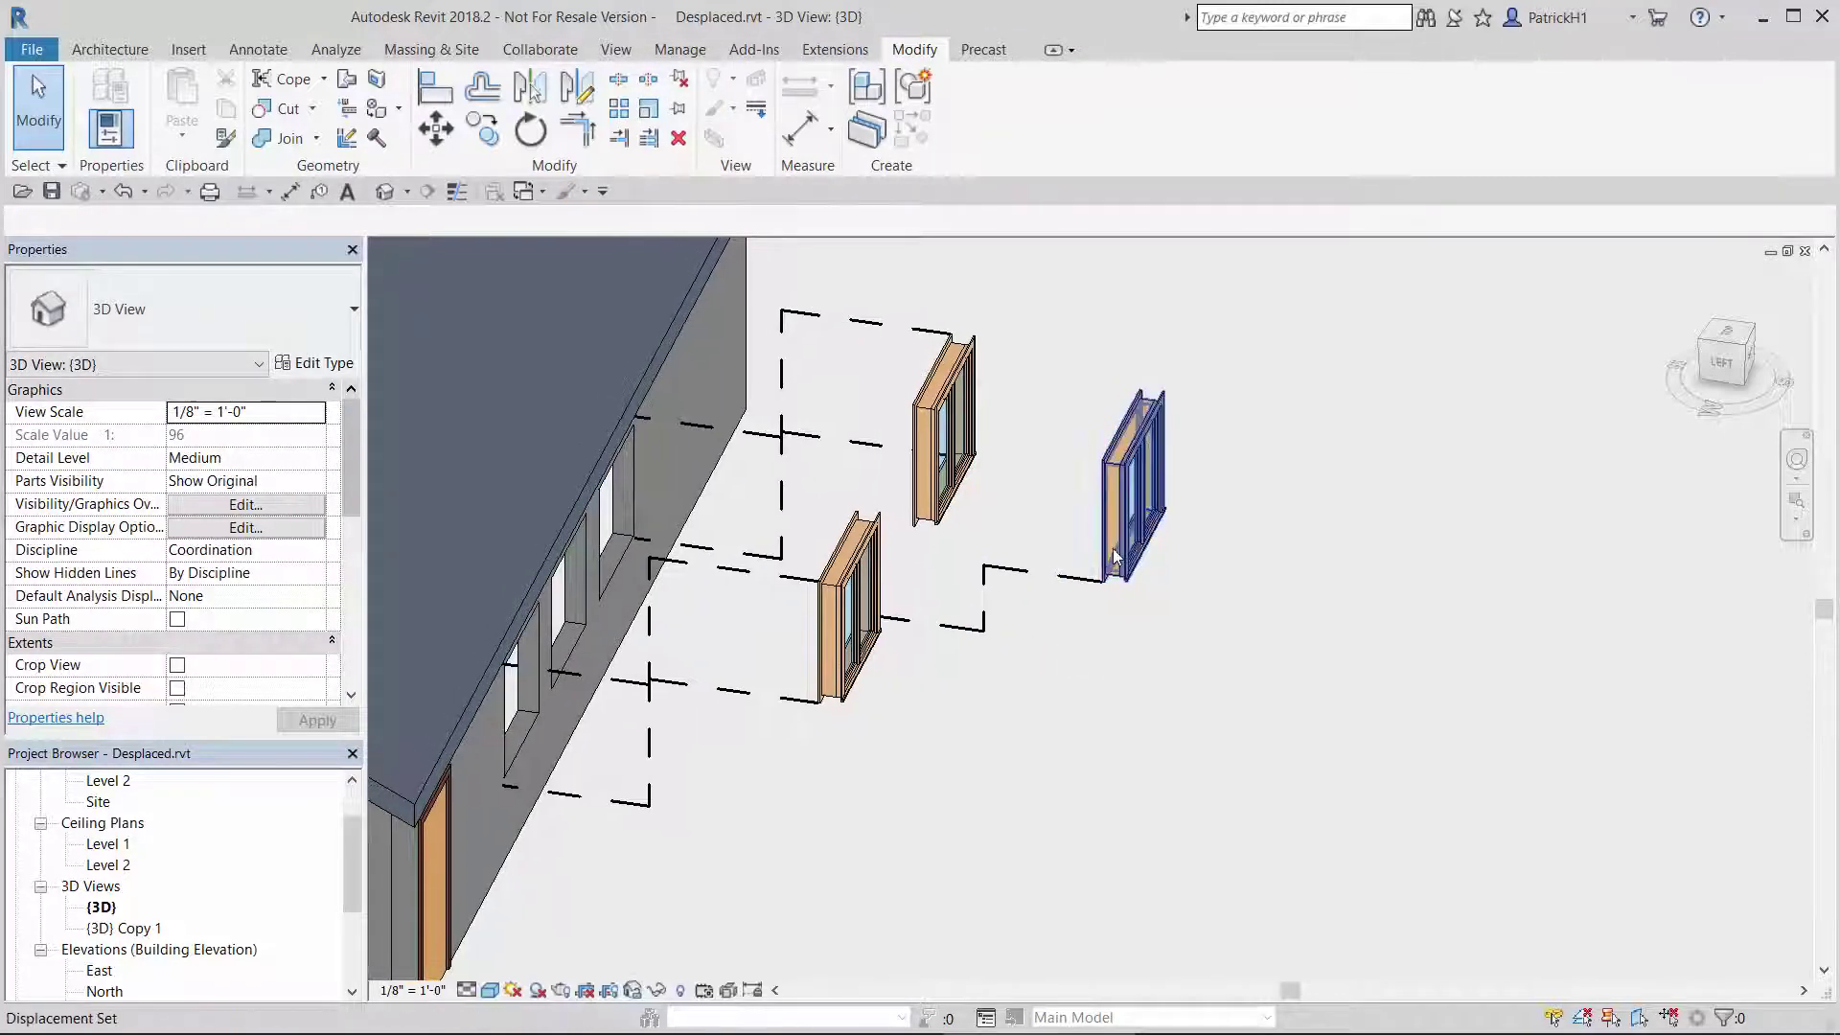
{"action": "left_click", "coordinate": [1054, 577]}
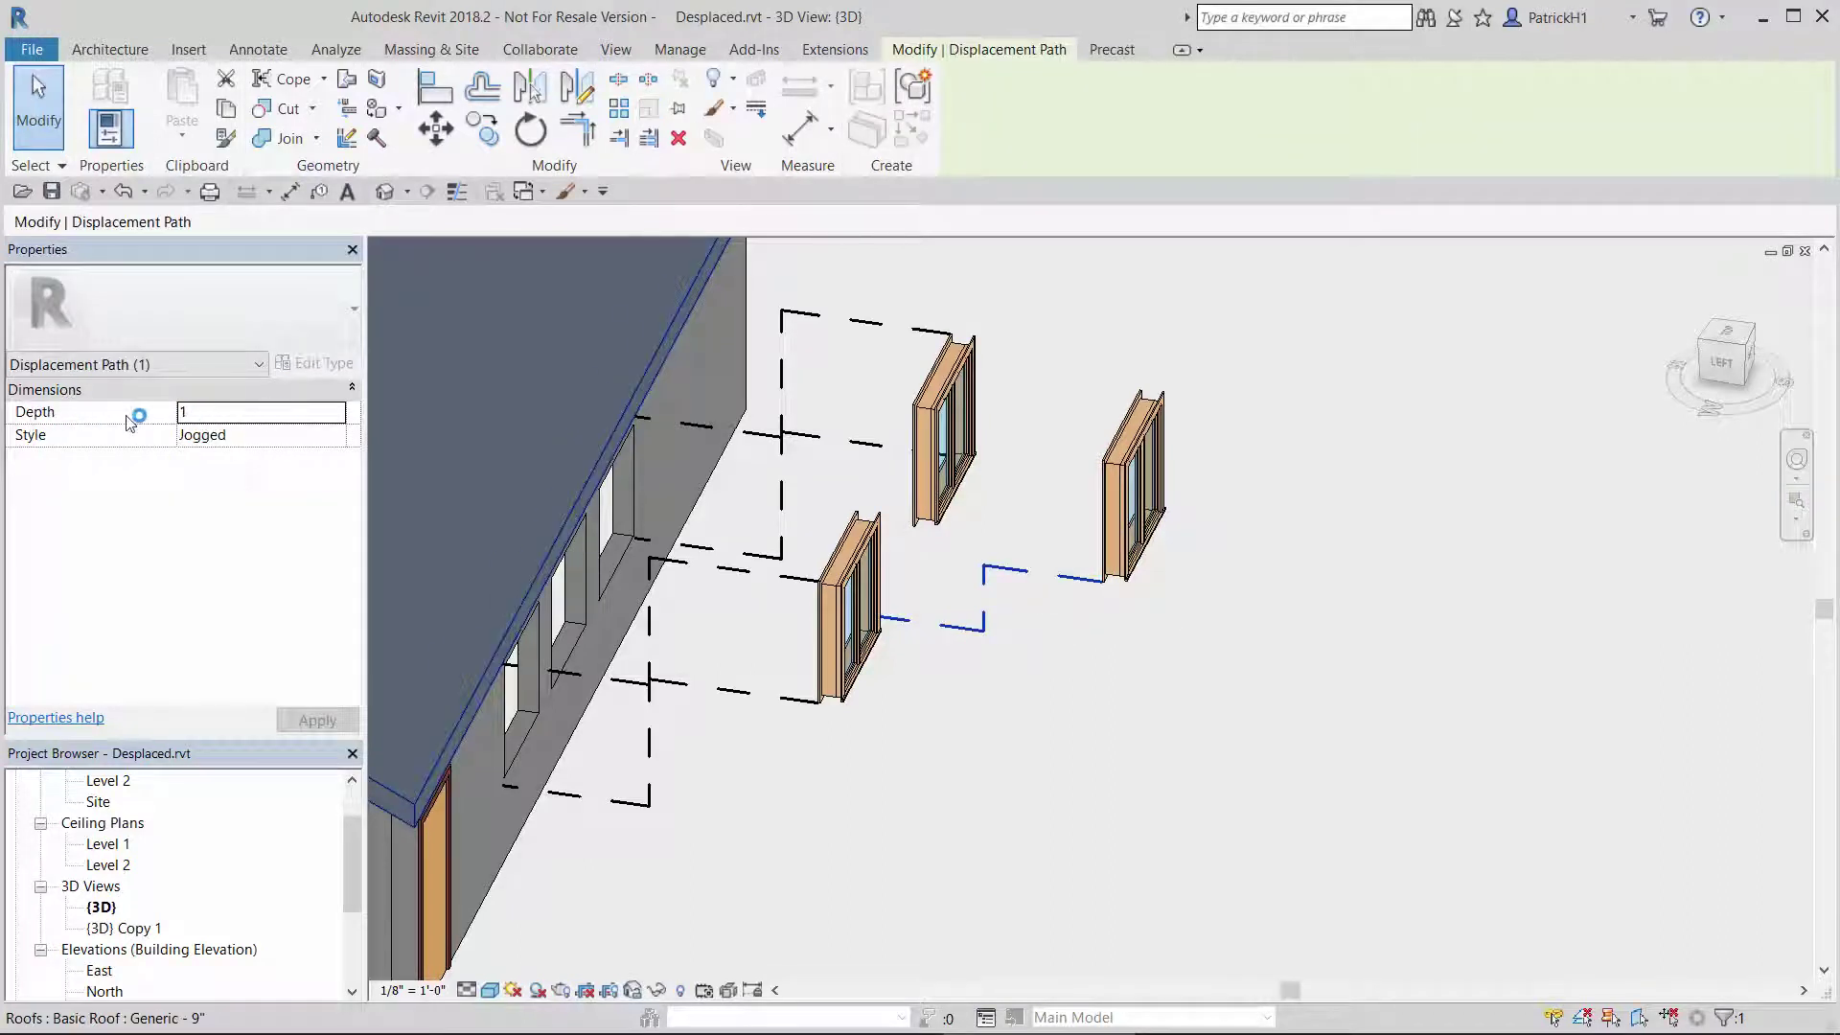
{"action": "middle_click_drag", "start_coordinate": [920, 704], "coordinate": [979, 719]}
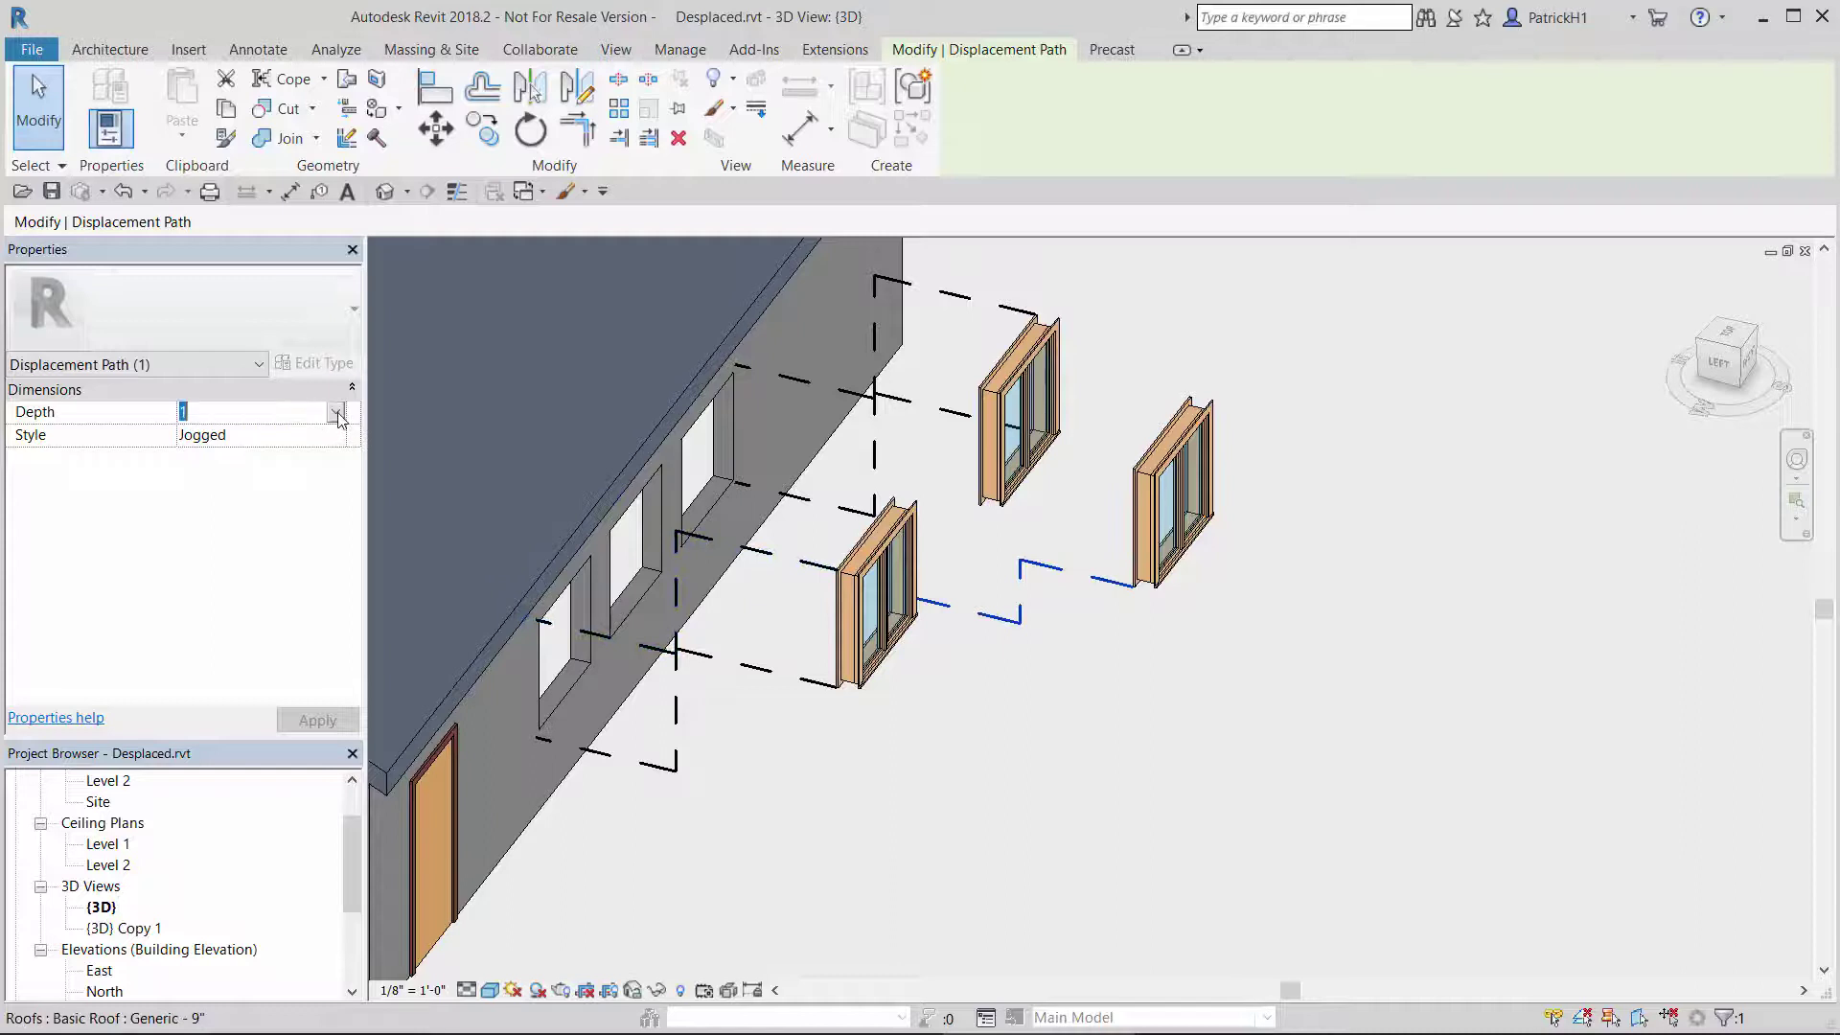
{"action": "left_click", "coordinate": [338, 414]}
{"action": "left_click", "coordinate": [206, 467]}
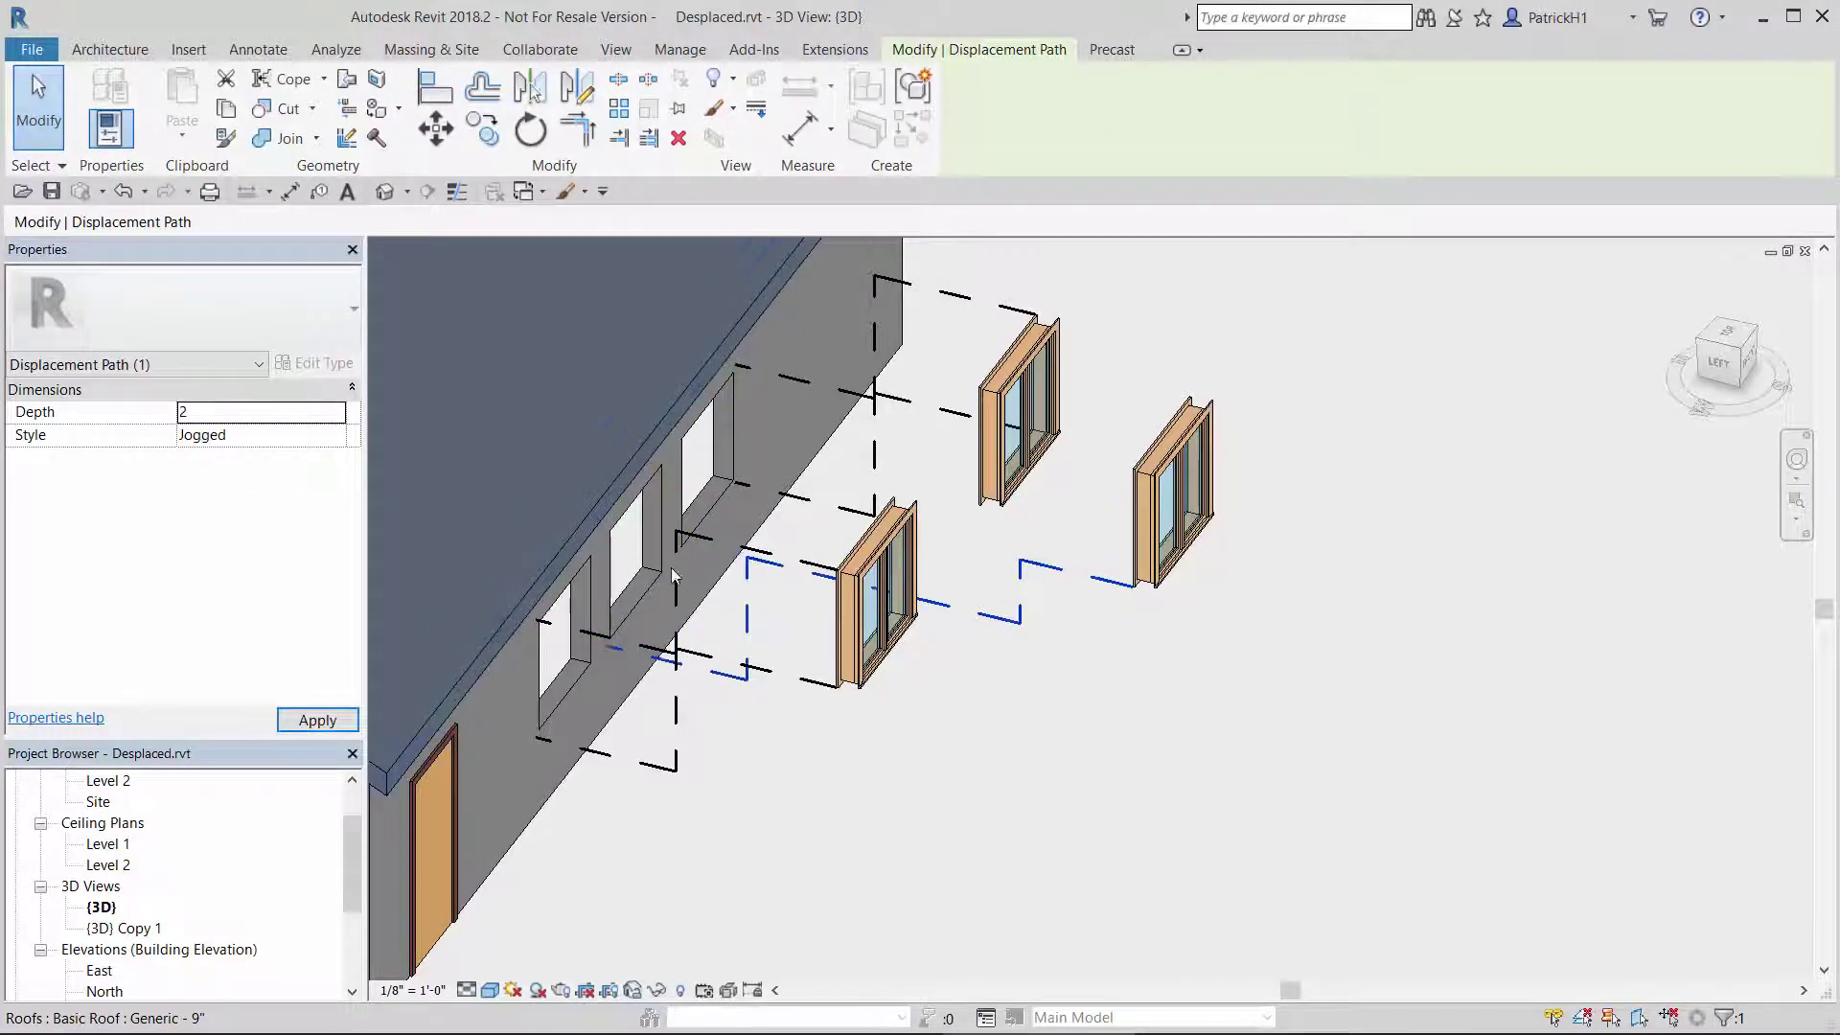
{"action": "mouse_move", "coordinate": [871, 746]}
{"action": "middle_mouse_down", "text": "shift"}
{"action": "mouse_move", "coordinate": [619, 806]}
{"action": "mouse_move", "coordinate": [781, 801]}
{"action": "mouse_move", "coordinate": [731, 783]}
{"action": "middle_mouse_up", "text": "shift"}
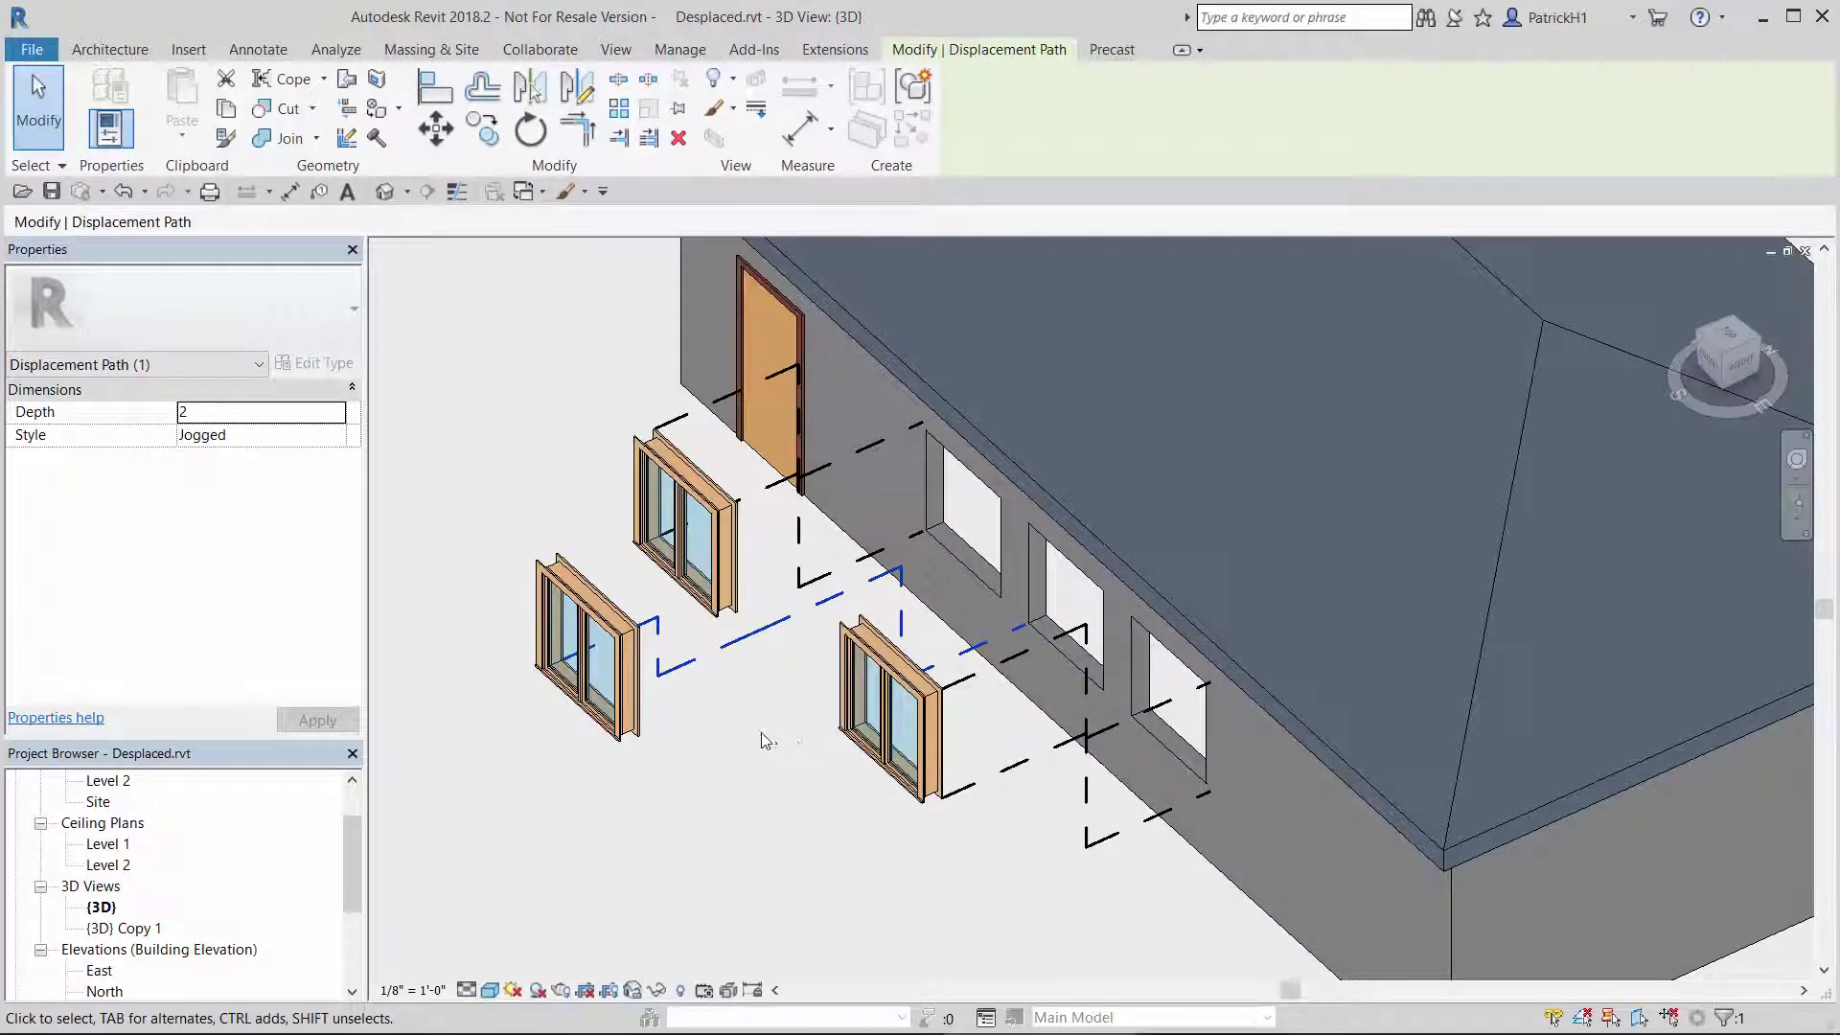
{"action": "middle_click_drag", "start_coordinate": [763, 741], "coordinate": [833, 724]}
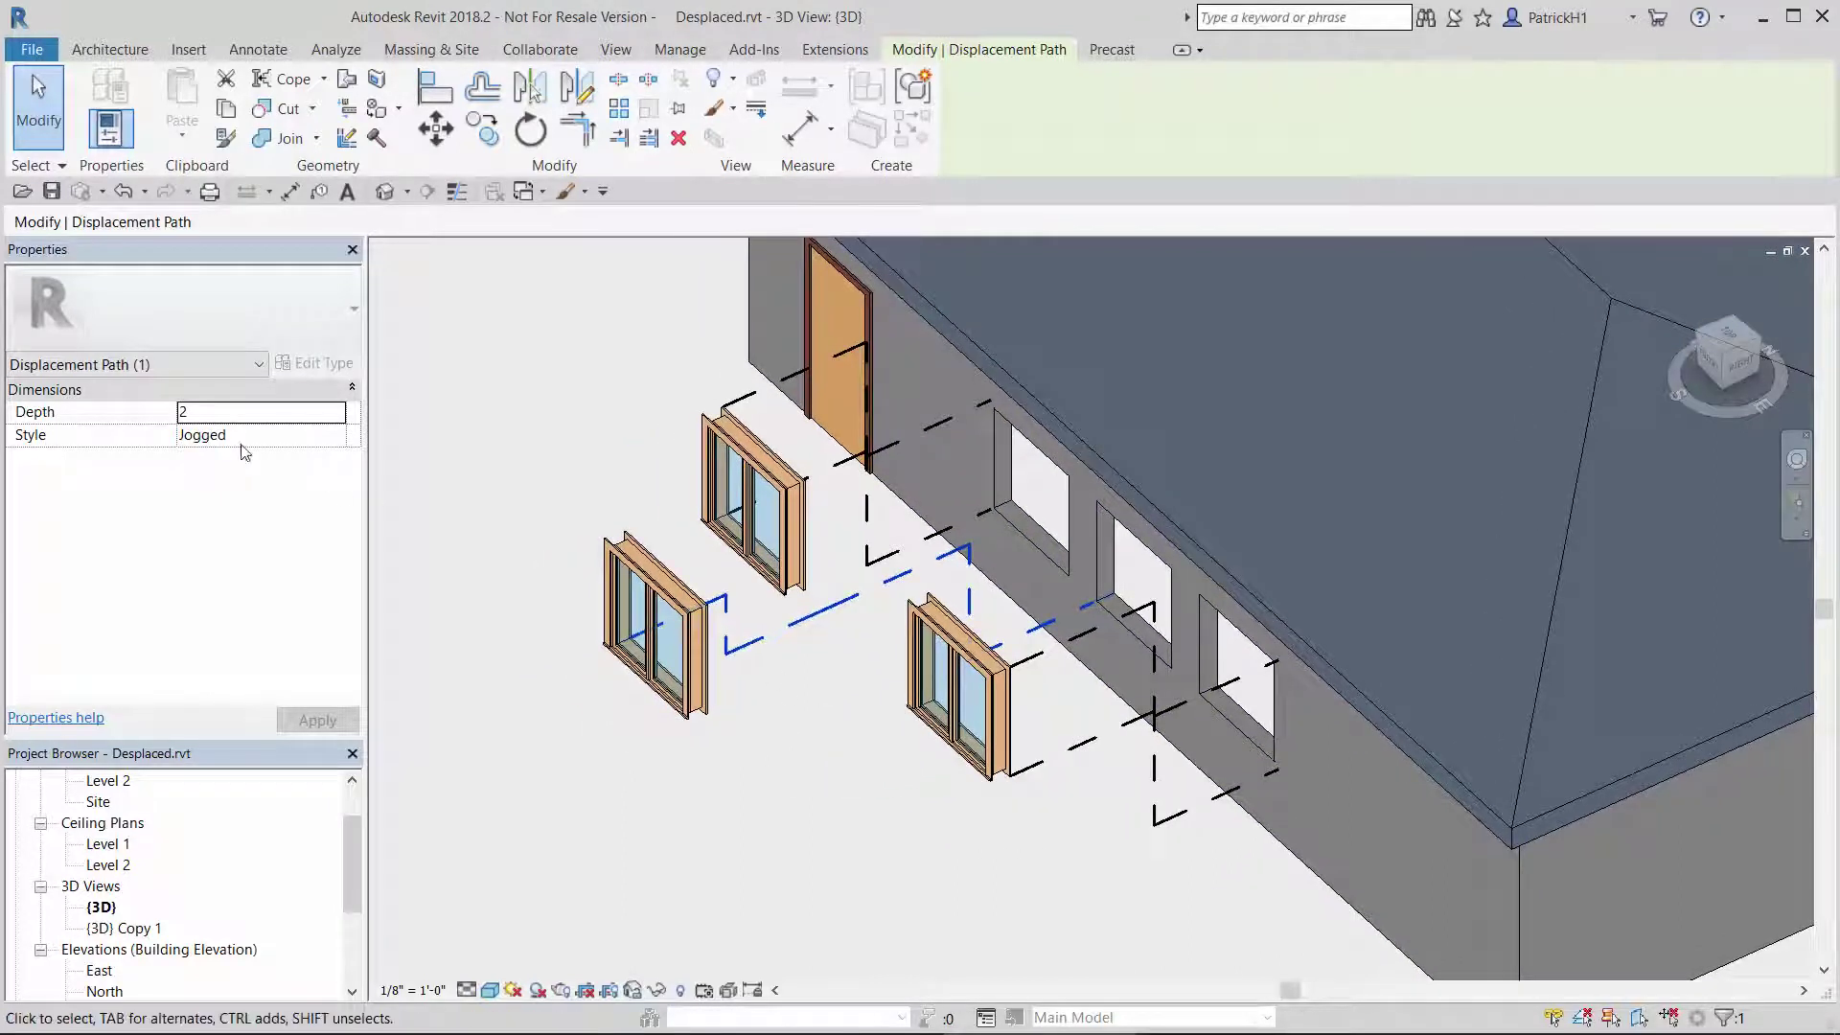
{"action": "type", "text": "1"}
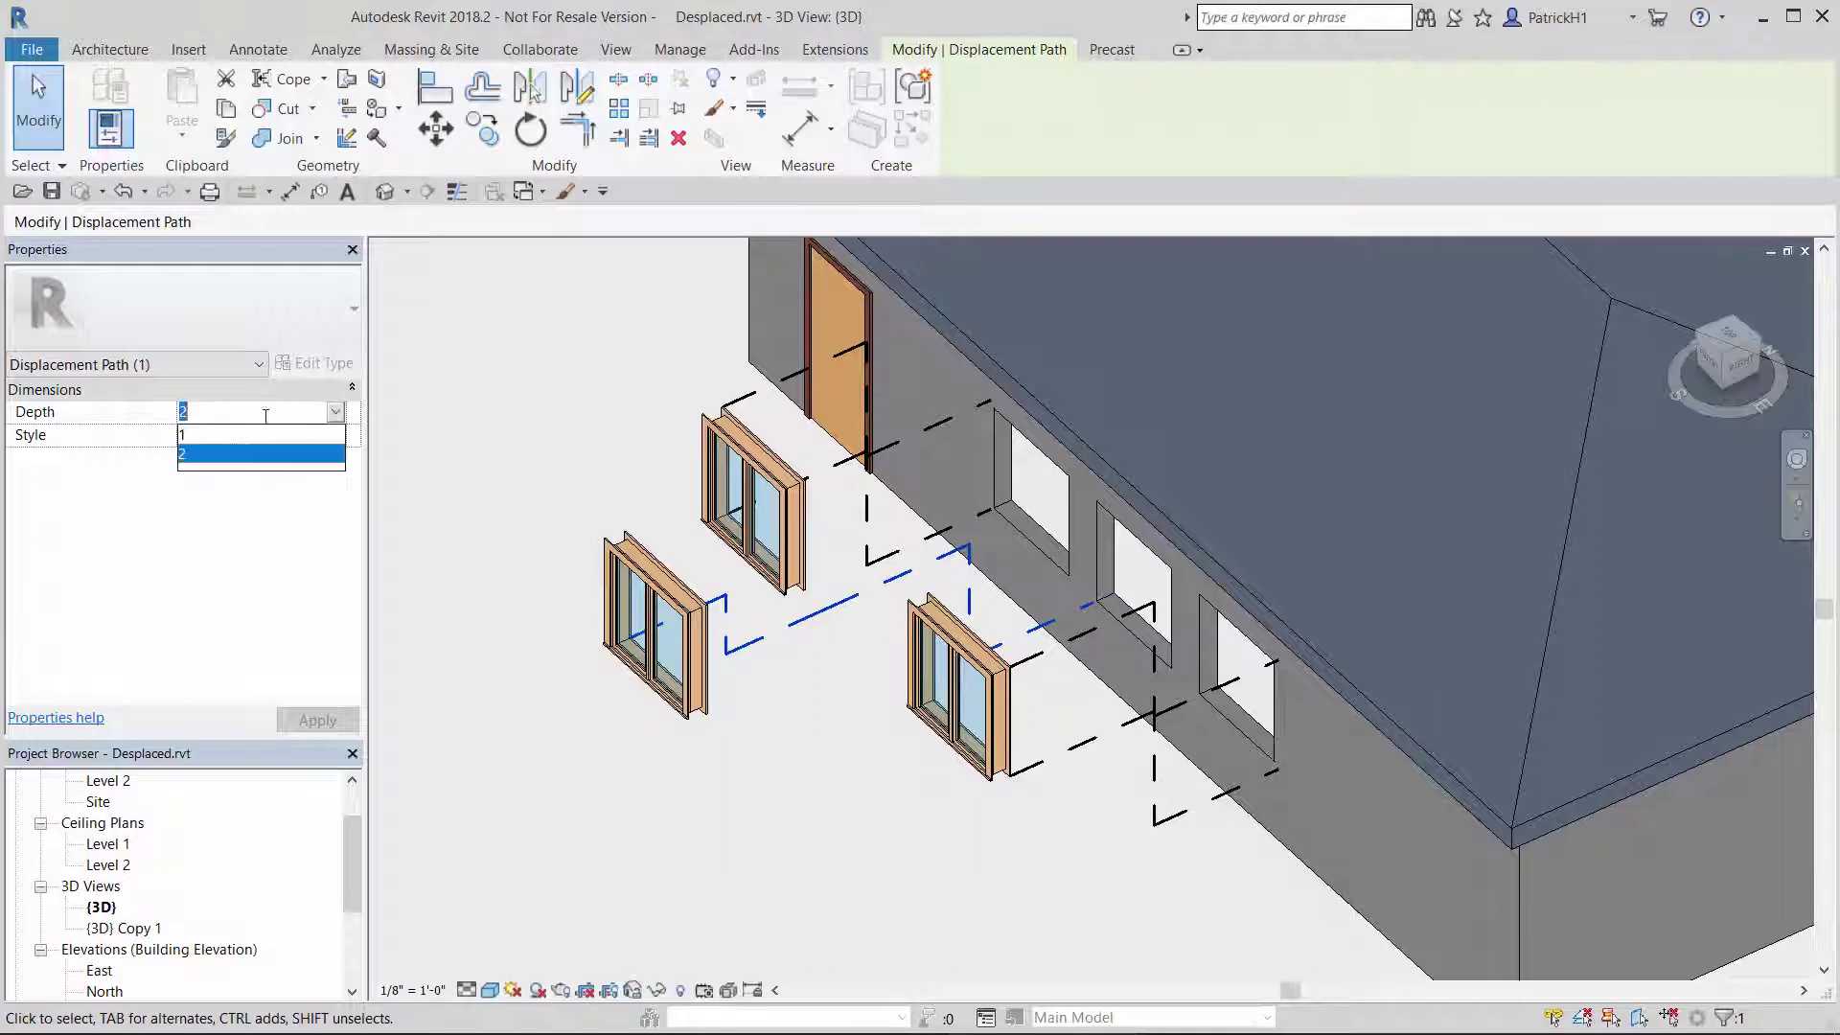
Orbit, zoom out and pan until the whole exploded house with its paths is visible.
{"action": "left_click", "coordinate": [535, 508]}
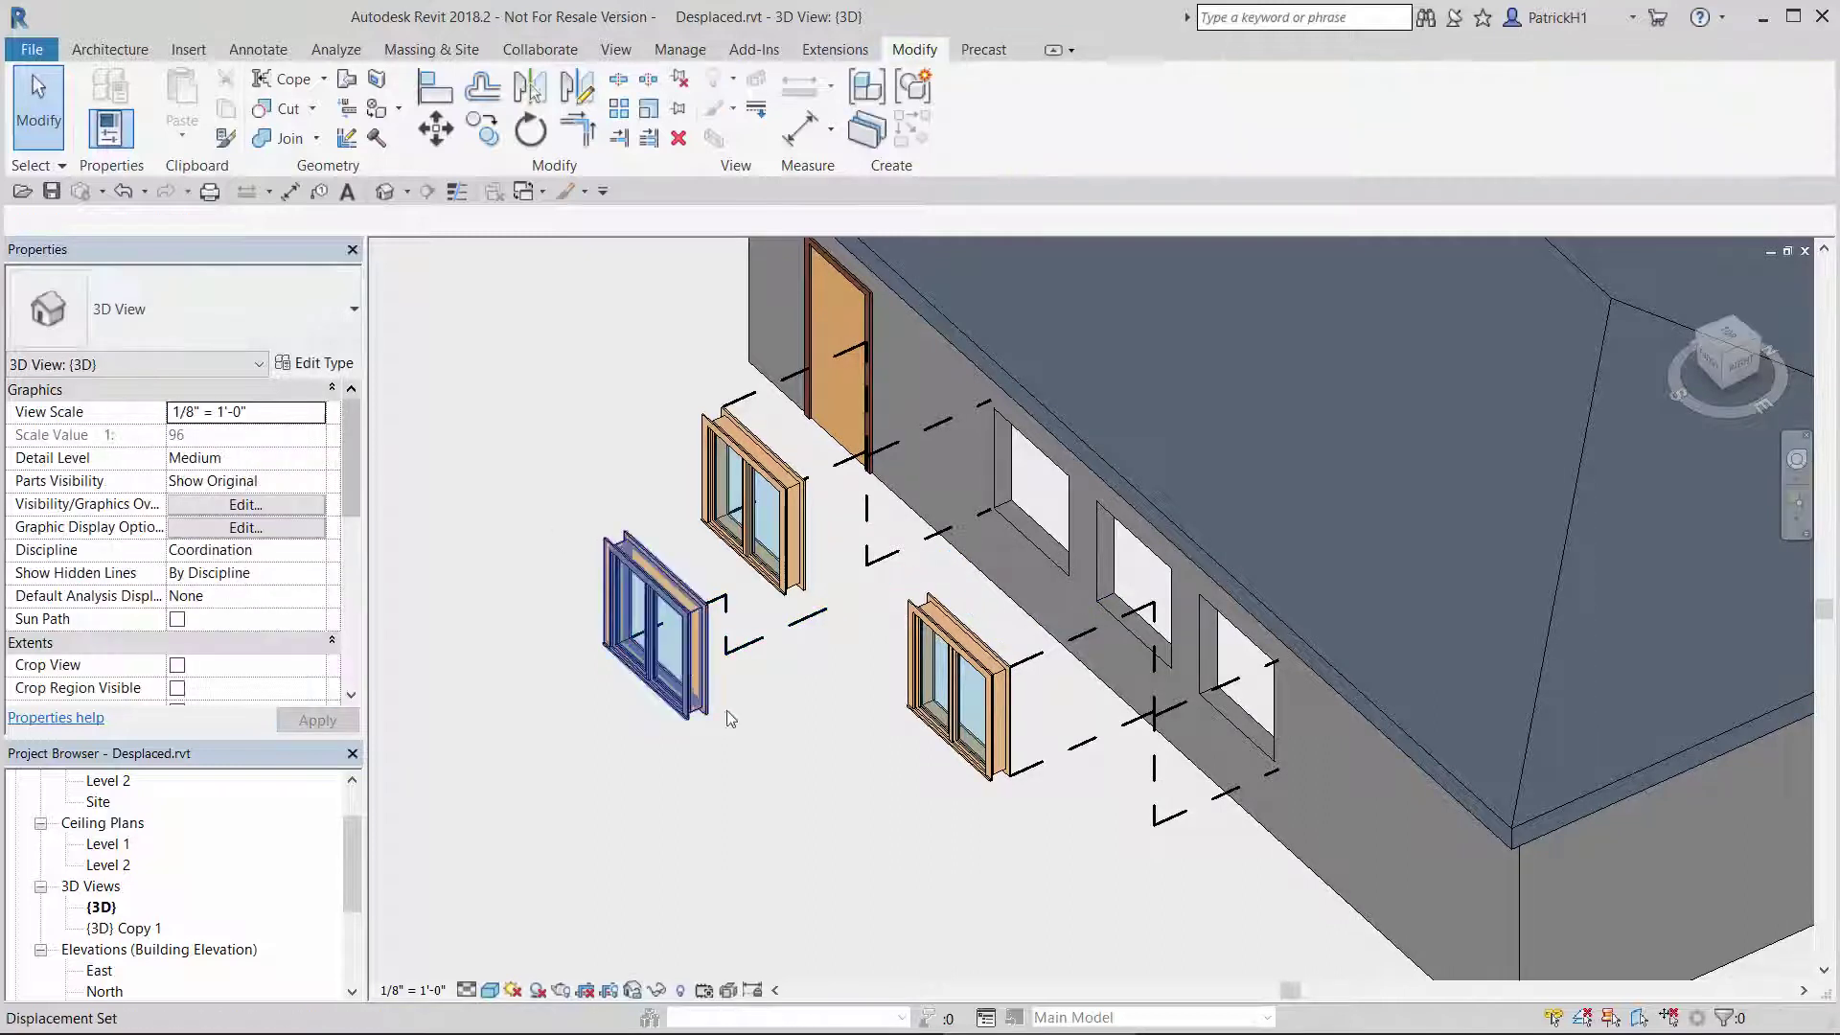
{"action": "mouse_move", "coordinate": [820, 804]}
{"action": "middle_mouse_down", "text": "shift"}
{"action": "mouse_move", "coordinate": [868, 838]}
{"action": "mouse_move", "coordinate": [1006, 810]}
{"action": "middle_mouse_up", "text": "shift"}
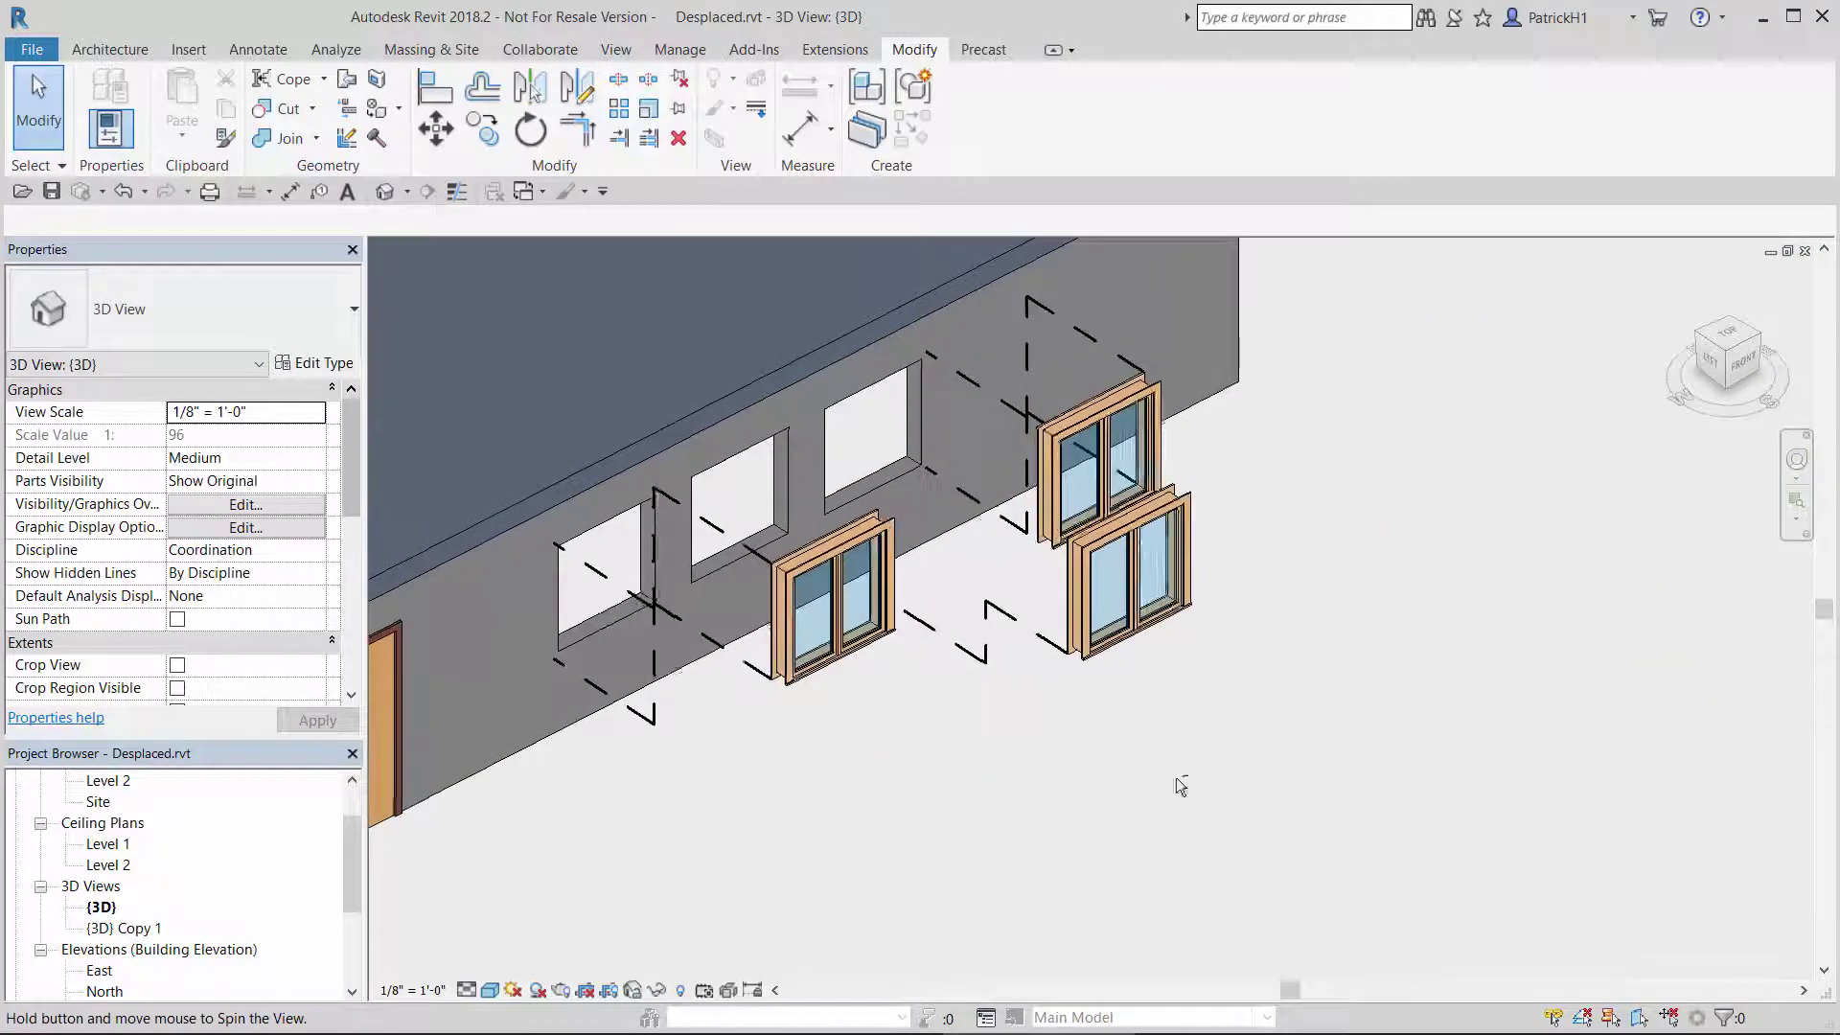
{"action": "scroll", "coordinate": [1035, 800], "scroll_direction": "down", "scroll_amount": 3}
{"action": "scroll", "coordinate": [1064, 796], "scroll_direction": "up", "scroll_amount": 2}
{"action": "scroll", "coordinate": [1065, 796], "scroll_direction": "down", "scroll_amount": 3}
{"action": "scroll", "coordinate": [1154, 812], "scroll_direction": "up", "scroll_amount": 2}
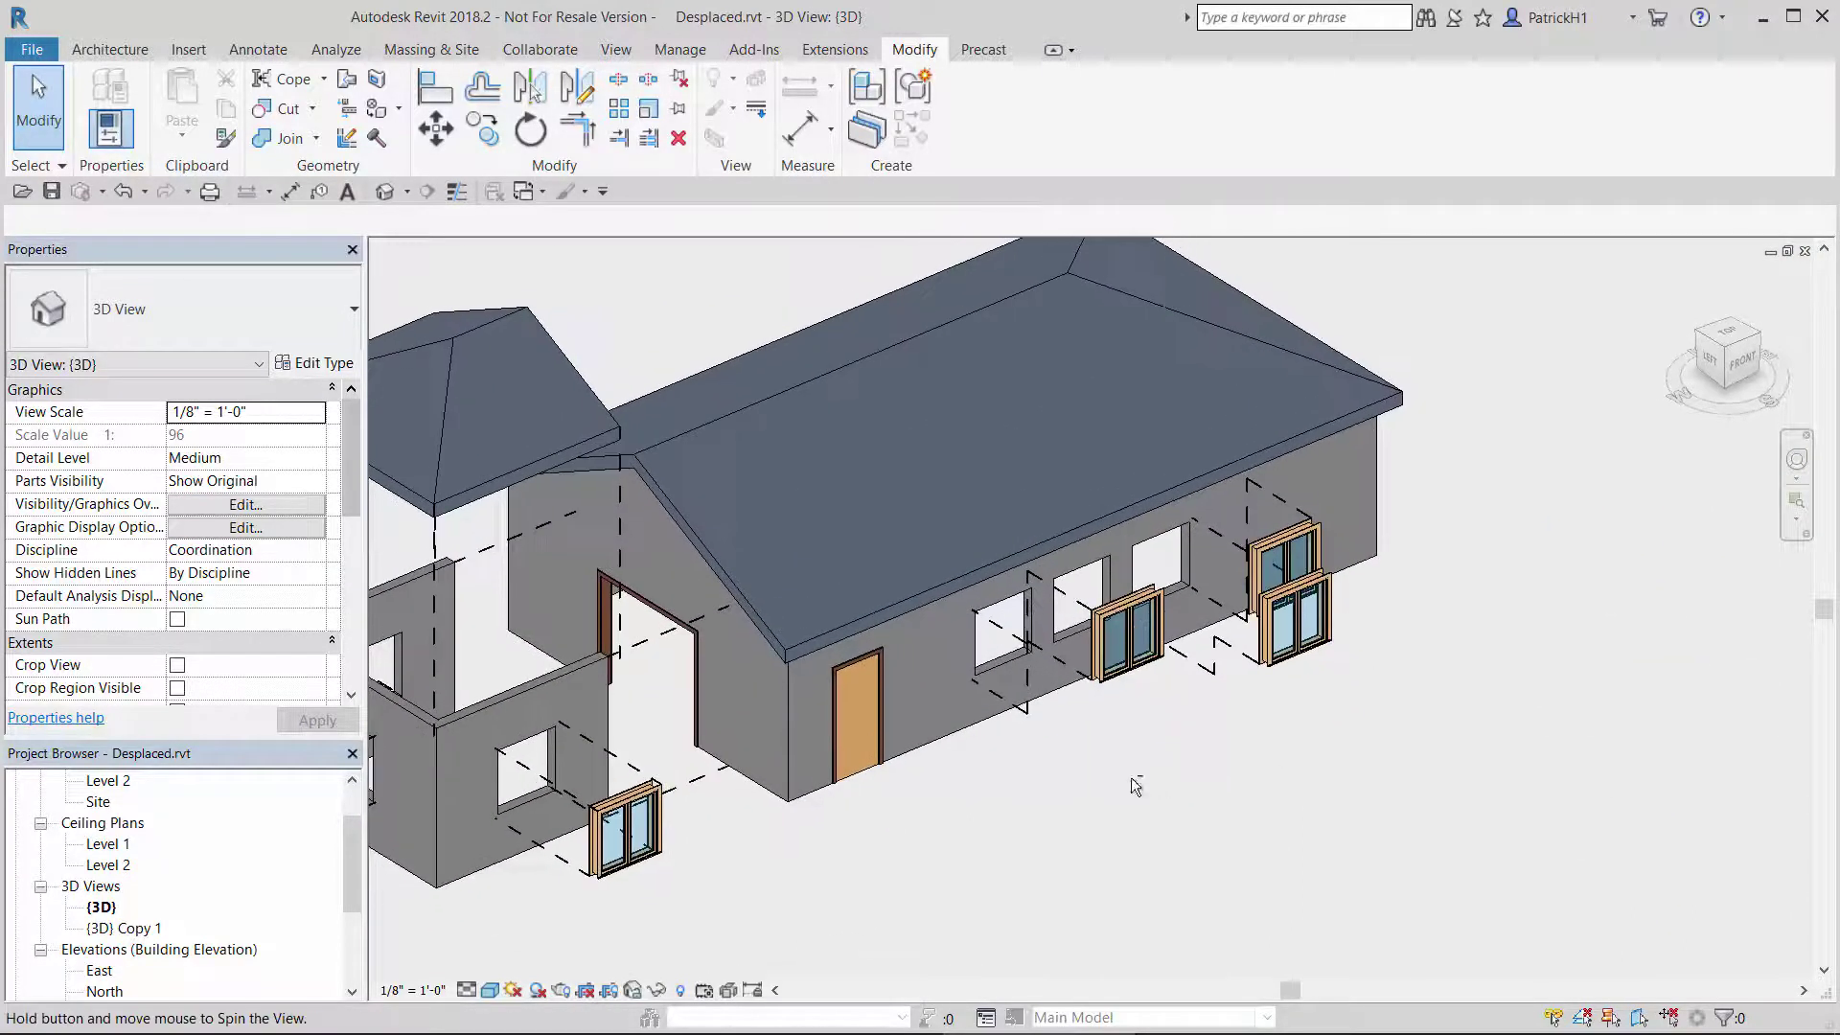
{"action": "scroll", "coordinate": [1084, 801], "scroll_direction": "down", "scroll_amount": 2}
{"action": "middle_click_drag", "start_coordinate": [1084, 801], "coordinate": [1191, 777], "text": "shift"}
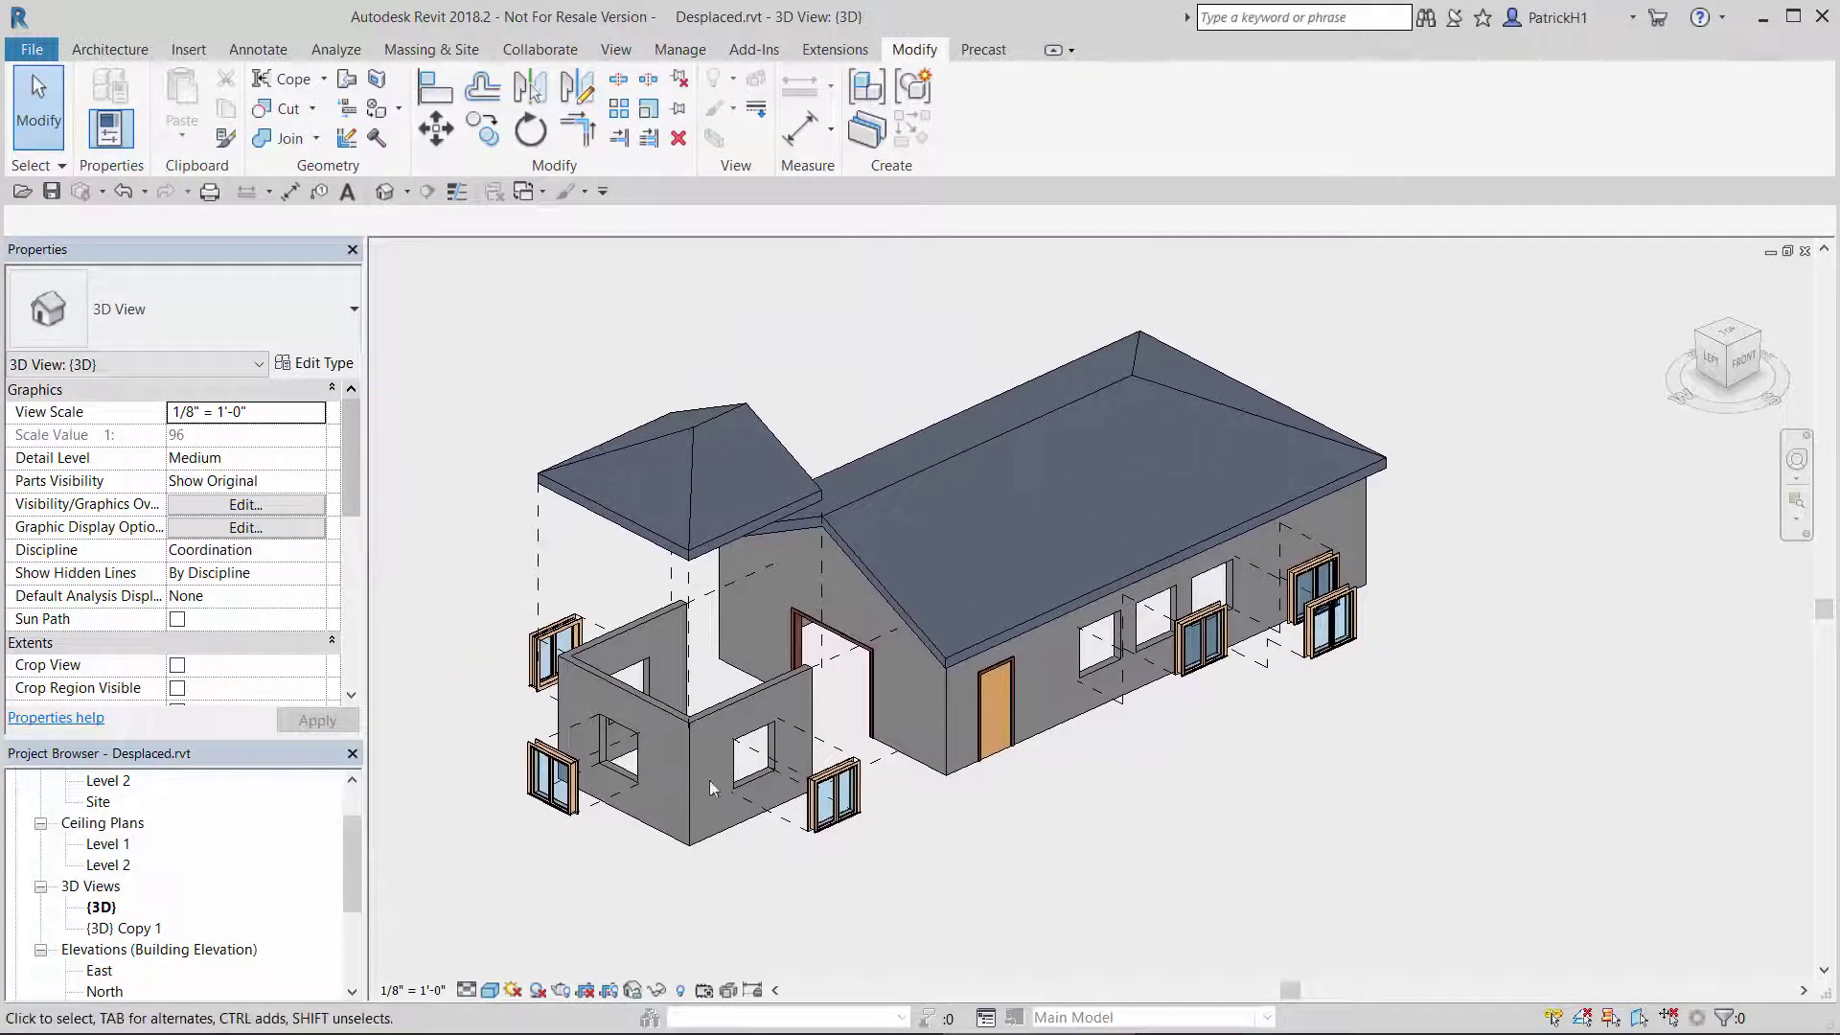
{"action": "middle_click_drag", "start_coordinate": [455, 611], "coordinate": [511, 606]}
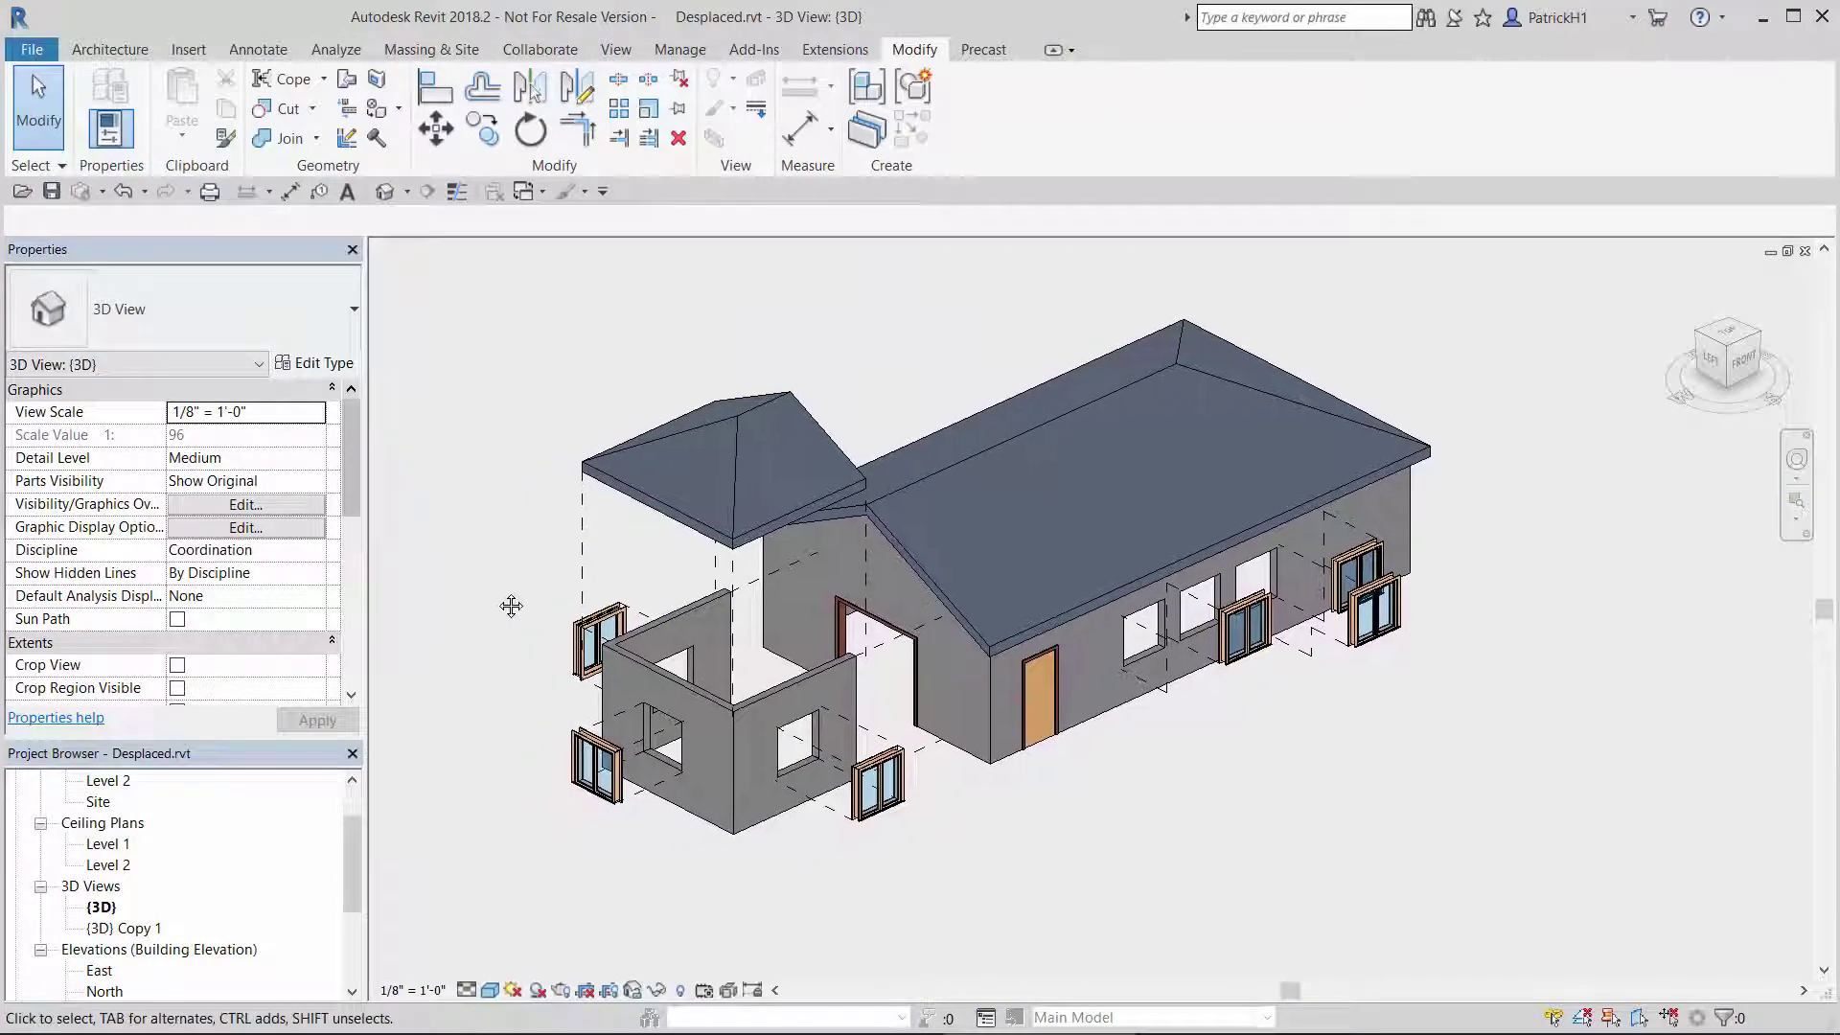
{"action": "double_click", "coordinate": [112, 930]}
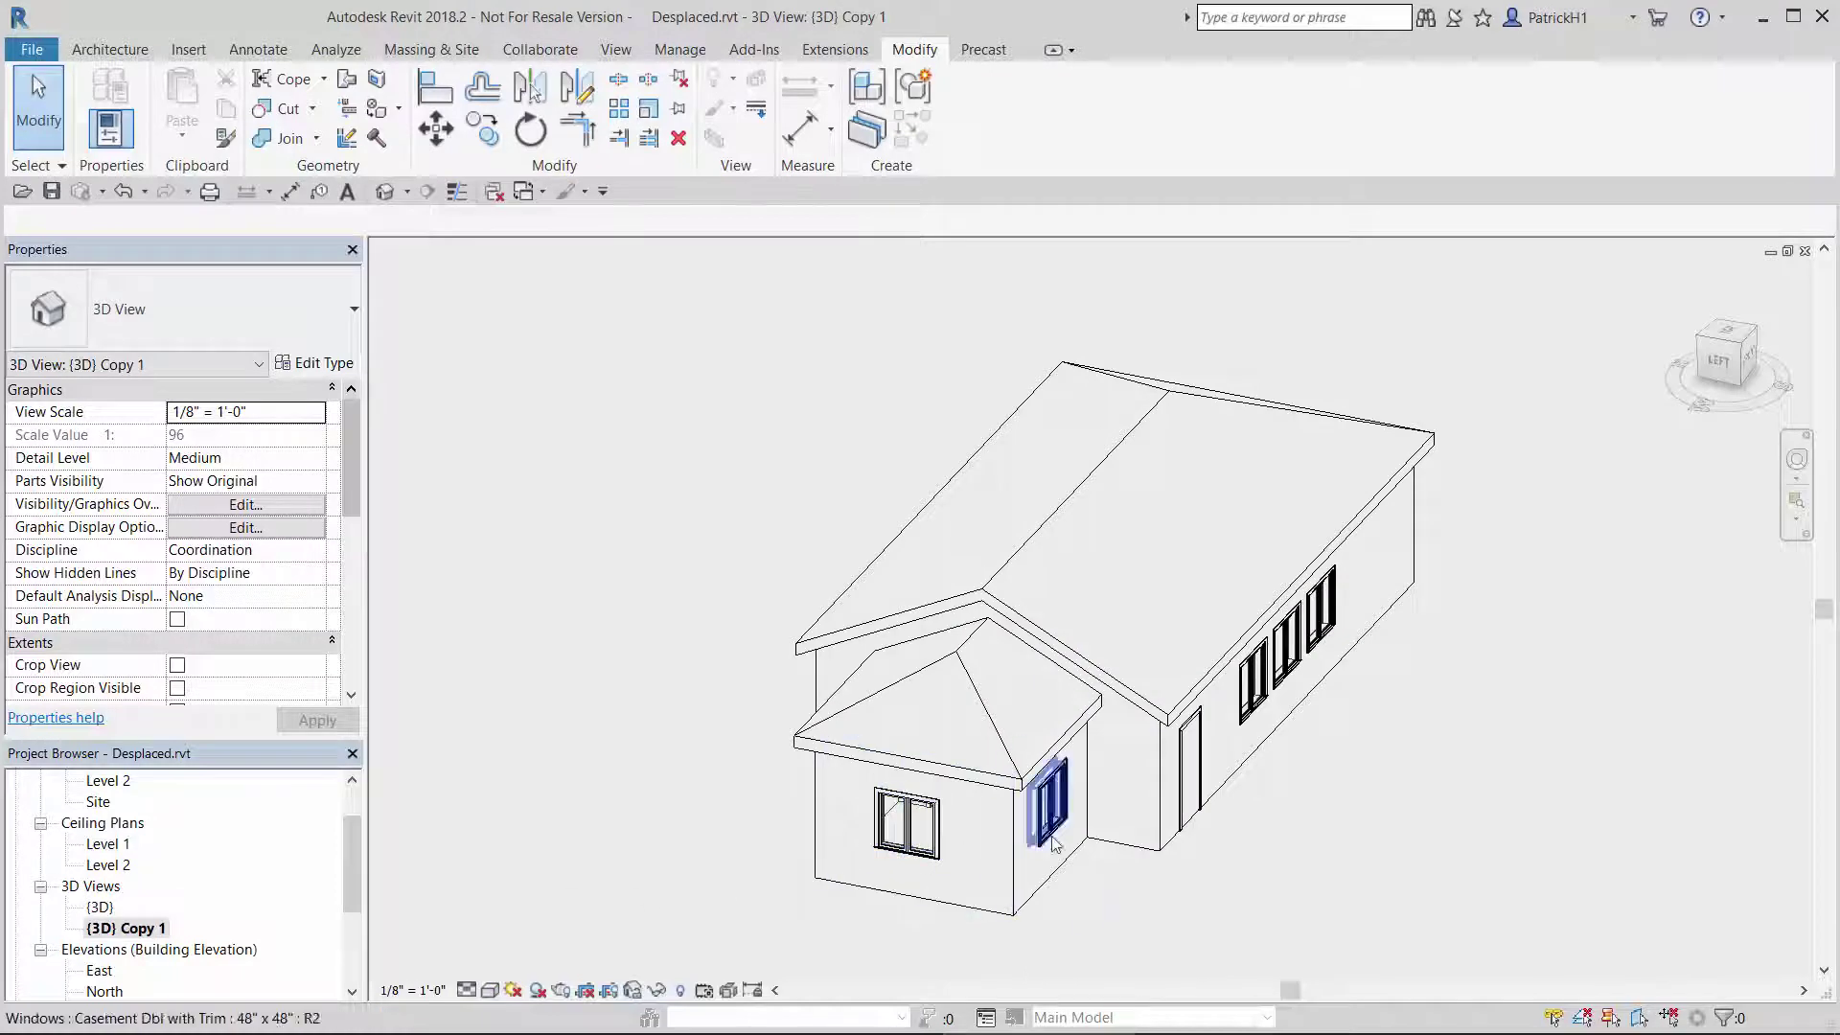
{"action": "mouse_move", "coordinate": [1054, 843]}
{"action": "middle_mouse_down", "text": "shift"}
{"action": "mouse_move", "coordinate": [1301, 807]}
{"action": "mouse_move", "coordinate": [1150, 628]}
{"action": "middle_mouse_up", "text": "shift"}
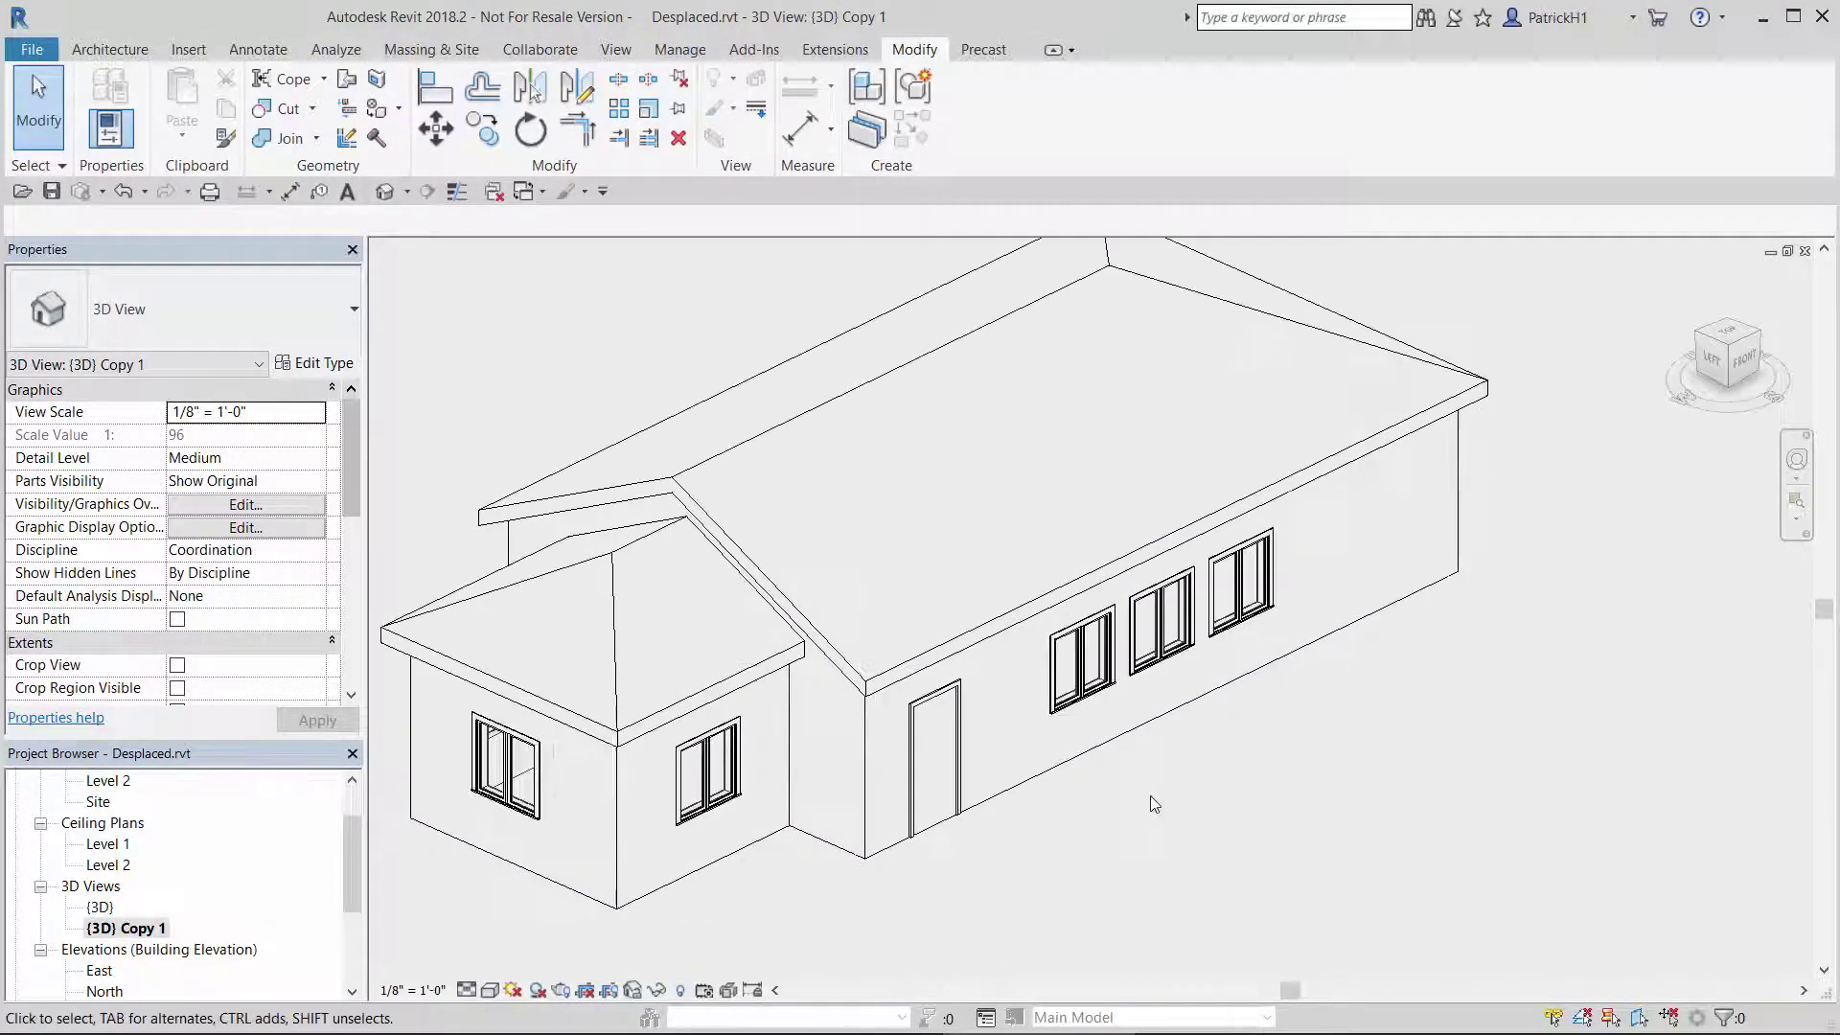
{"action": "left_click", "coordinate": [1150, 628]}
{"action": "left_click", "coordinate": [1241, 582]}
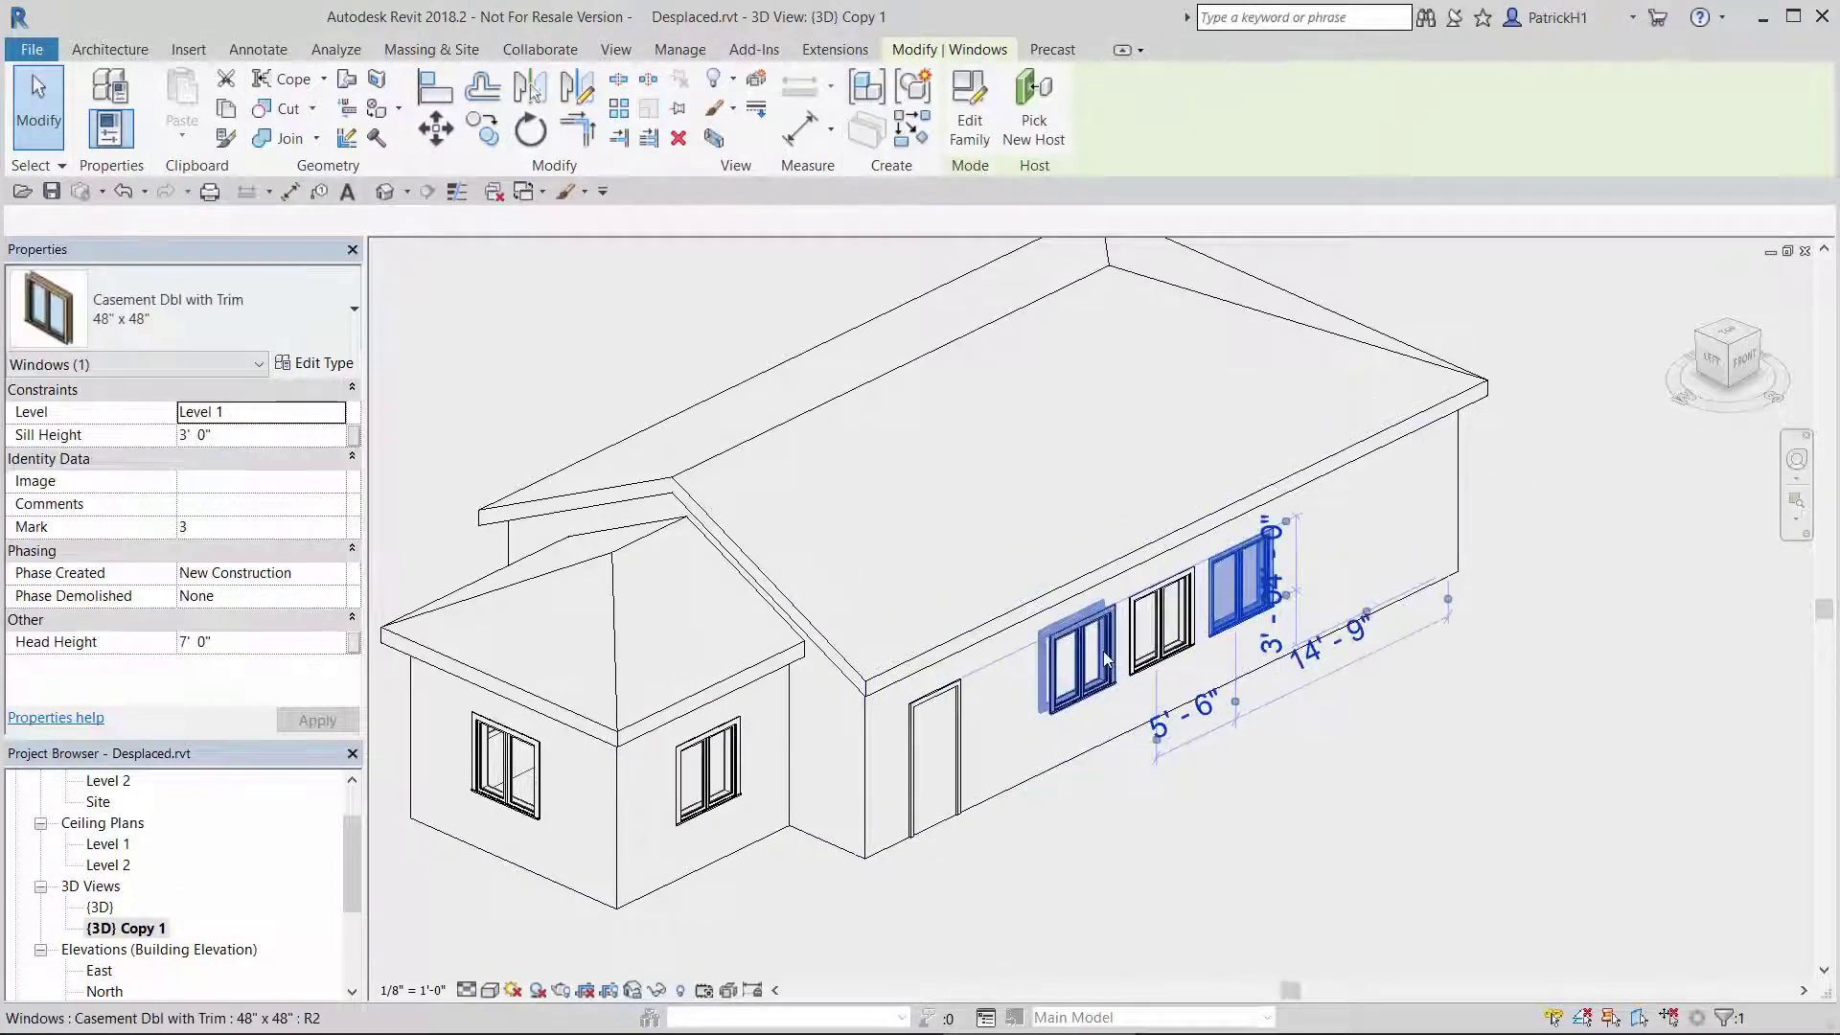
{"action": "key", "text": "Escape"}
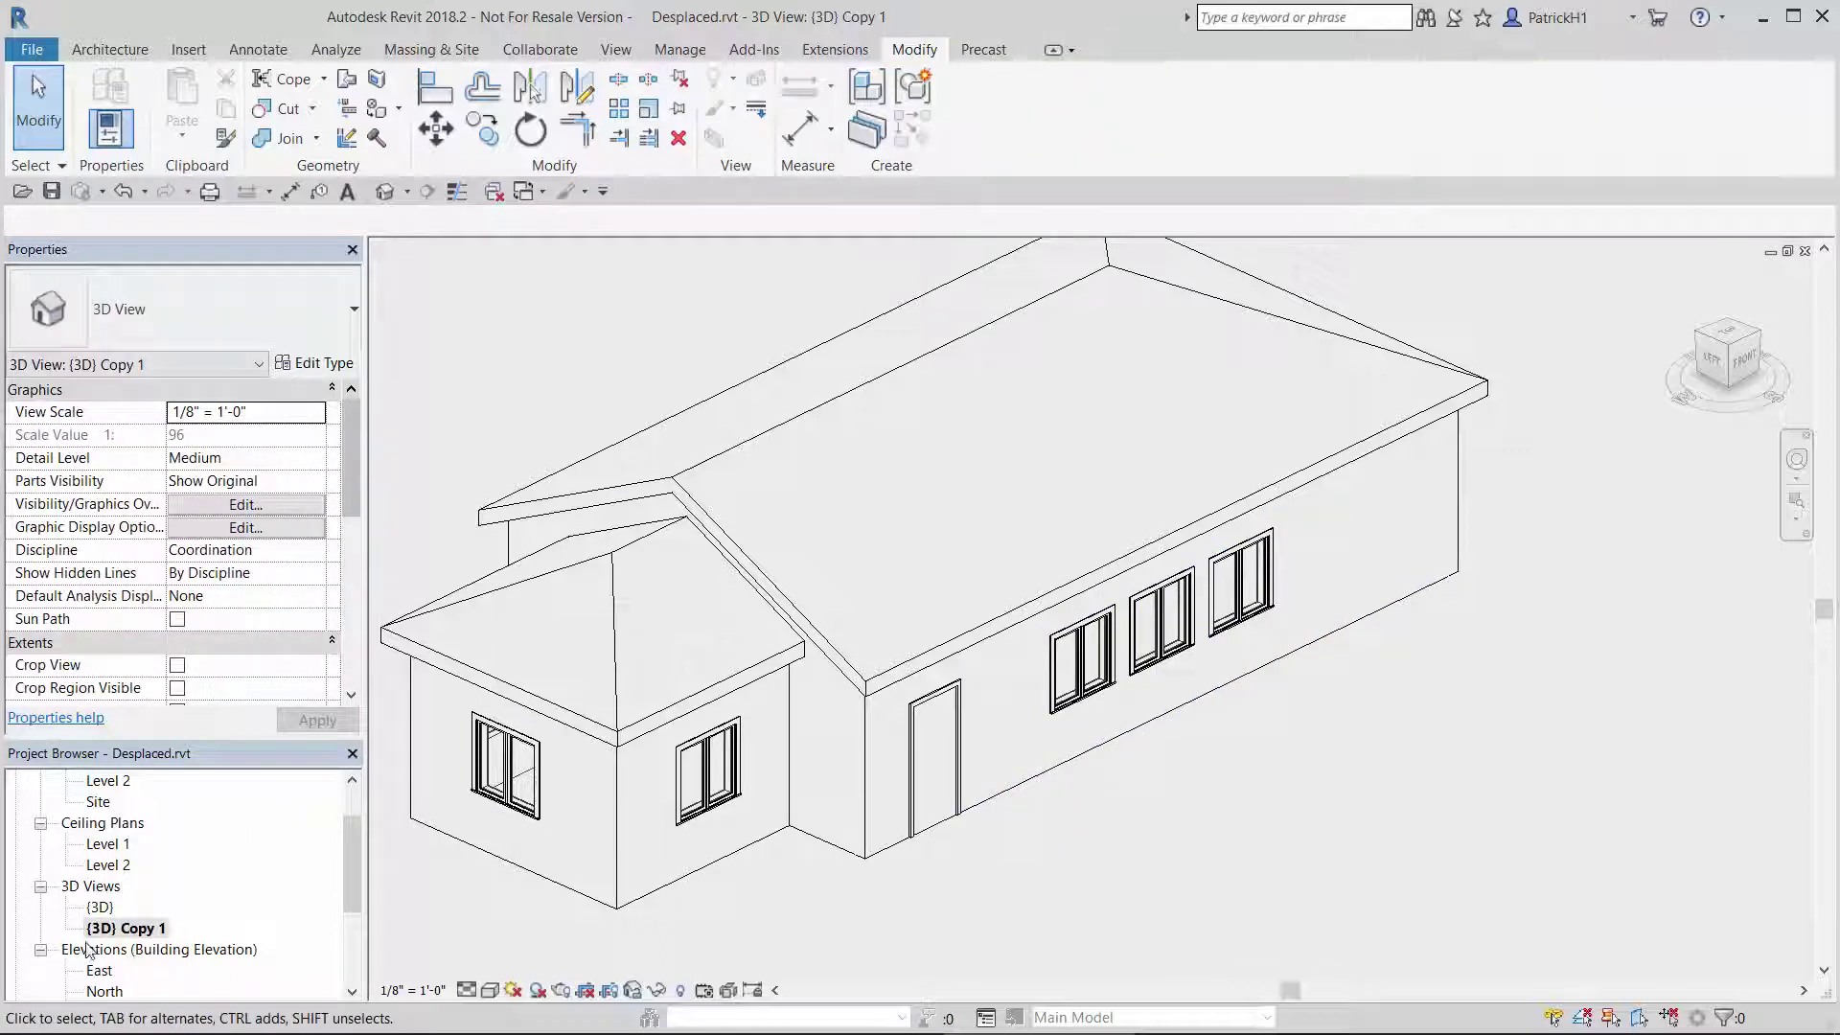
{"action": "double_click", "coordinate": [106, 911]}
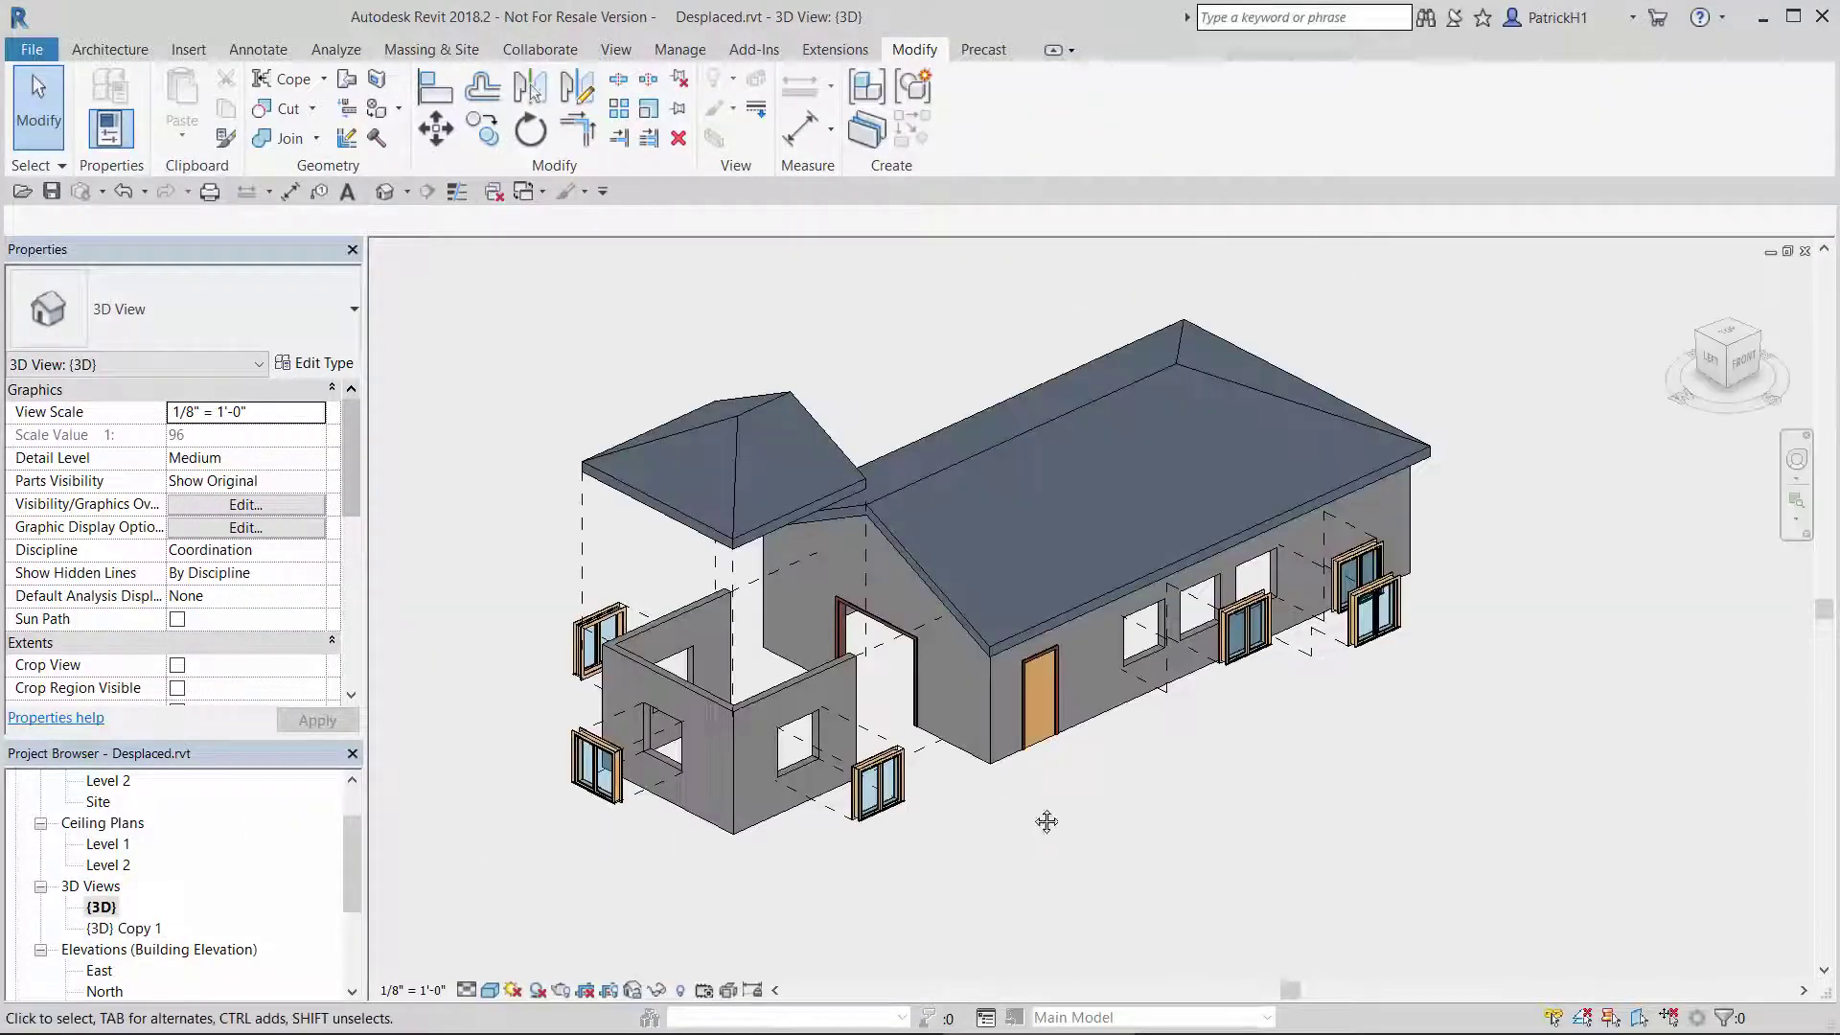
Orbit the exploded house to review the floating windows from another angle.
{"action": "middle_click_drag", "start_coordinate": [1048, 776], "coordinate": [1102, 778], "text": "shift"}
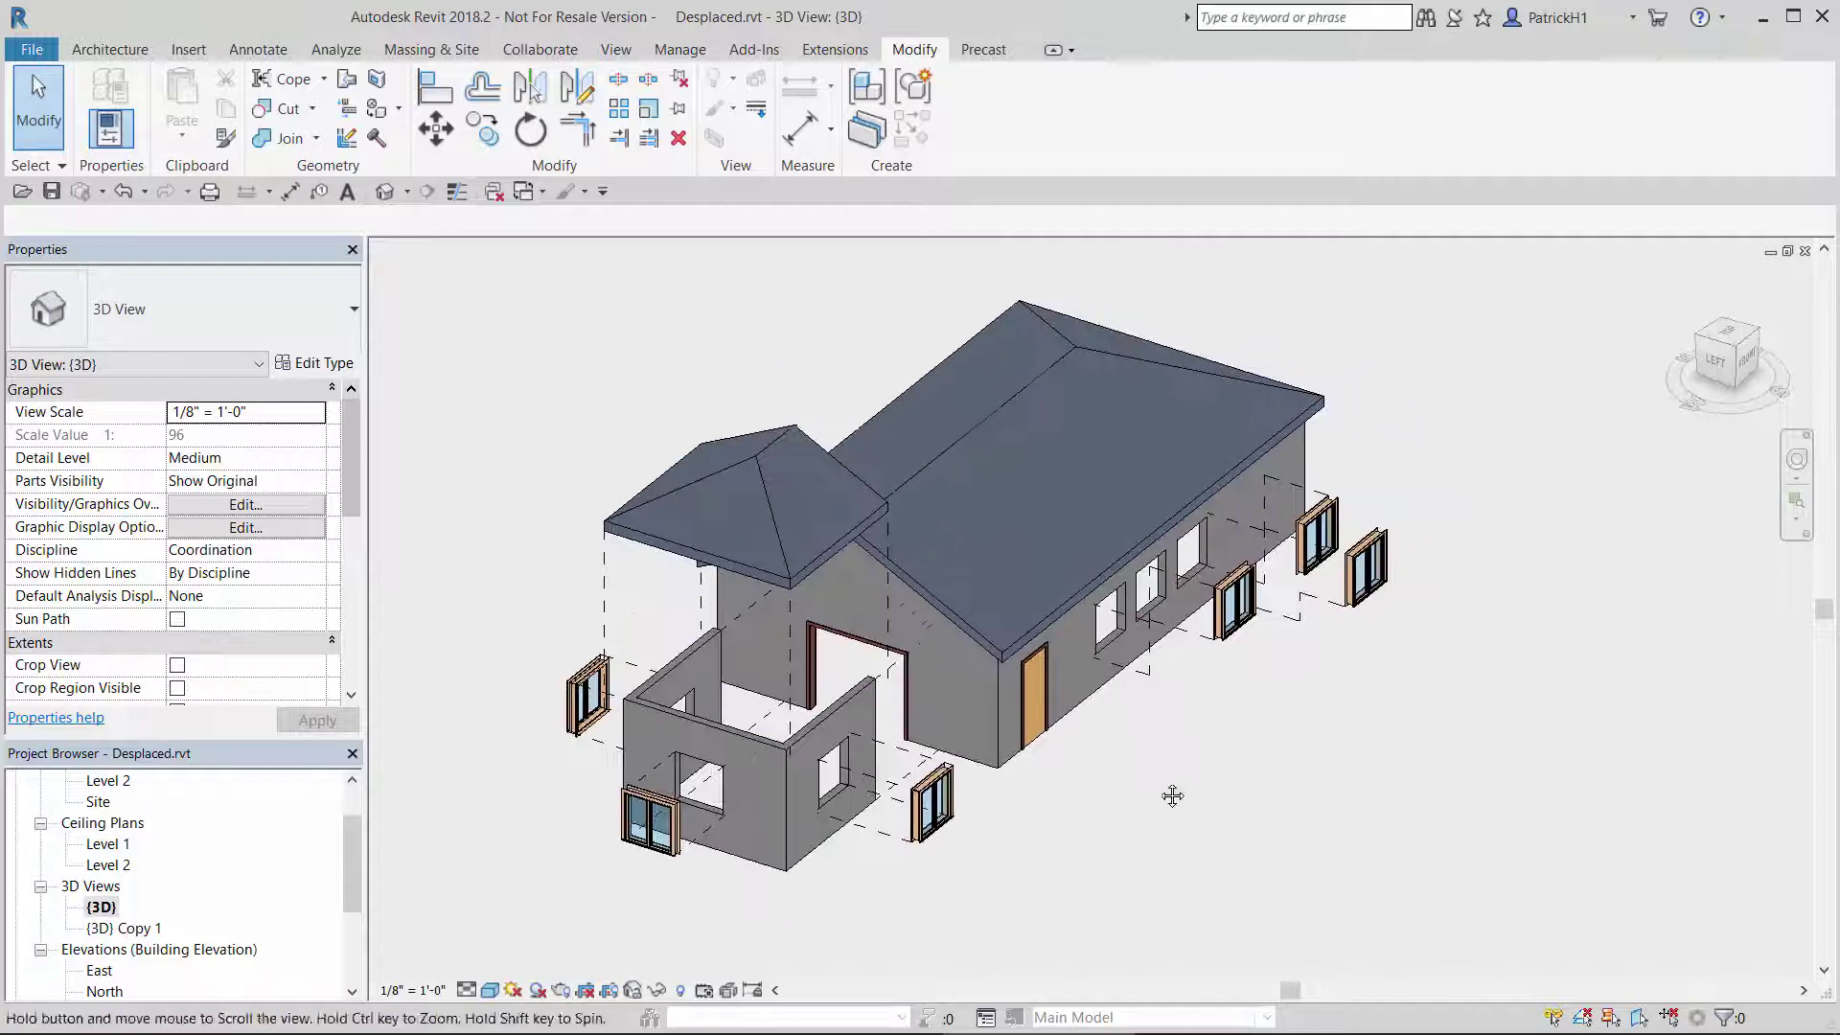